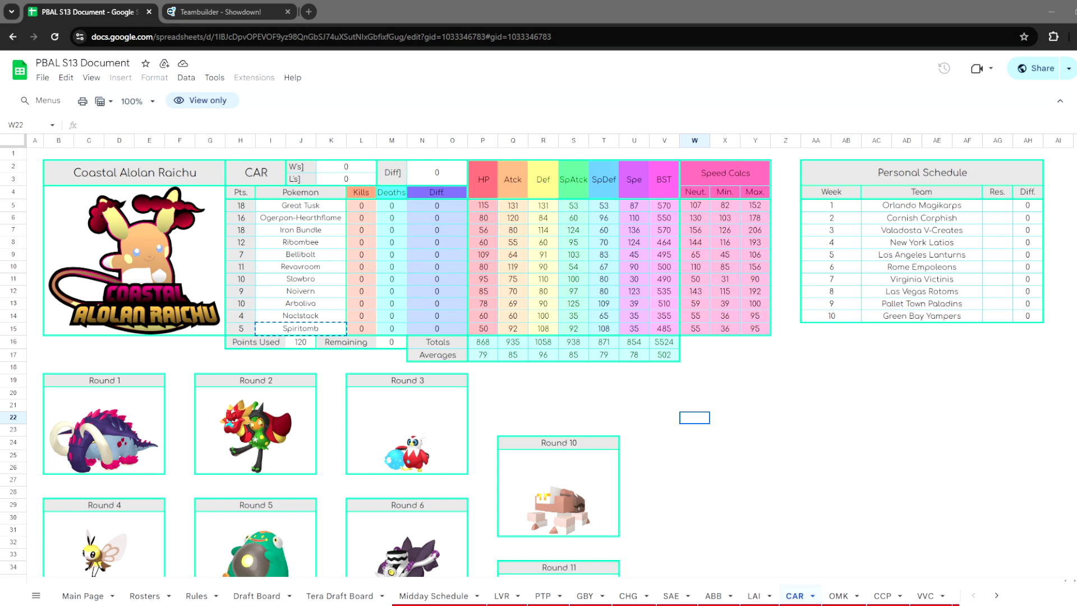
Copy Great Tusk's name from the Coastal Alolan Raichu roster, switch to the Showdown Teambuilder and add Great Tusk to the empty team.
scroll(538, 359, down, 5)
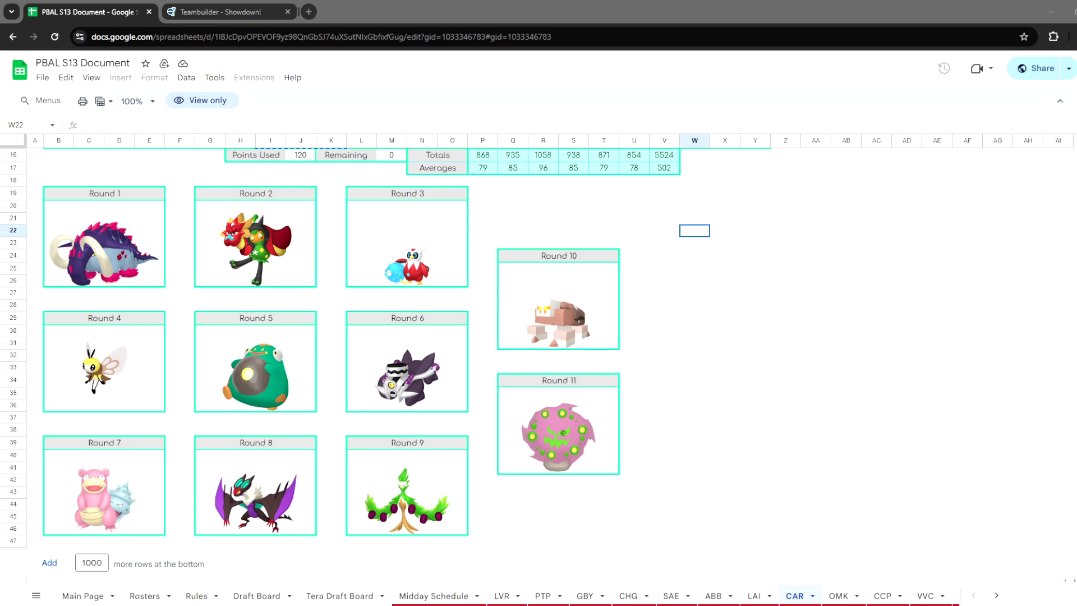
scroll(539, 359, up, 1)
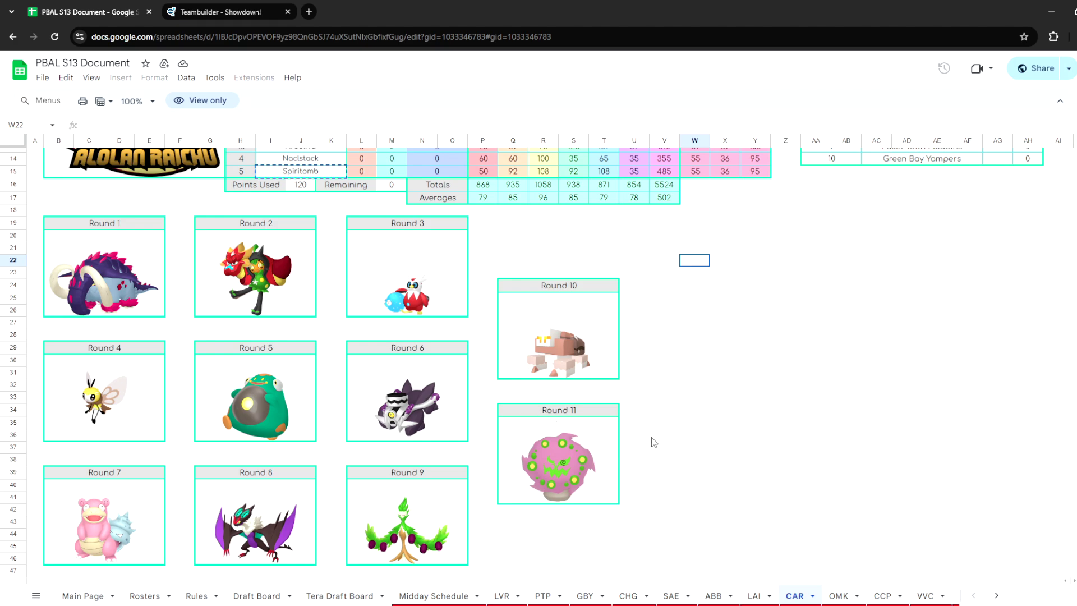
scroll(662, 440, up, 3)
click(295, 207)
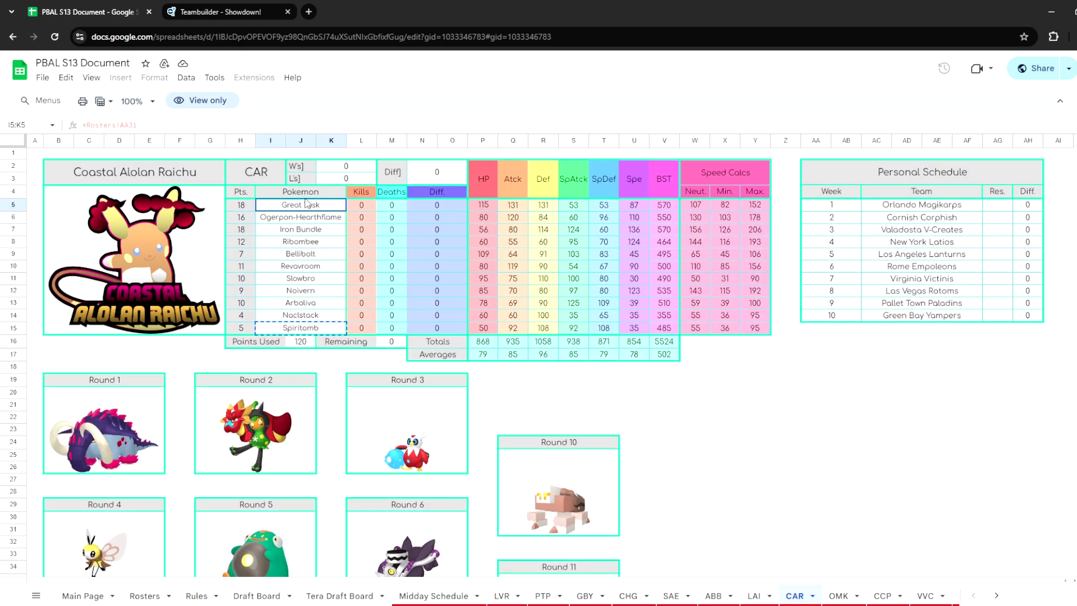
click(786, 453)
key(ctrl+Tab)
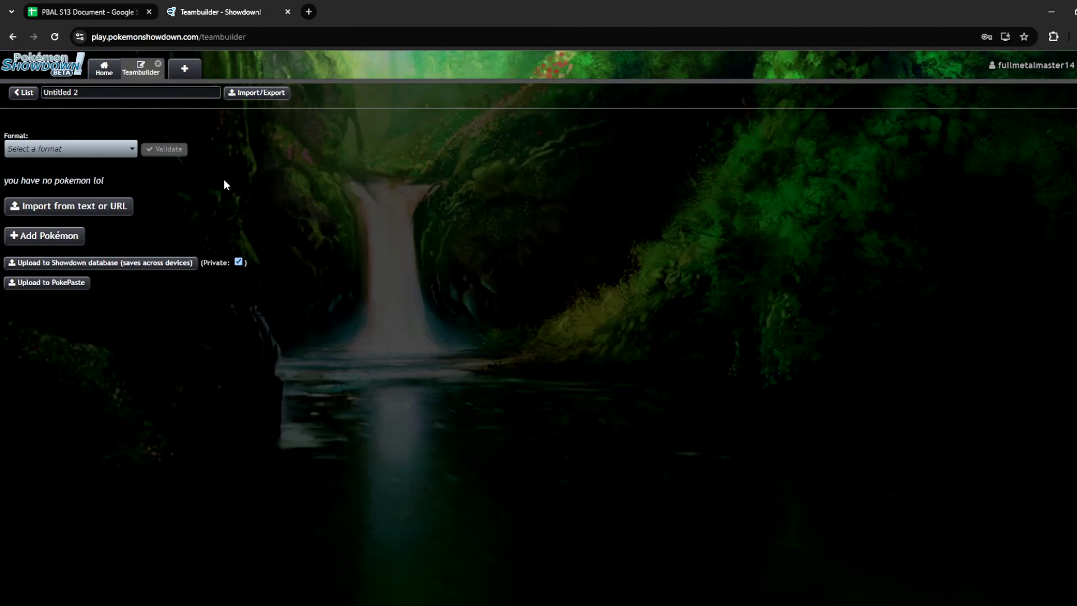
click(18, 246)
text(Great Tusk)
click(87, 229)
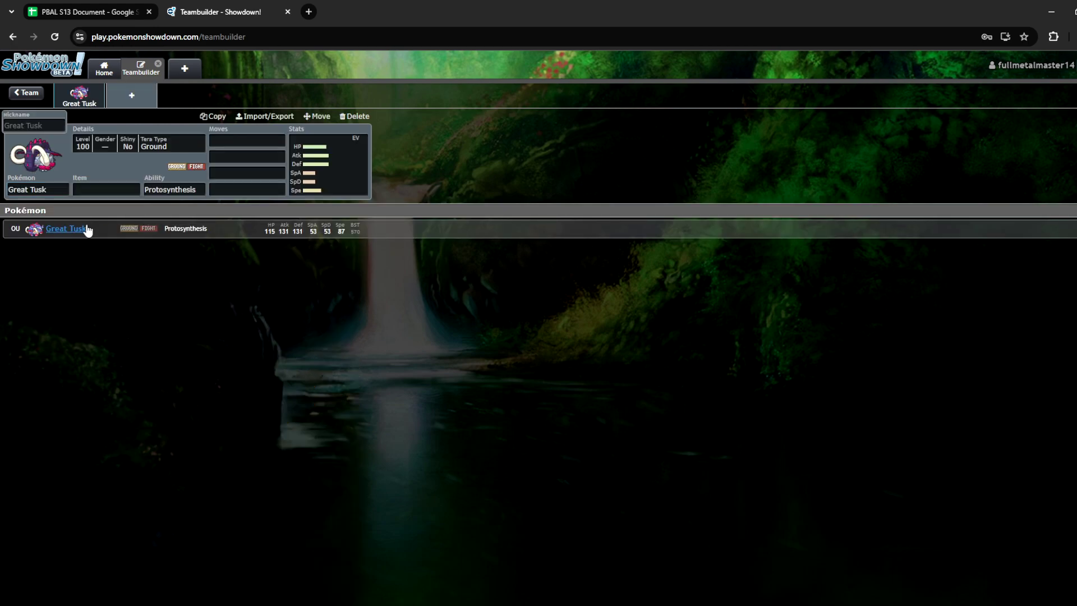
Give Great Tusk Headlong Rush as its first move and Rapid Spin as its second.
click(196, 191)
key(shift+Tab)
click(186, 191)
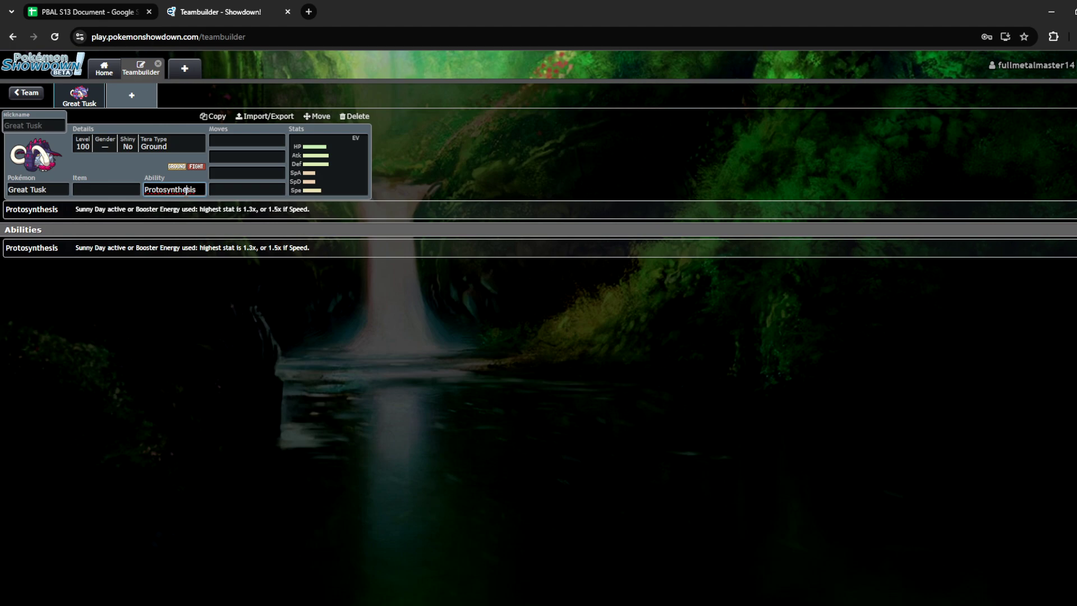
key(shift+Tab)
key(Tab)
key(Tab)
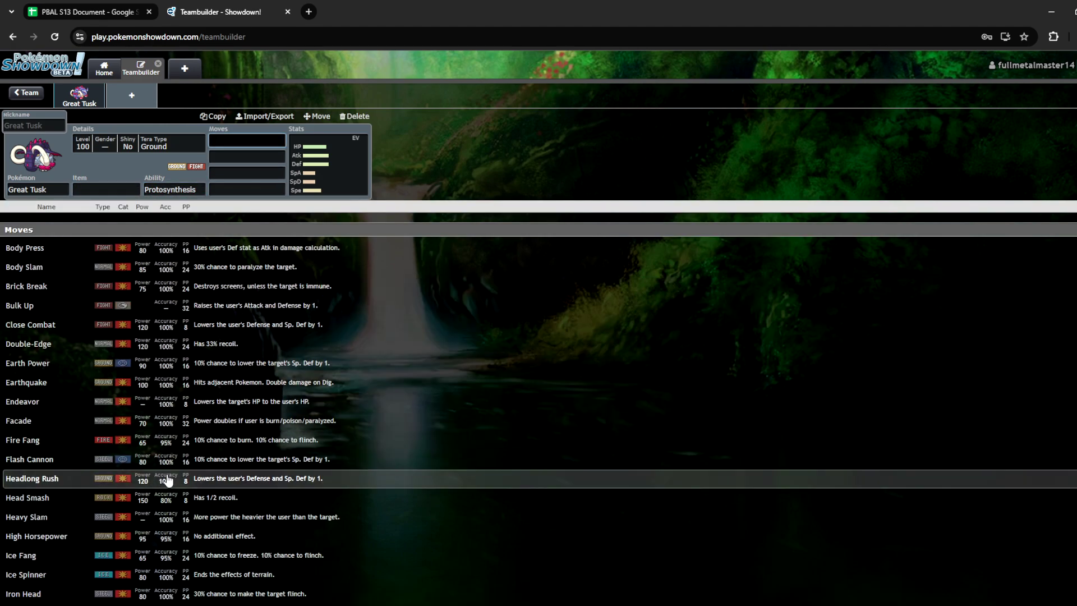
click(364, 478)
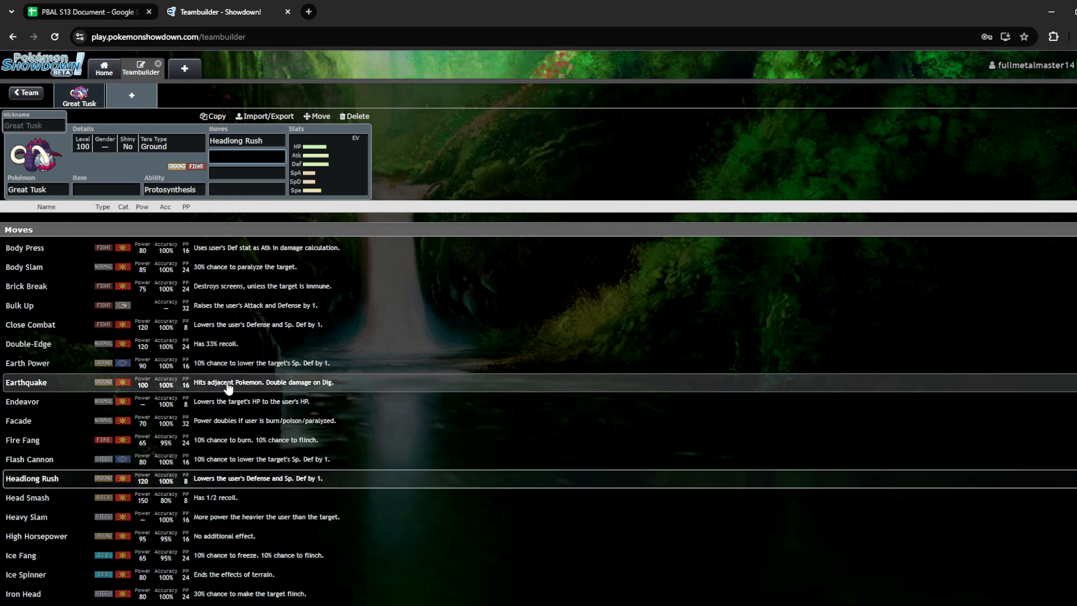
text(r)
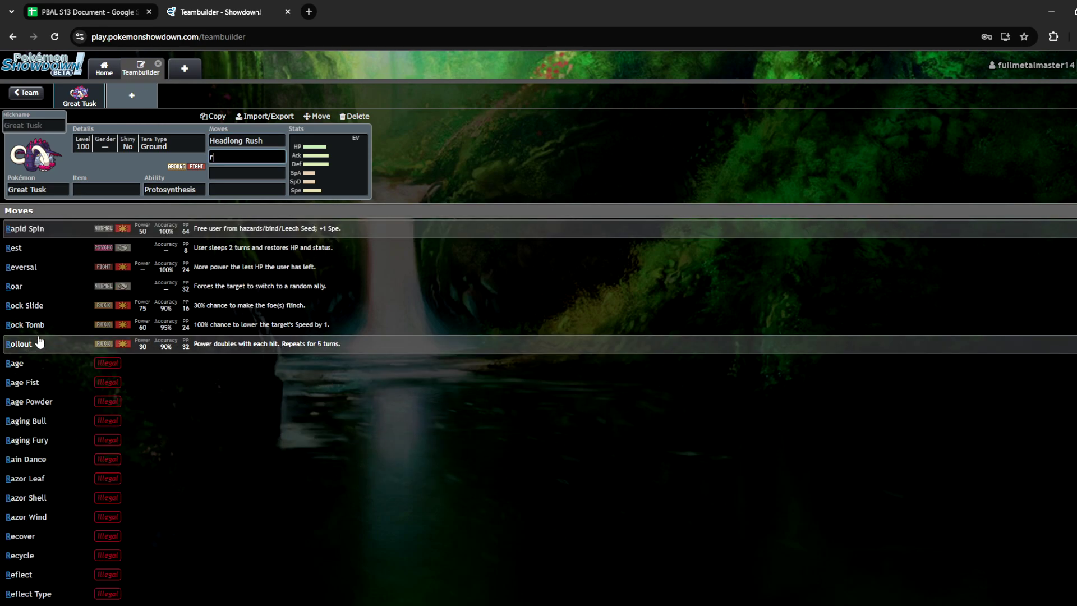
click(65, 230)
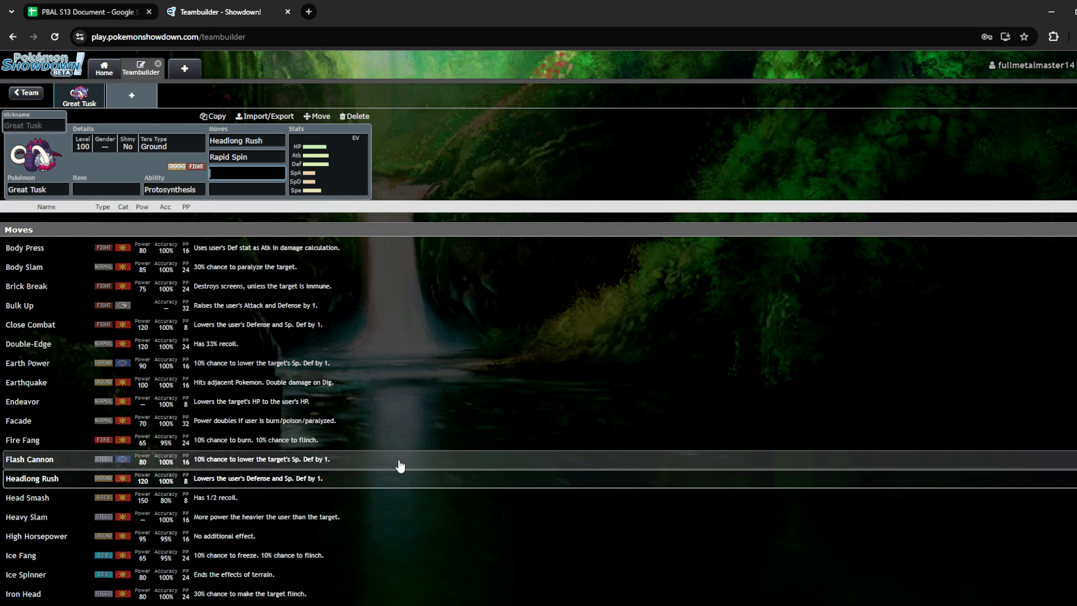
Copy Ogerpon-Hearthflame's name from the roster in the Google Sheets document and add it as a new team member in the Showdown Teambuilder.
click(118, 14)
scroll(536, 418, down, 3)
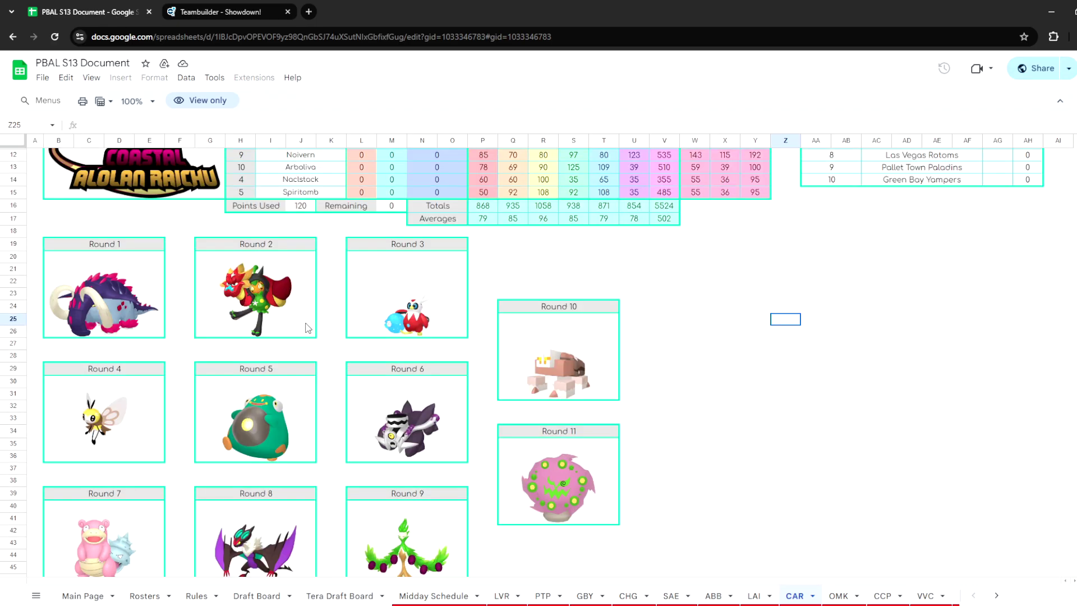
scroll(309, 328, up, 3)
click(334, 222)
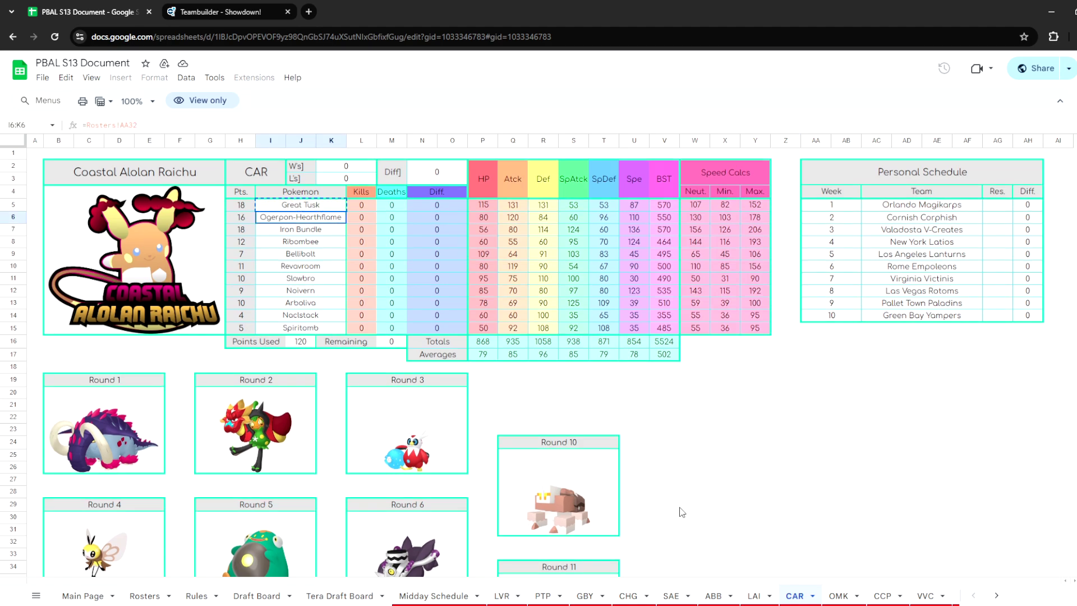
scroll(684, 510, down, 3)
scroll(684, 510, down, 1)
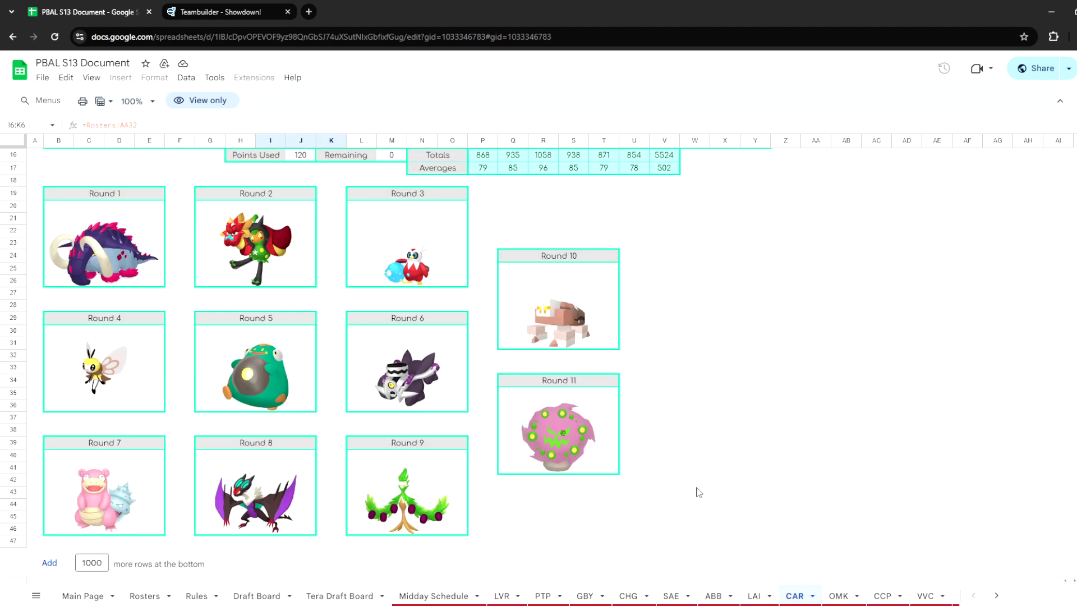
scroll(698, 475, up, 3)
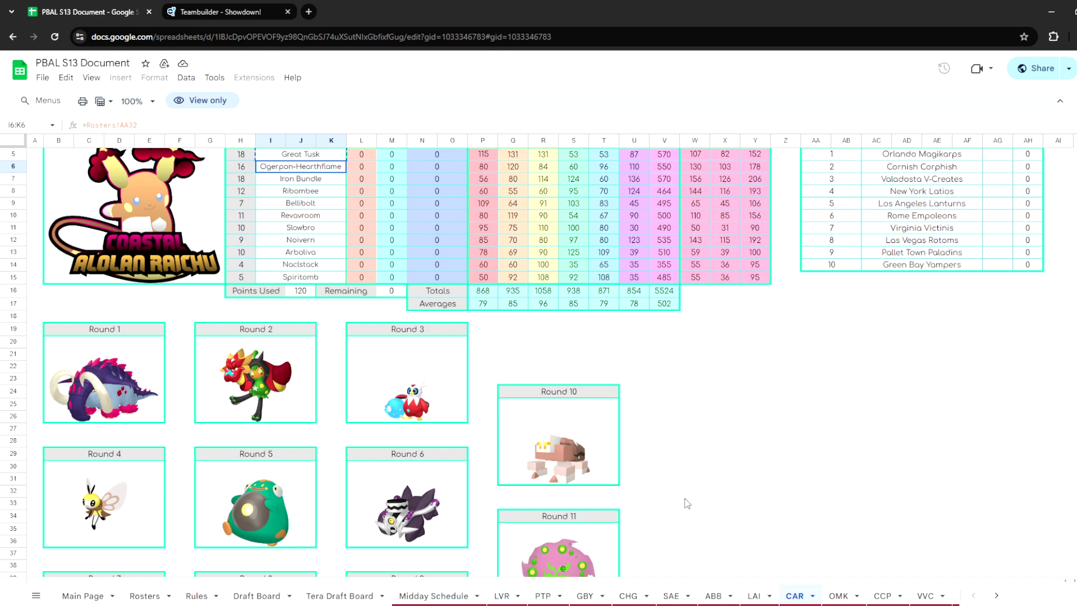
scroll(687, 504, up, 1)
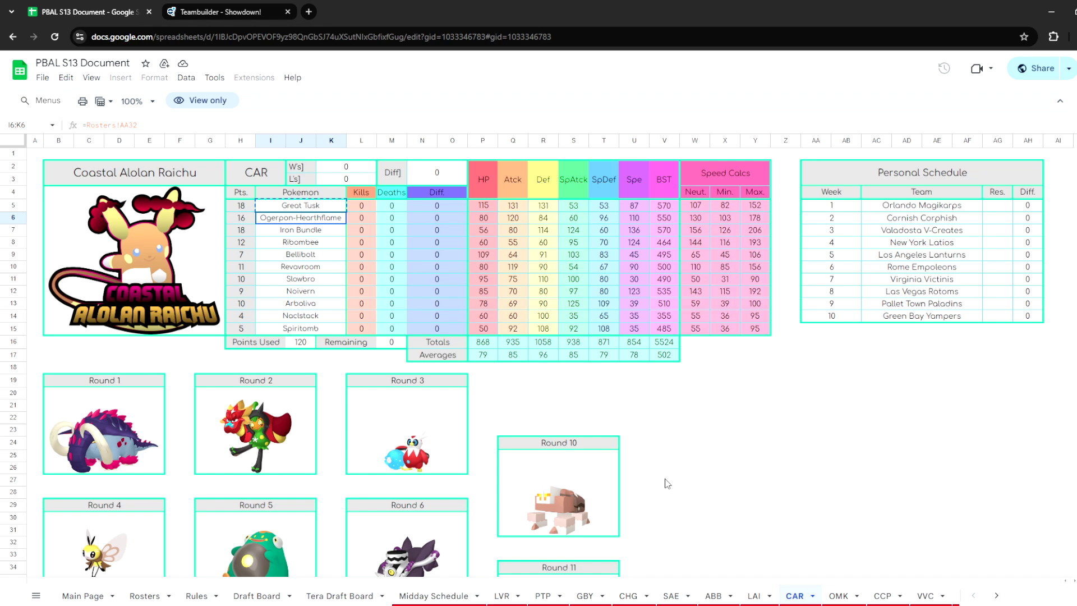
key(ctrl+c)
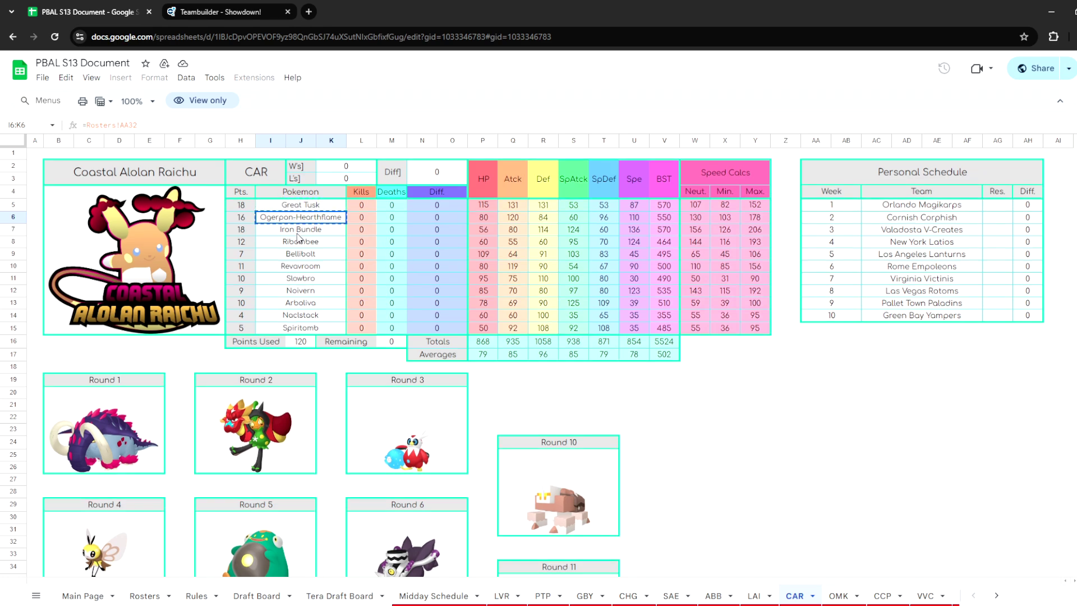
click(233, 11)
click(130, 97)
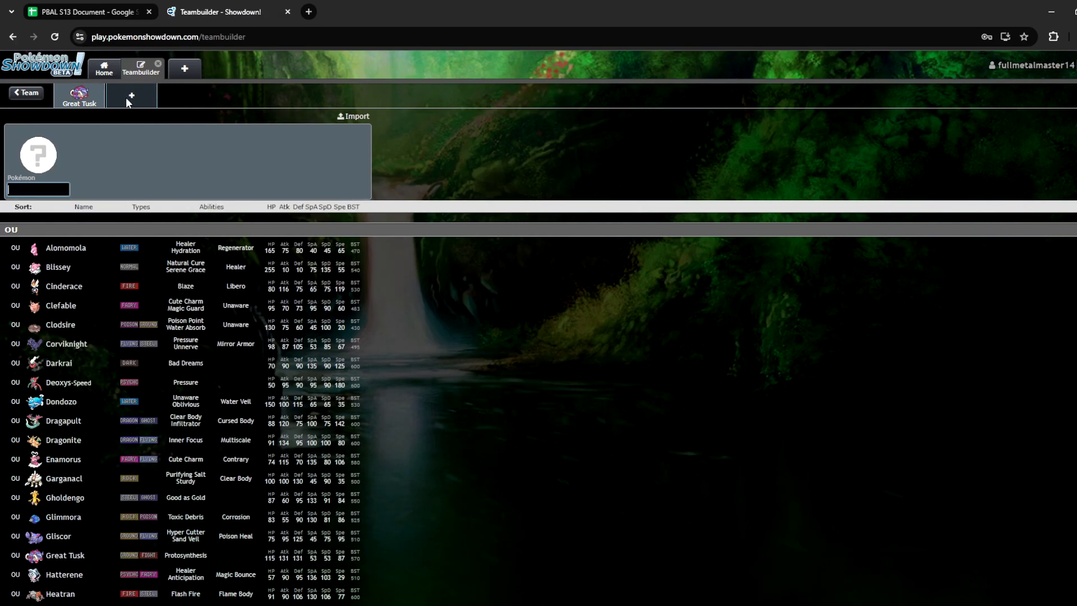
key(ctrl+v)
click(63, 232)
Delete Great Tusk from the team and open the Ogerpon entry.
click(79, 96)
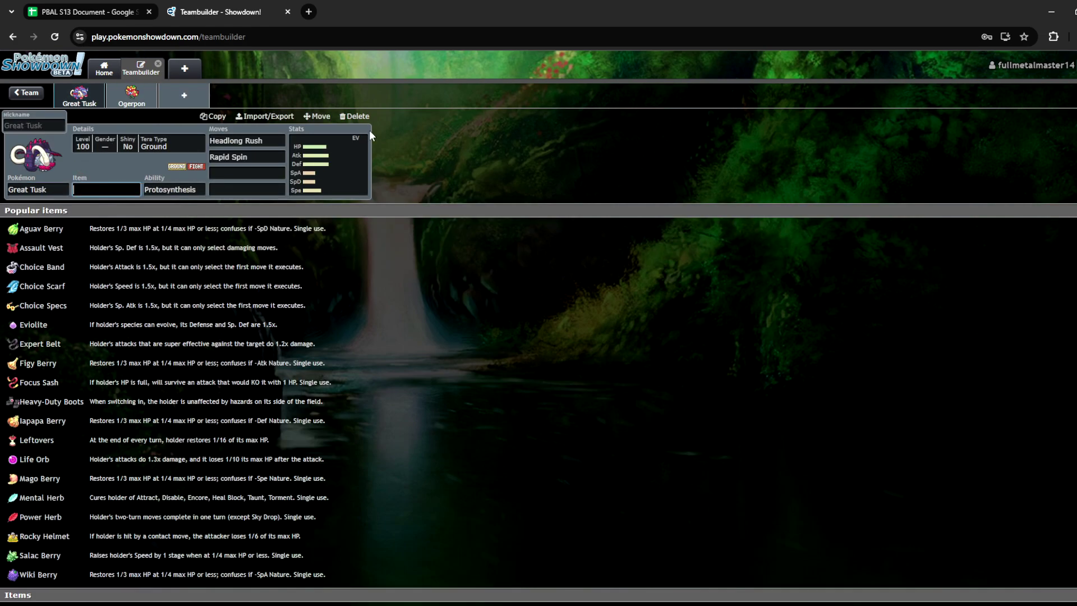
click(355, 117)
click(79, 95)
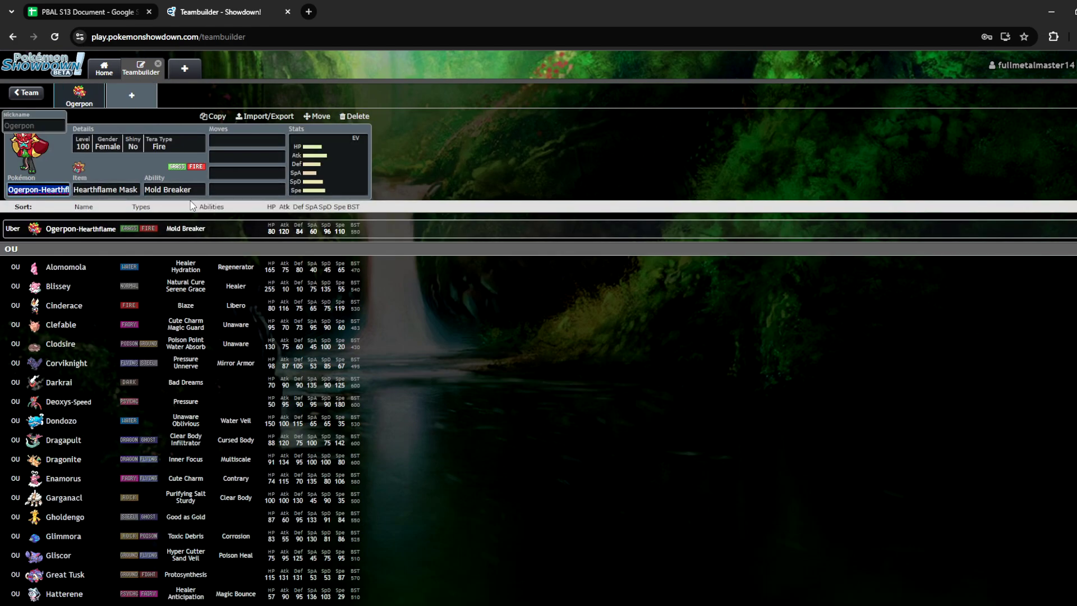
Set Ogerpon-Hearthflame's first move to Horn Leech.
key(Tab)
key(Tab)
key(Tab)
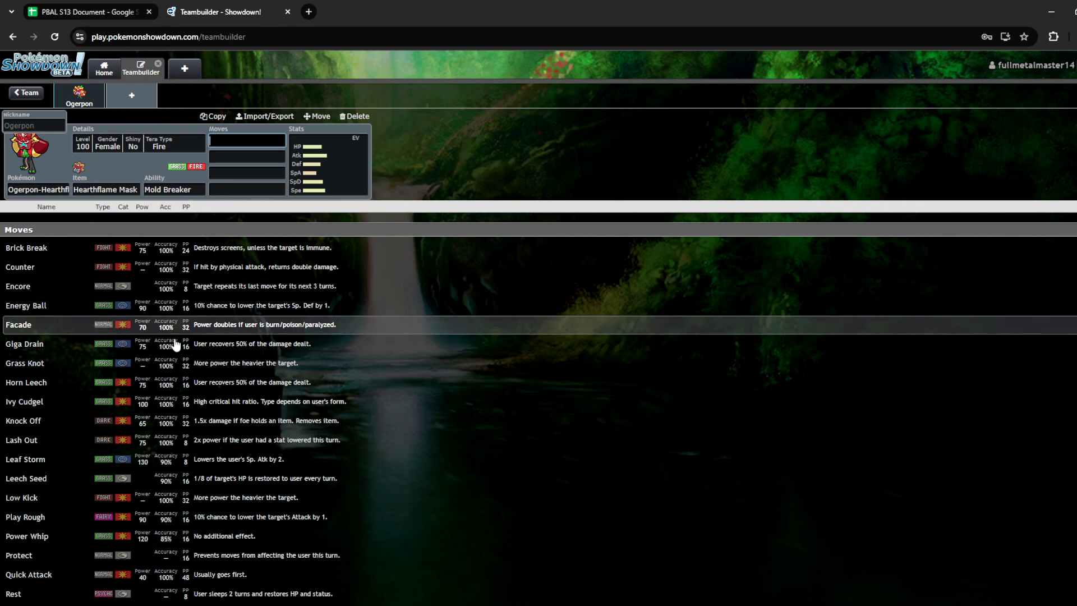
click(180, 383)
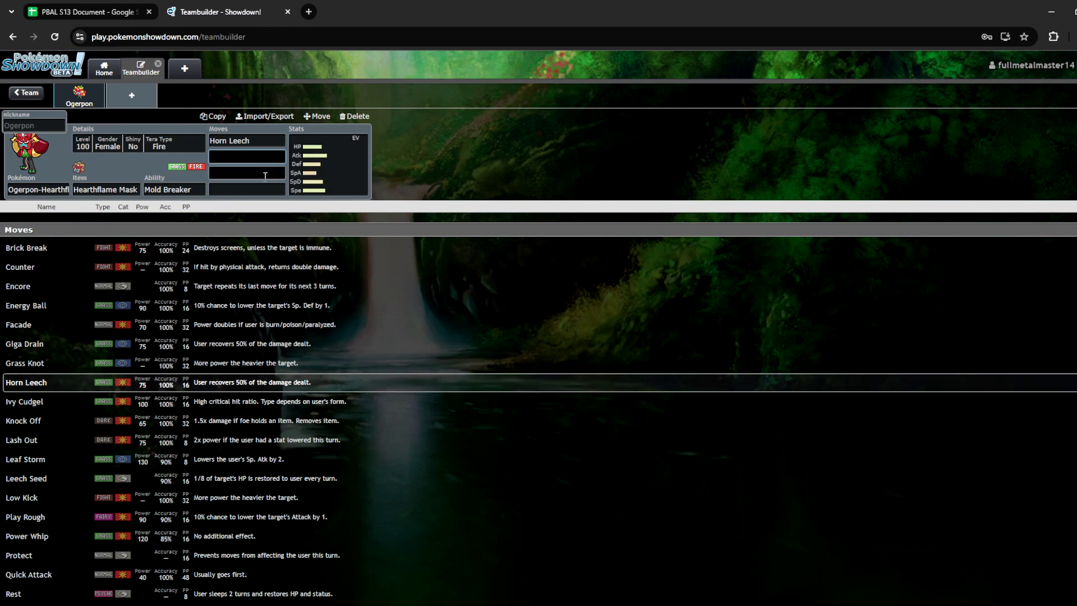
Look through Ogerpon-Hearthflame's available moves and choose U-turn as its second move.
scroll(416, 467, down, 2)
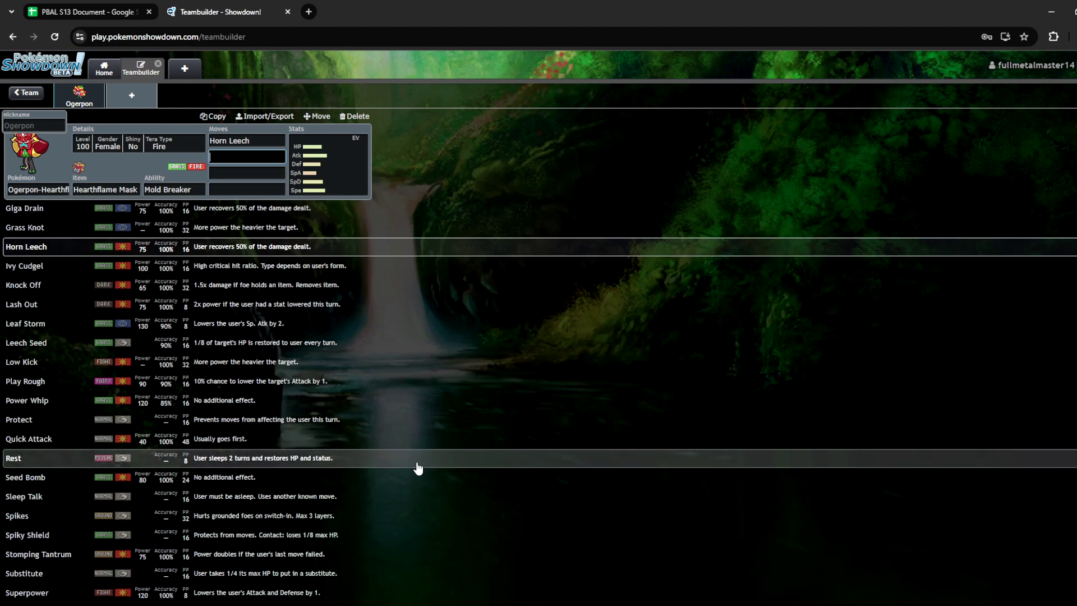
scroll(421, 468, down, 2)
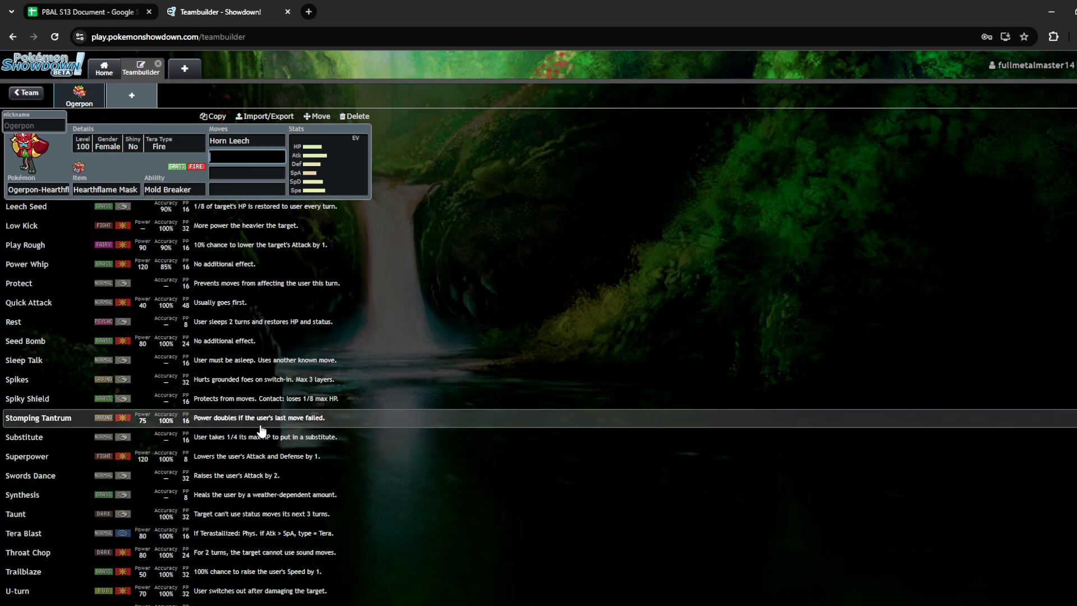
scroll(286, 449, down, 7)
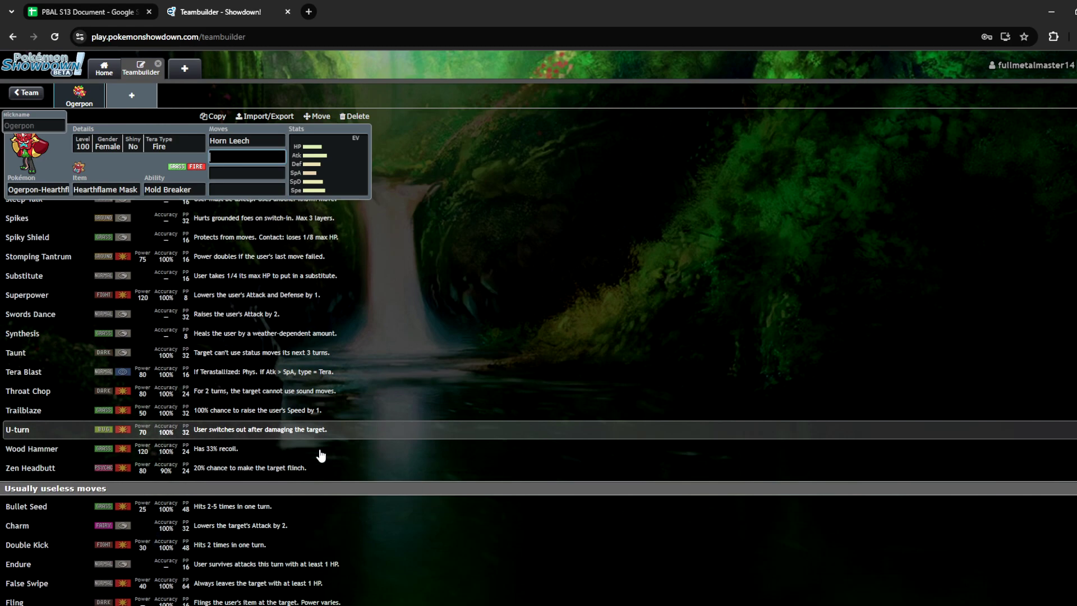
scroll(316, 452, down, 3)
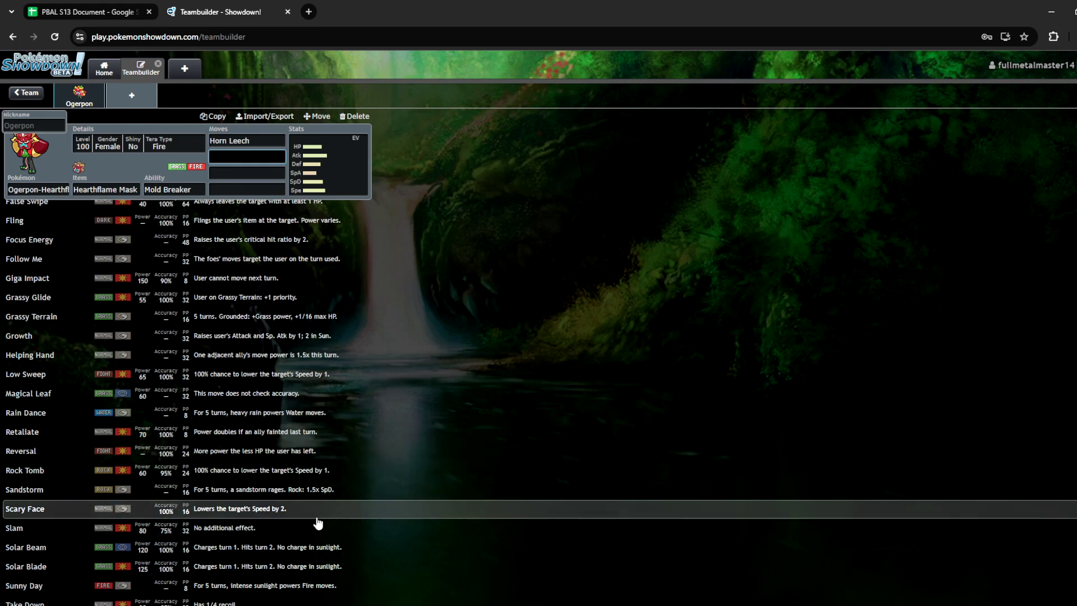
scroll(323, 533, down, 1)
scroll(328, 547, up, 15)
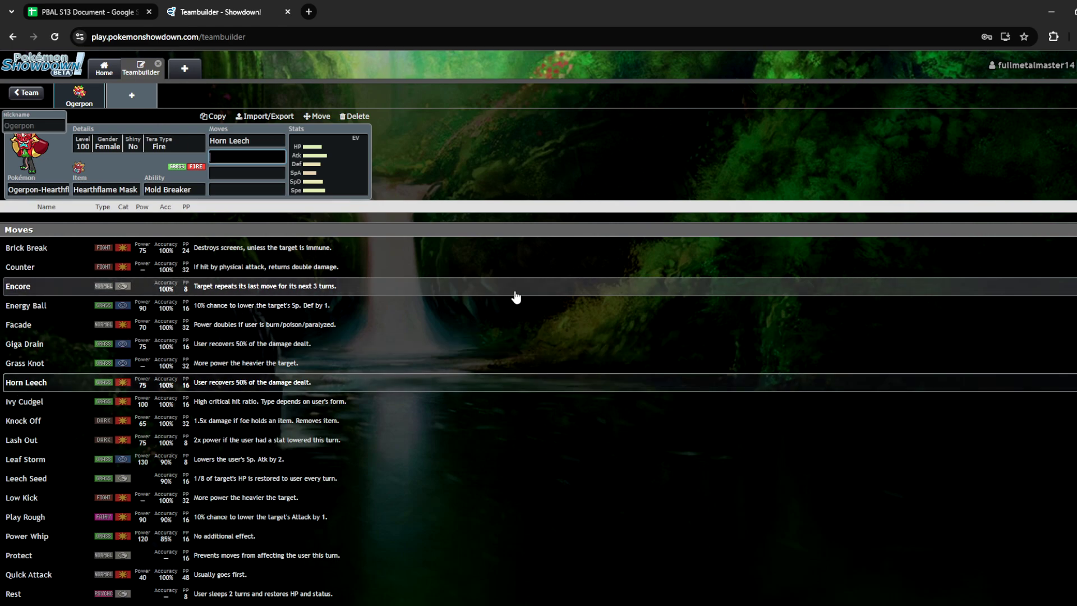
text(u)
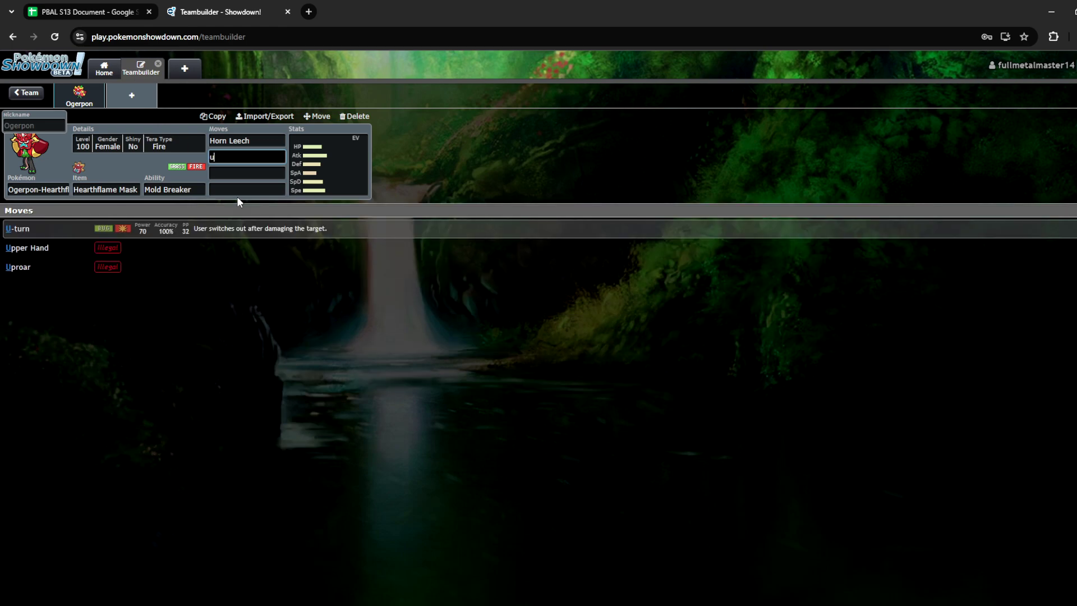
click(304, 233)
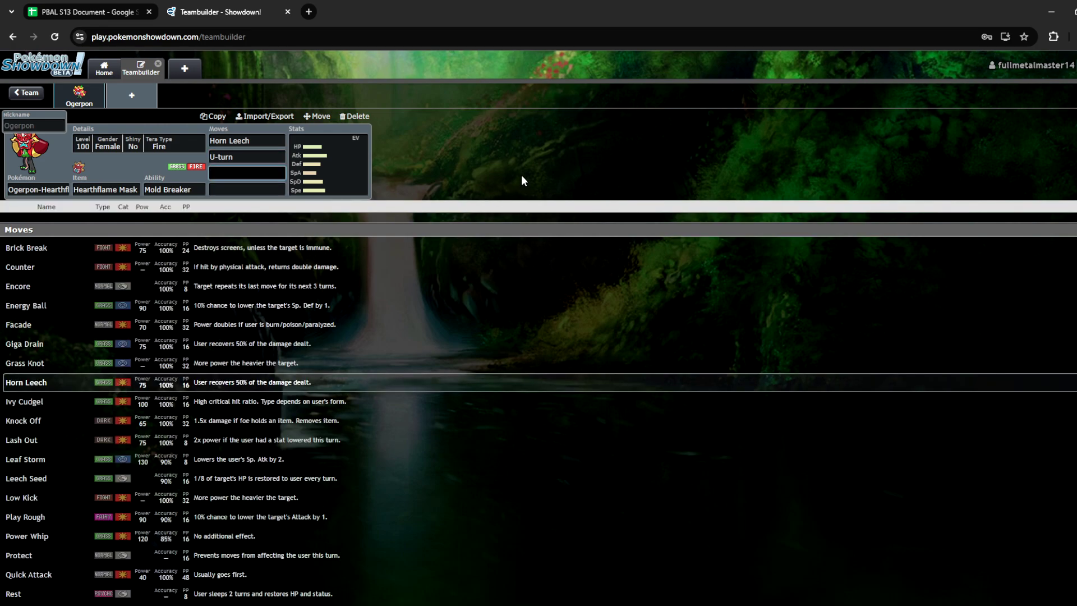
Replace Ogerpon-Hearthflame in the Showdown team with Iron Bundle from the Google Sheets roster and open the list for its first move.
click(106, 12)
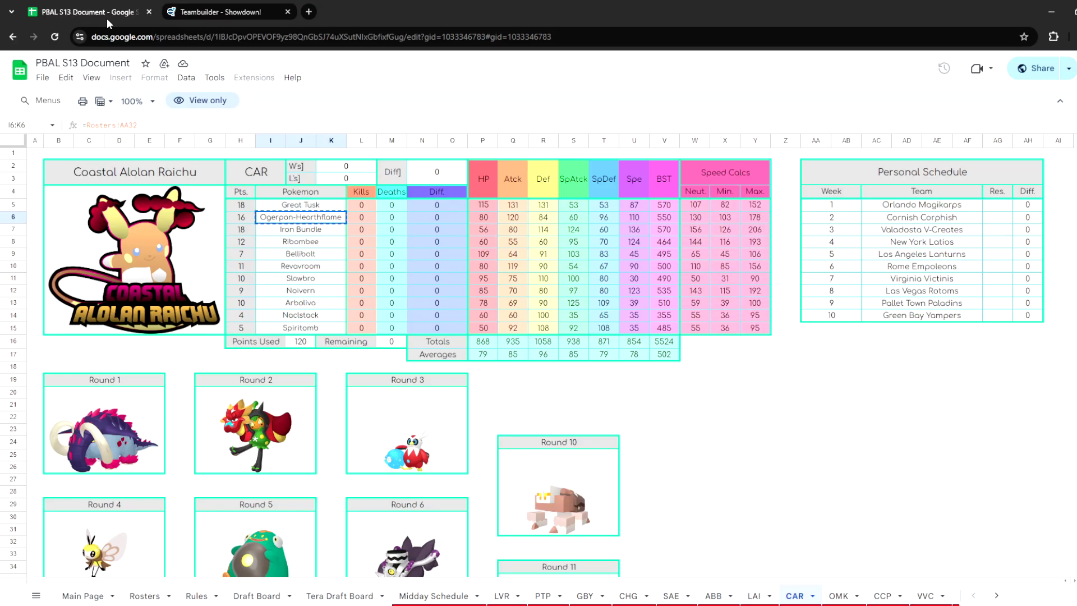
click(335, 231)
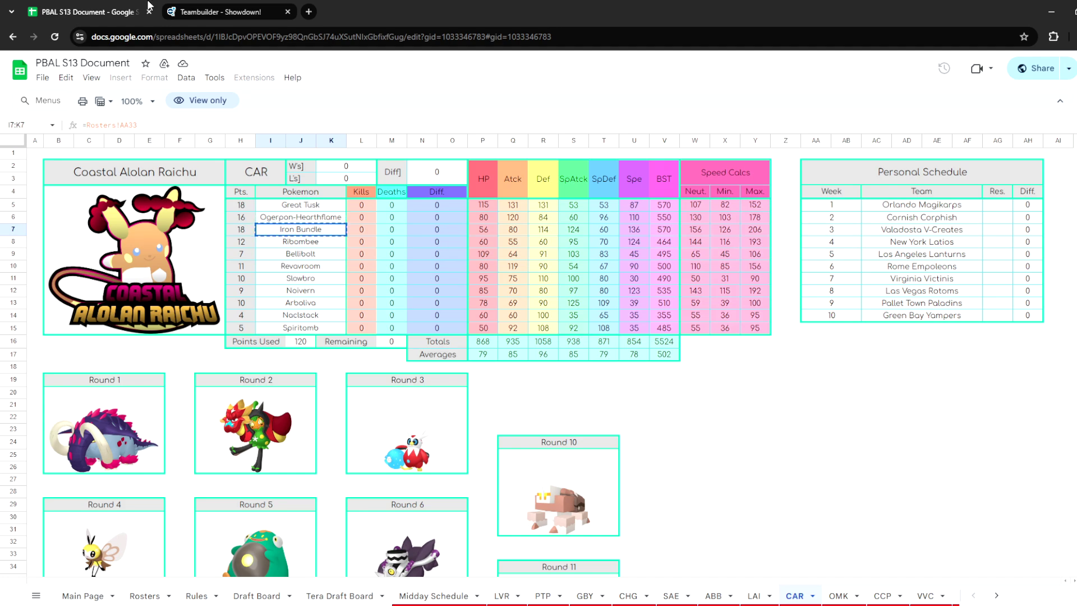
click(224, 11)
click(8, 189)
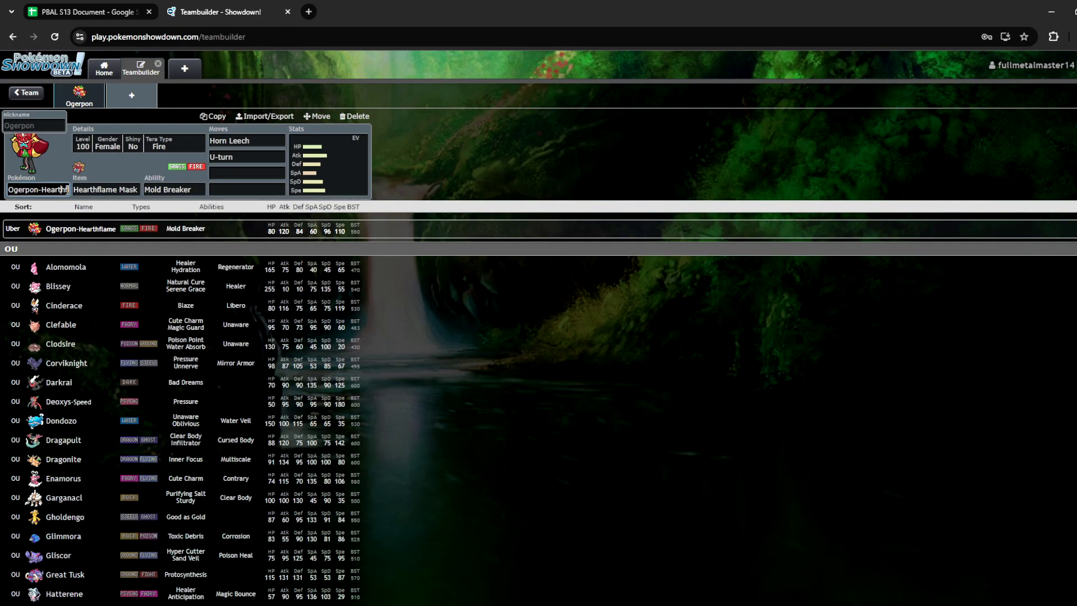
text(lamu)
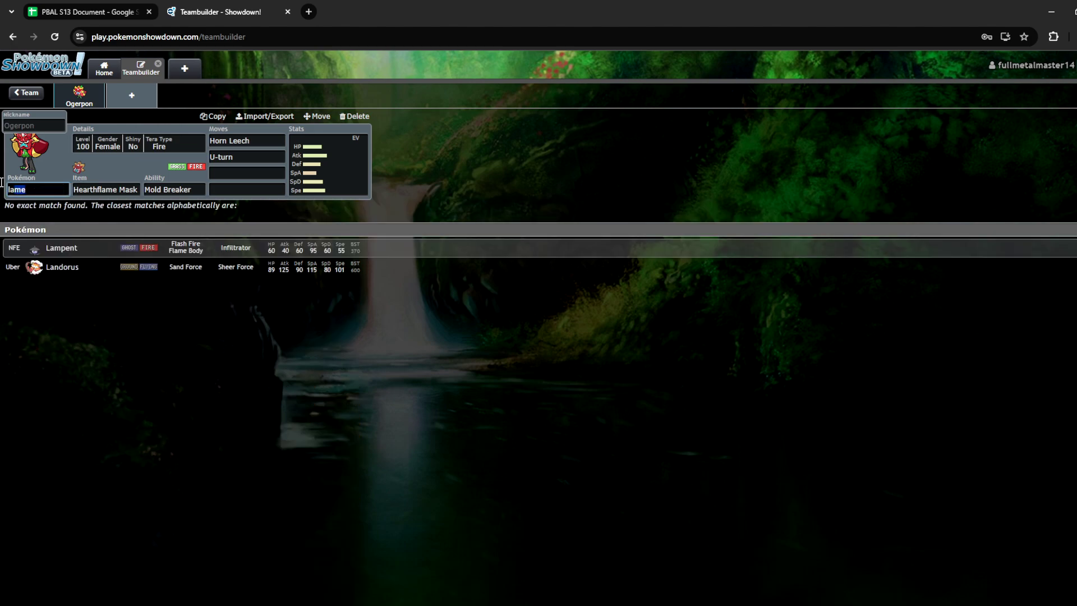
key(BackSpace)
key(BackSpace)
key(BackSpace)
key(BackSpace)
text(iron bu)
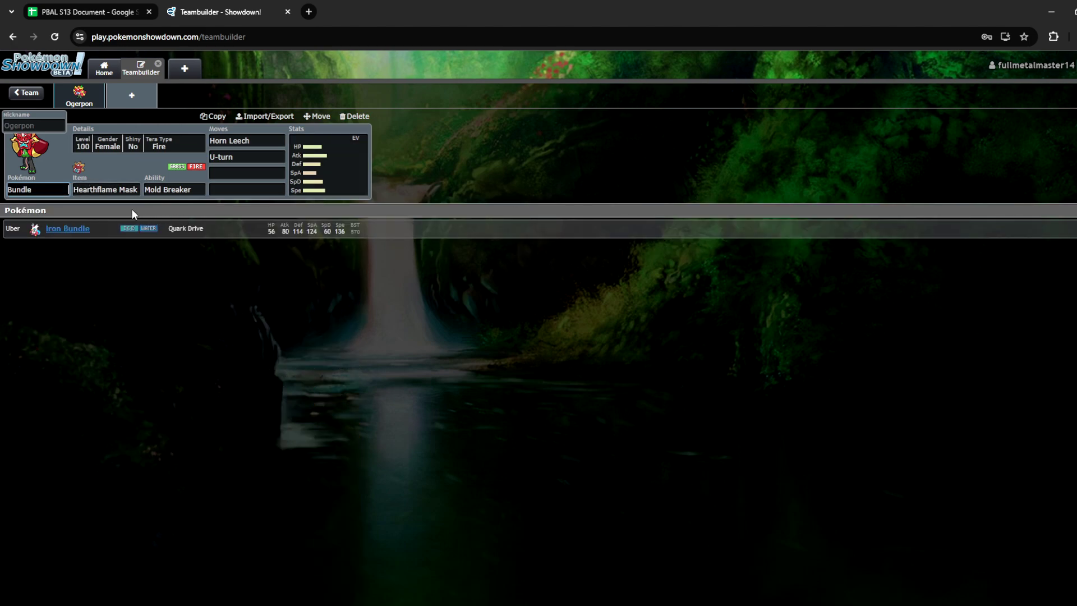
click(282, 229)
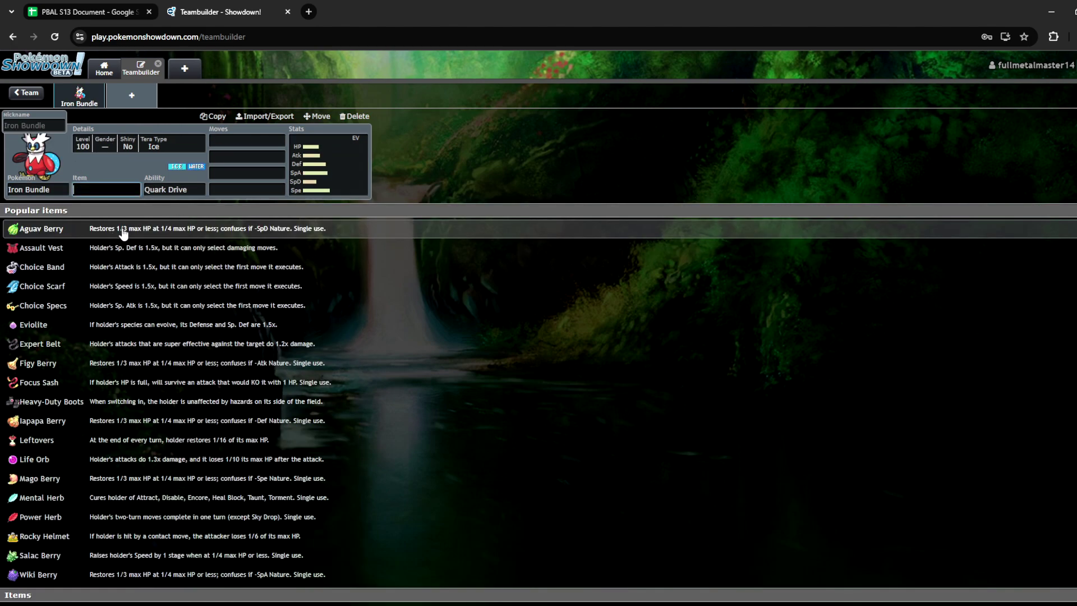
click(241, 140)
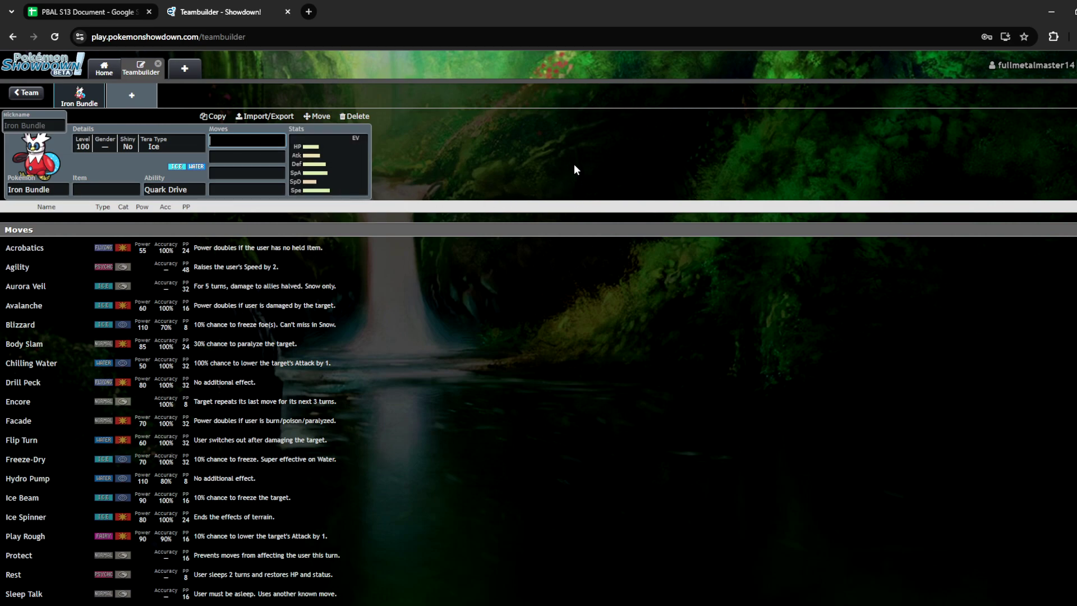
Consult the roster in Google Sheets, and check Iron Bundle's base stats and move list in the Showdown Teambuilder.
click(90, 12)
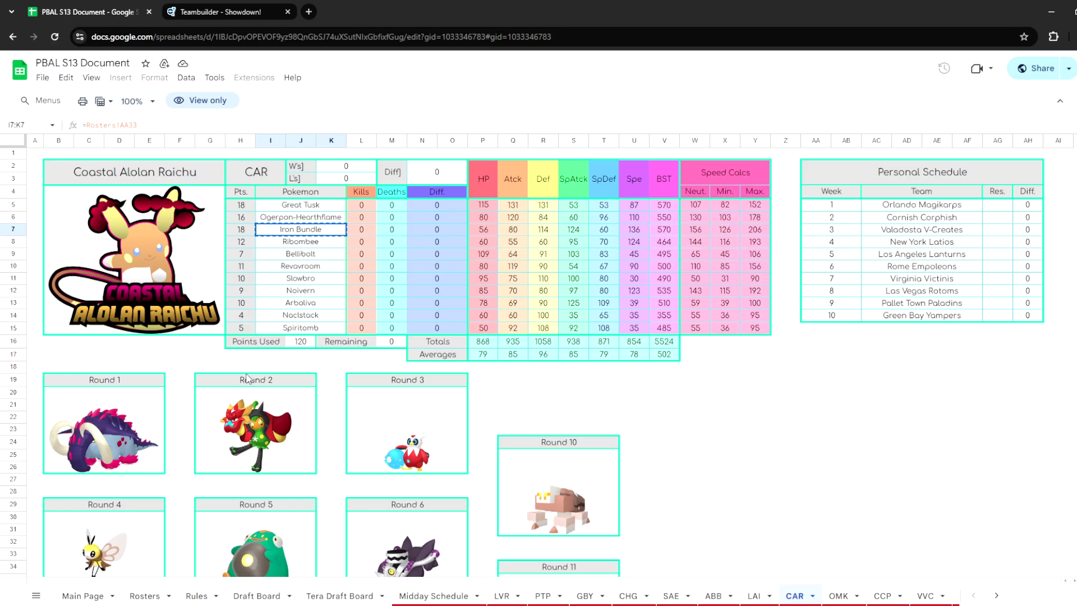
click(162, 388)
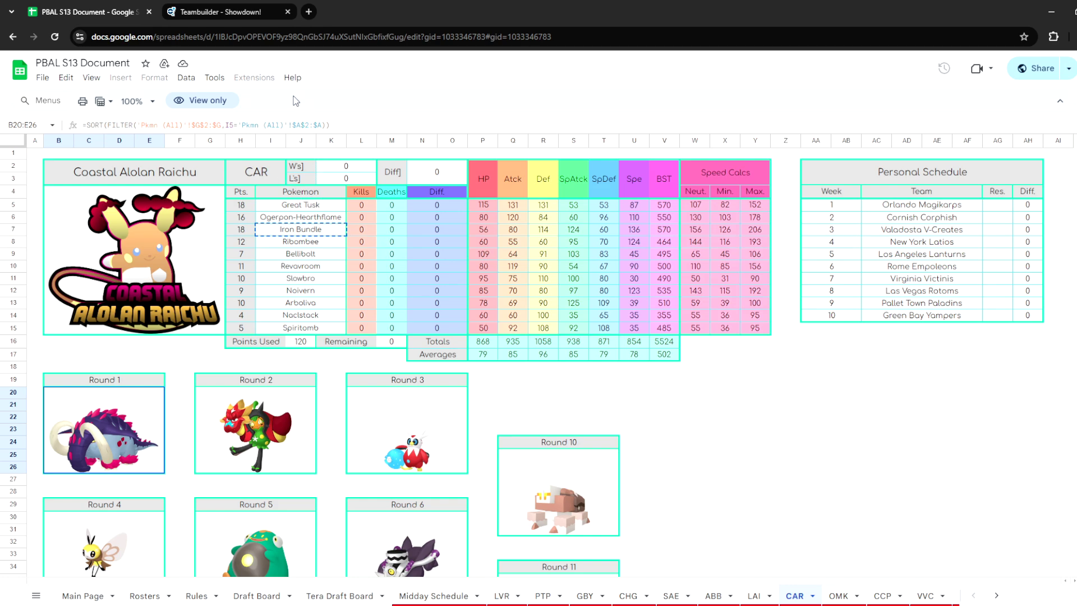
click(258, 11)
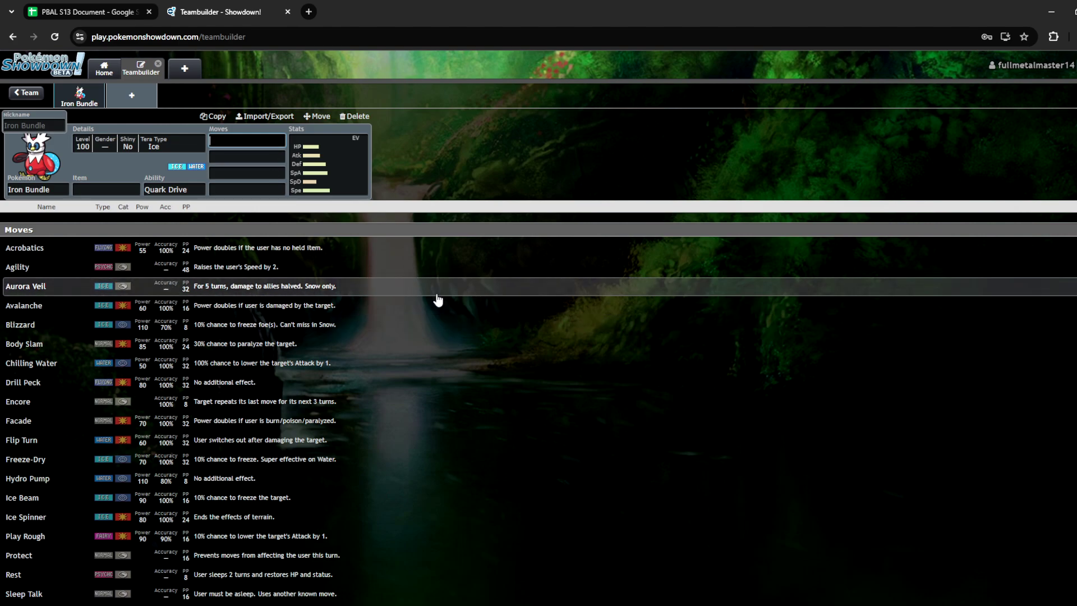
click(351, 174)
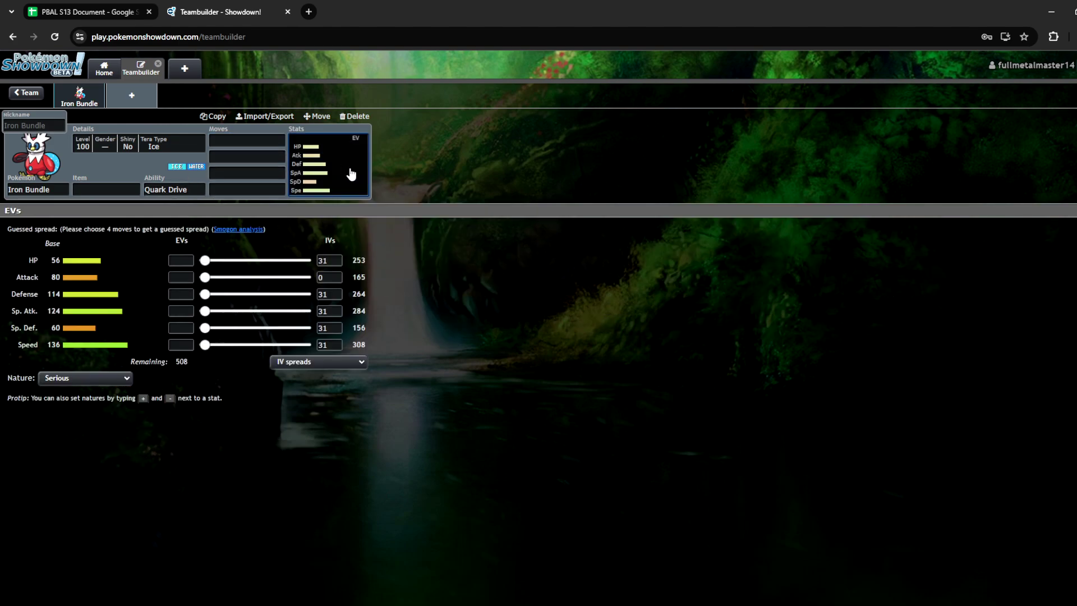
click(261, 141)
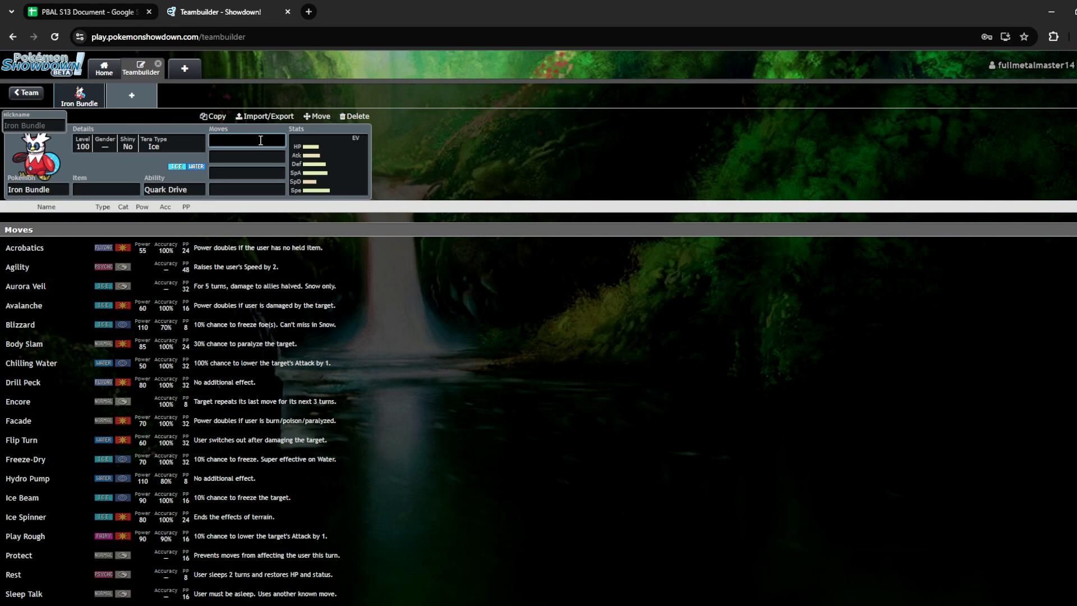
Switch to the Google Sheets document and review the Coastal Alolan Raichu roster table and the Pokémon drafted in each round.
click(121, 10)
scroll(669, 473, down, 5)
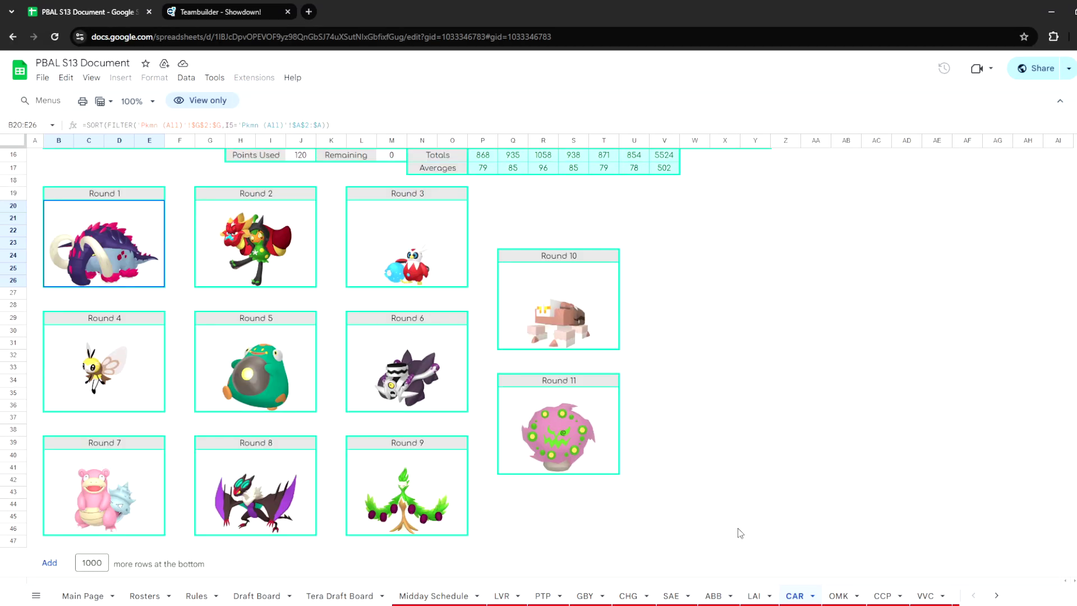
scroll(700, 441, up, 3)
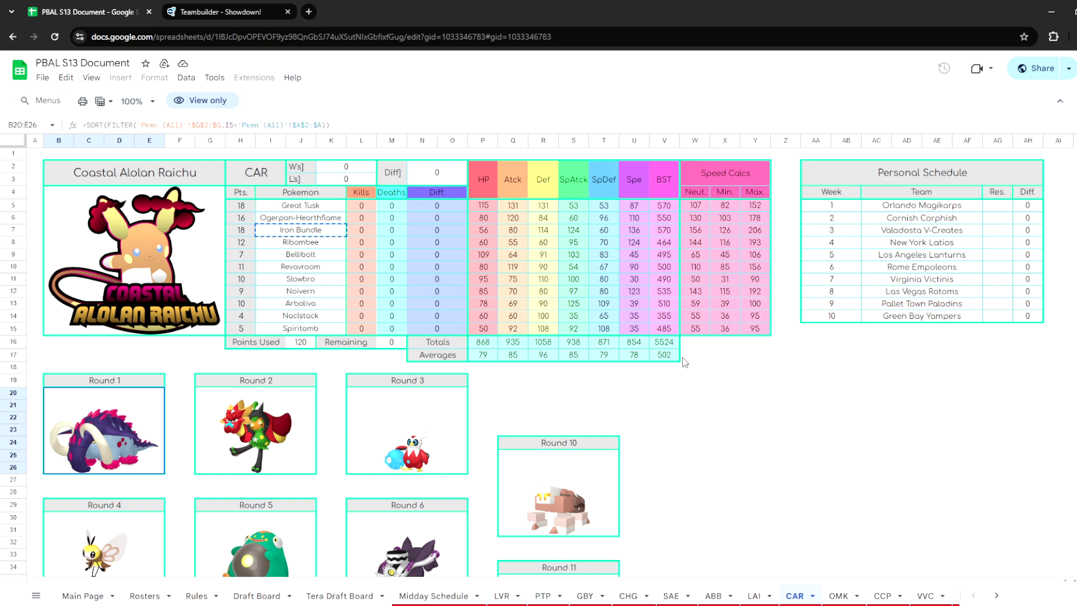
scroll(477, 499, down, 4)
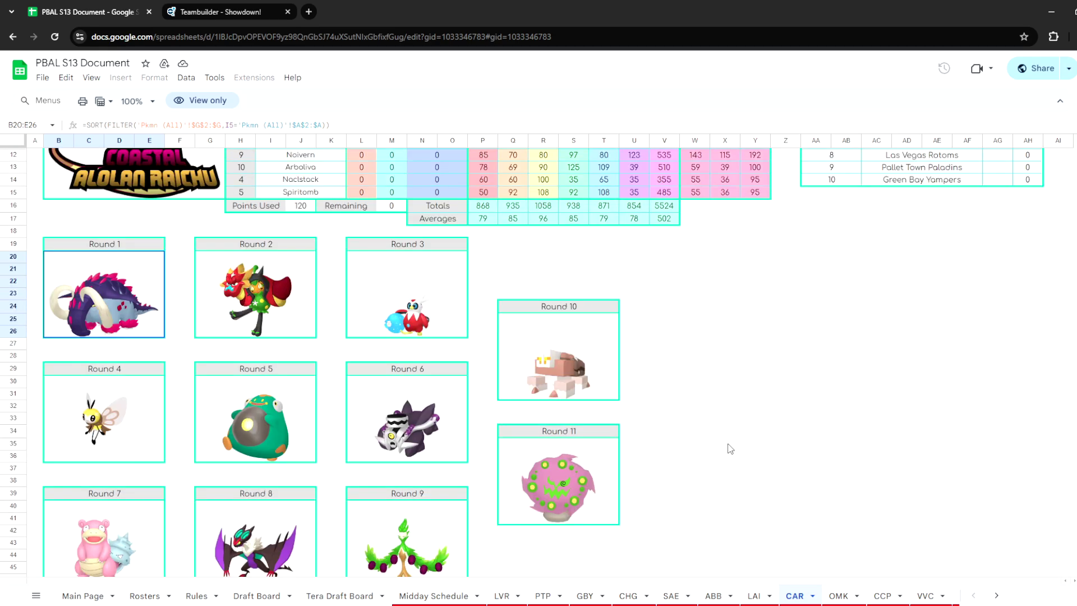
scroll(719, 424, up, 4)
Return to the Showdown Teambuilder and examine Iron Bundle's regular and usually useless moves, plus its stats.
click(220, 11)
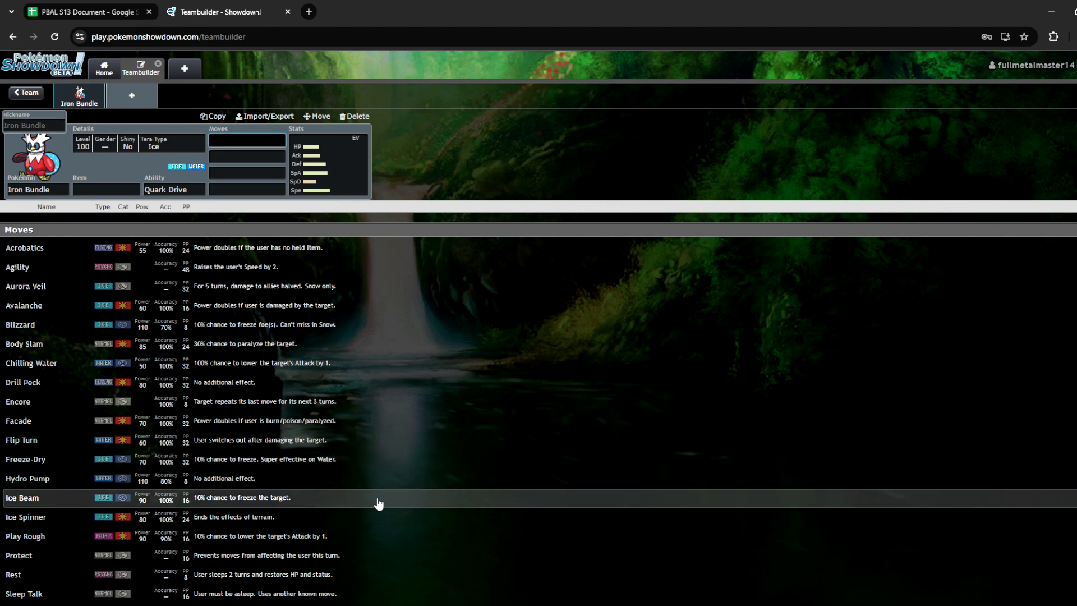
scroll(481, 505, down, 5)
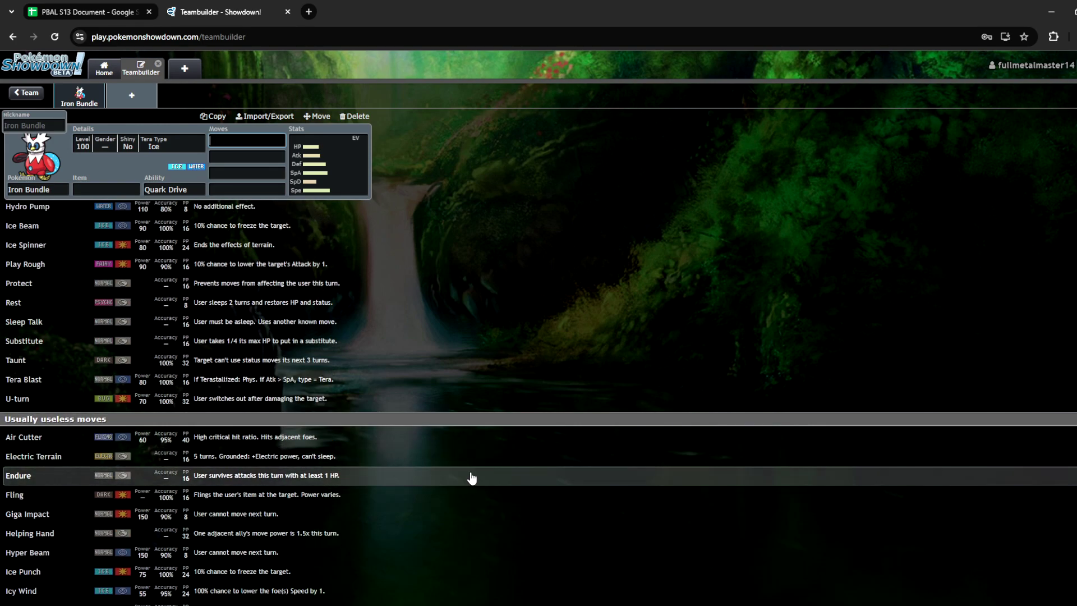
scroll(488, 496, down, 3)
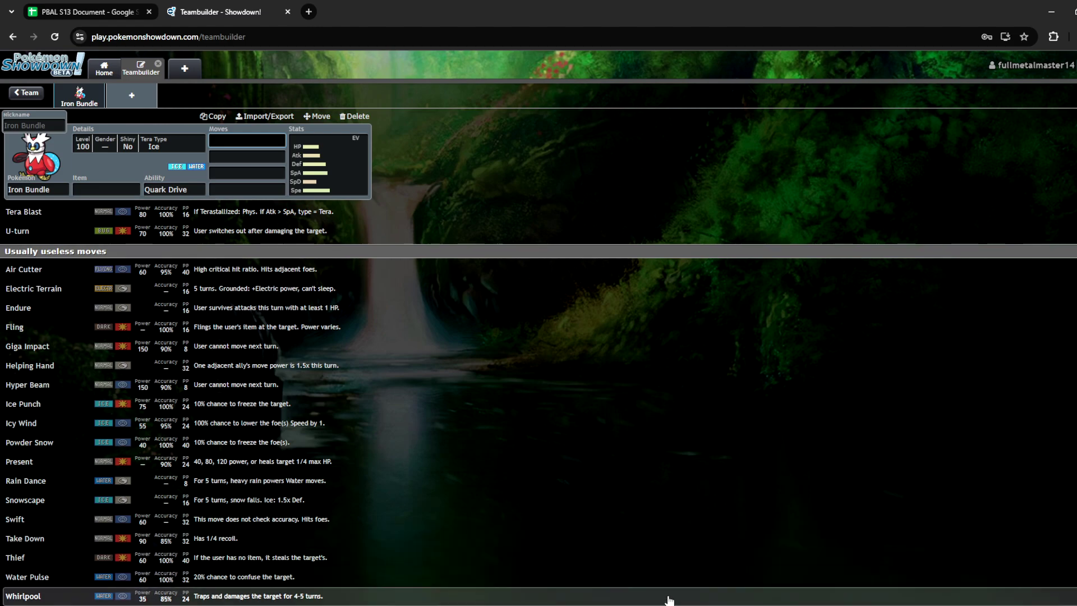
scroll(667, 548, up, 2)
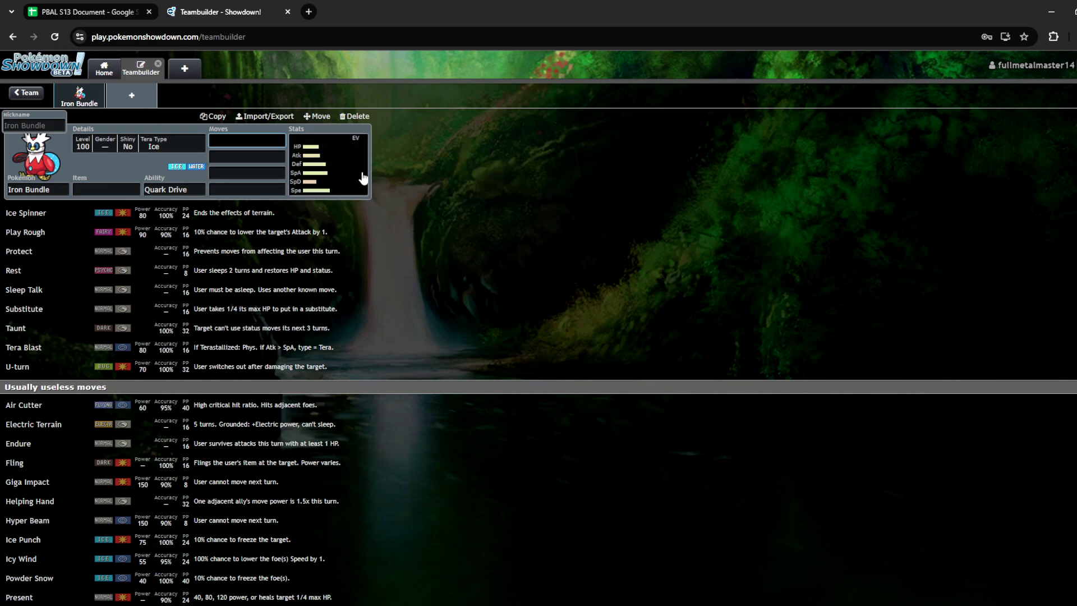
click(329, 177)
click(340, 344)
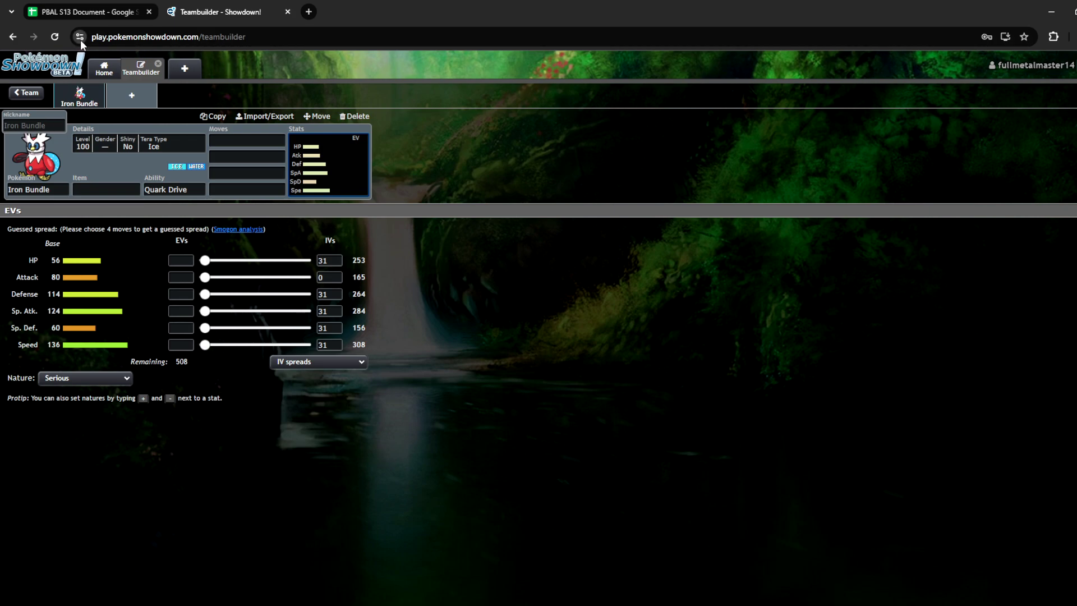
Replace Iron Bundle in the Showdown team with Ribombee from the Google Sheets roster.
click(105, 10)
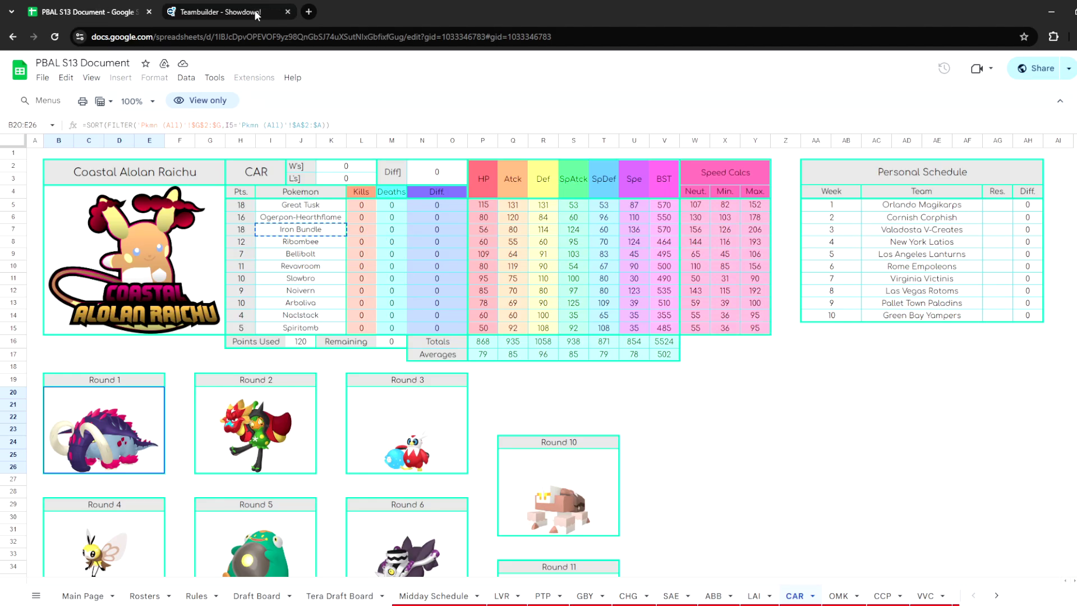
click(307, 245)
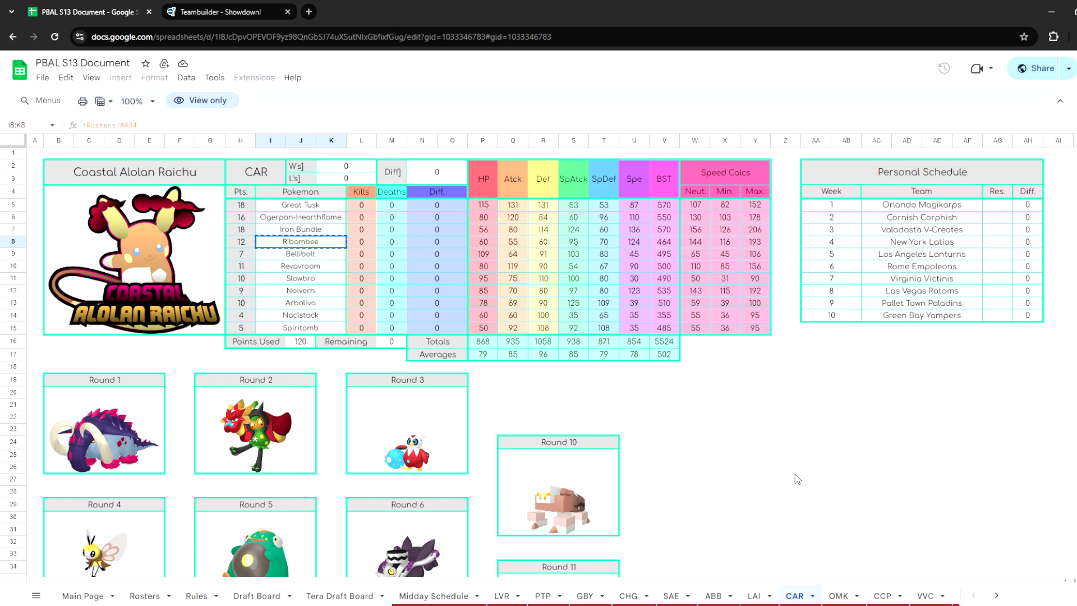
scroll(797, 479, down, 3)
click(225, 11)
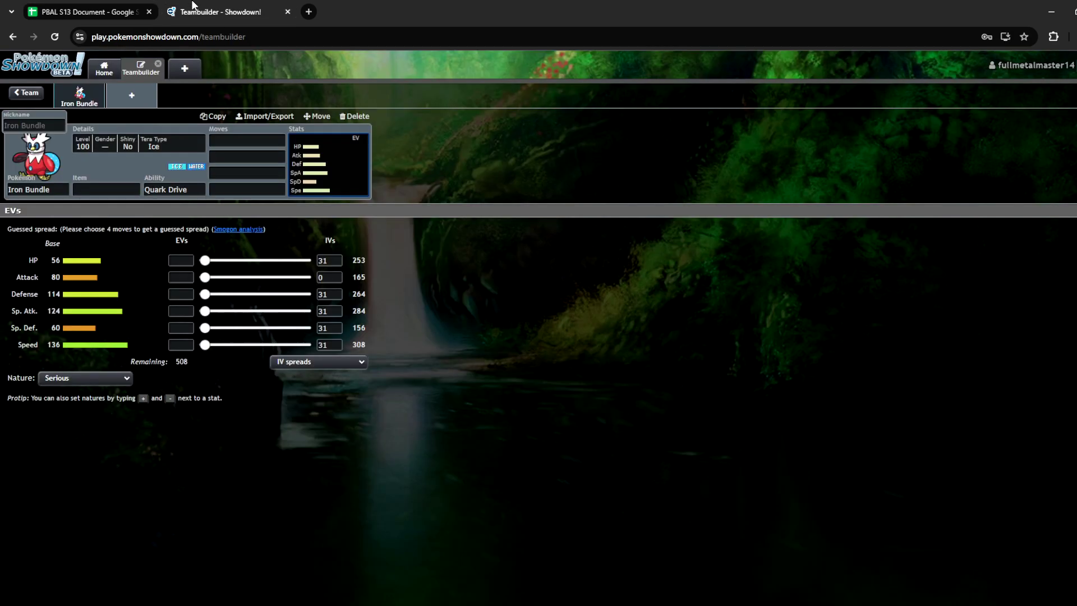
click(59, 190)
text(Ribombee)
click(156, 235)
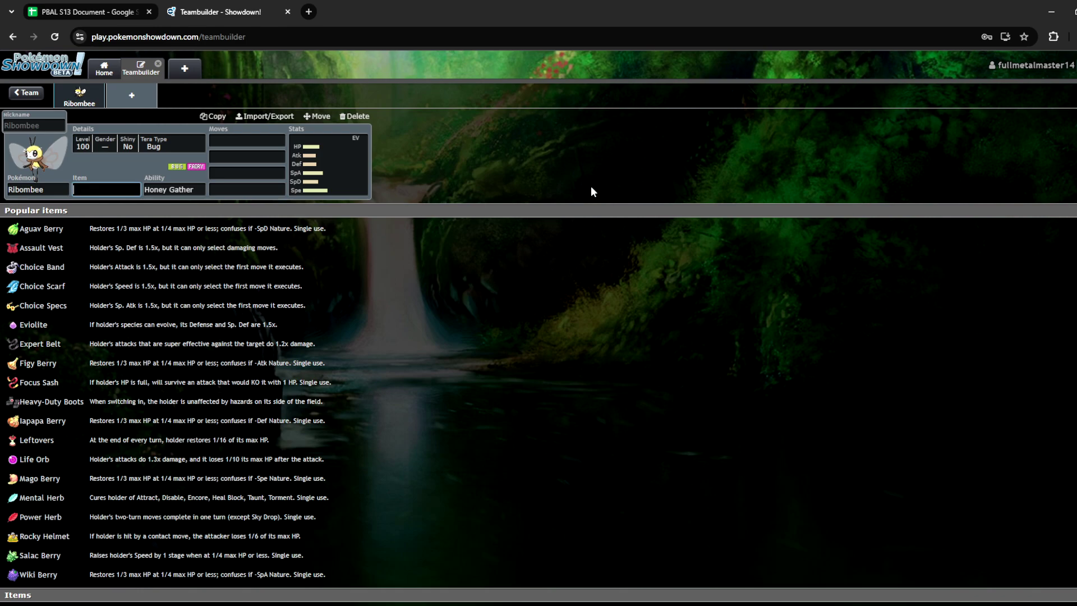
Look through the options for Ribombee's first move, search them for "gi" and clear the search.
click(275, 143)
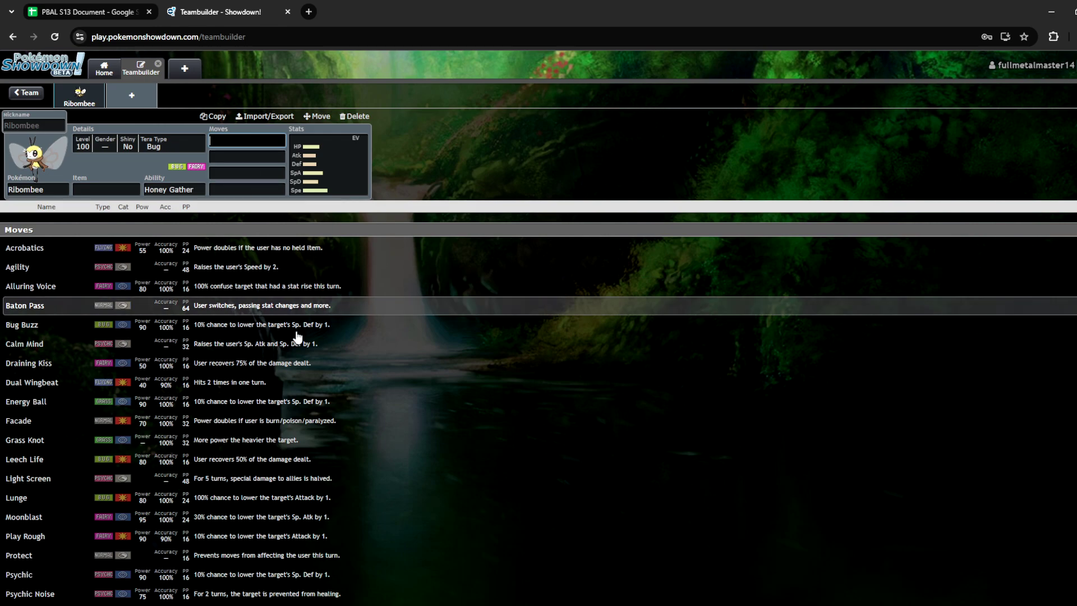
scroll(544, 480, down, 5)
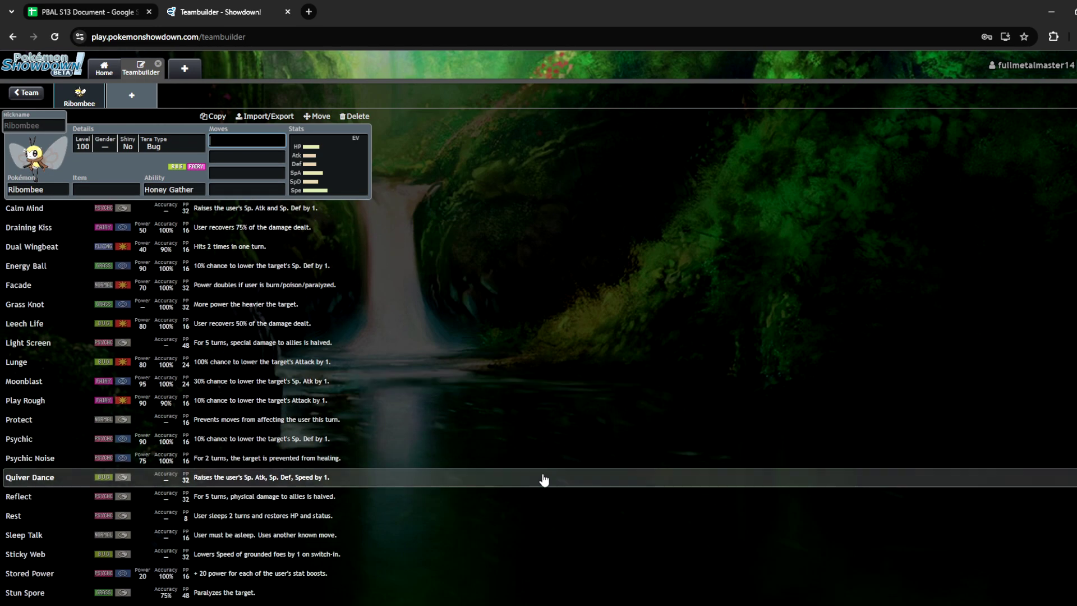
text(gi)
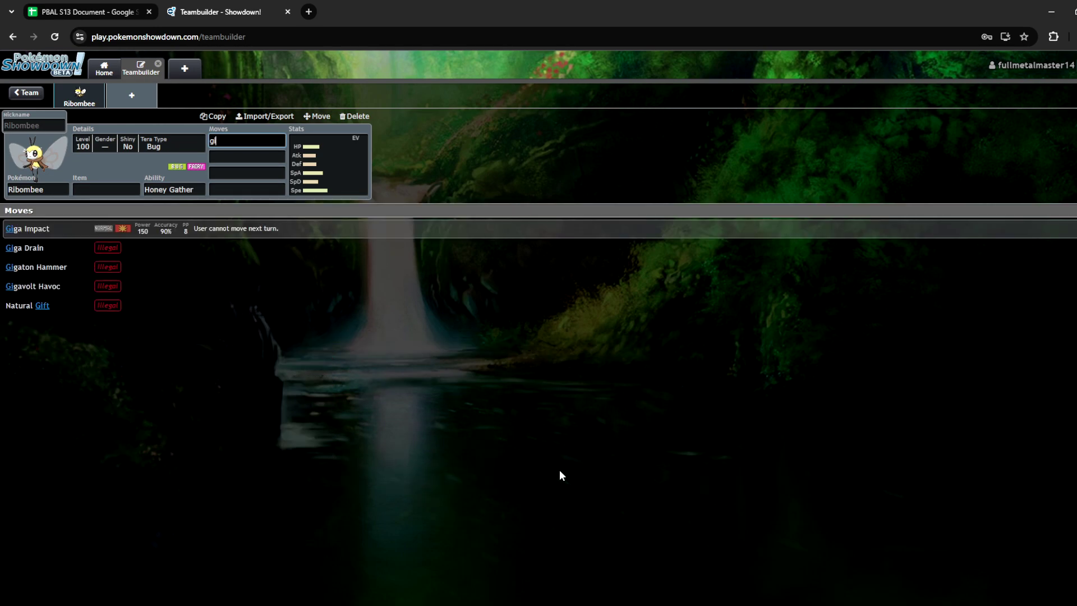
key(BackSpace)
key(BackSpace)
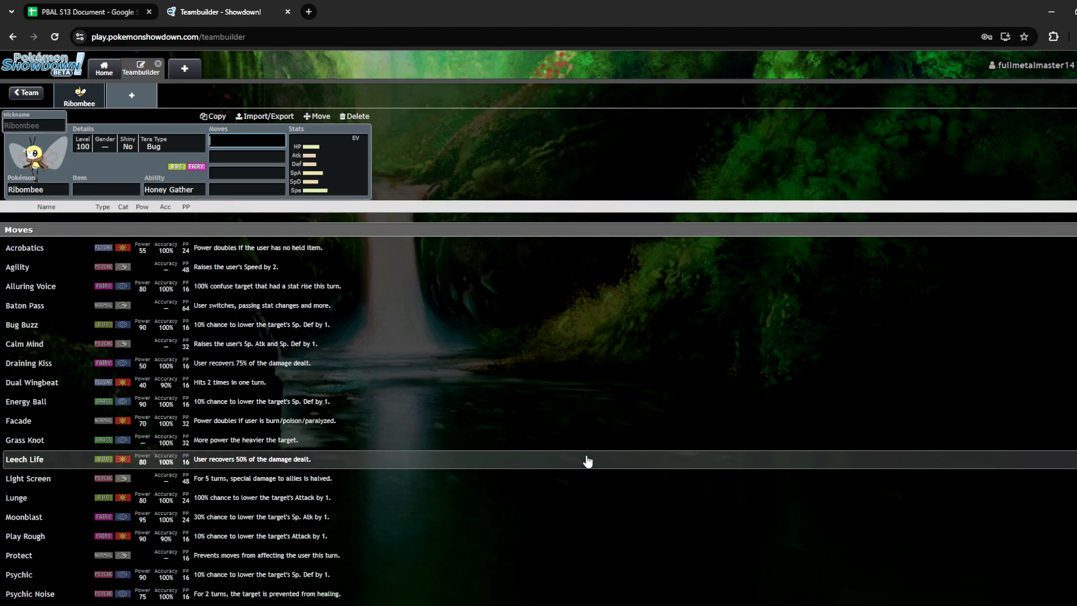
Search Ribombee's moves for "moi", clear the search and look through the full move list.
text(moio)
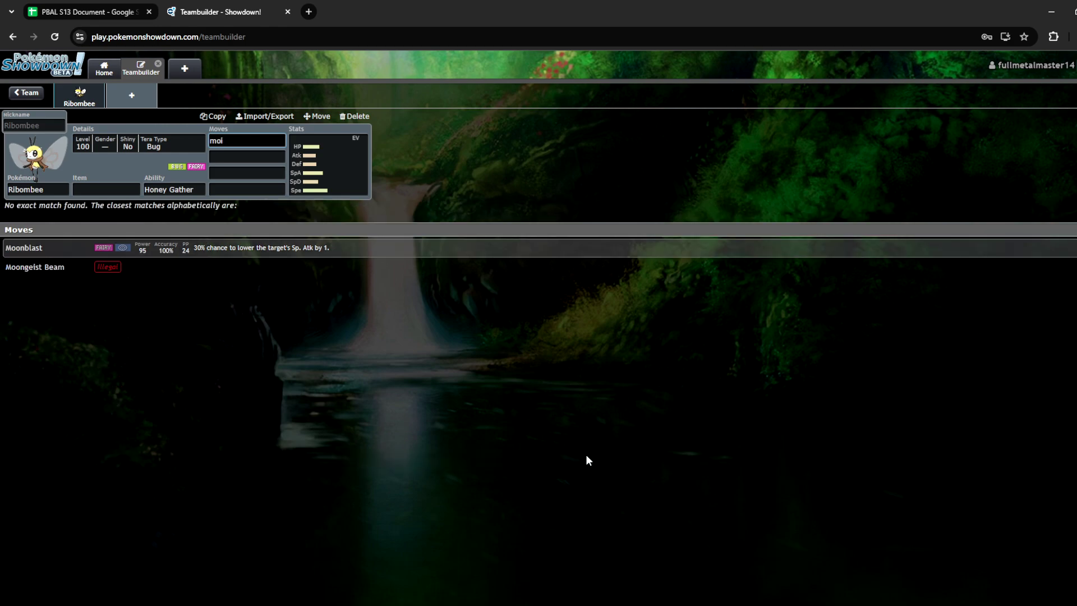
key(BackSpace)
key(BackSpace)
key(BackSpace)
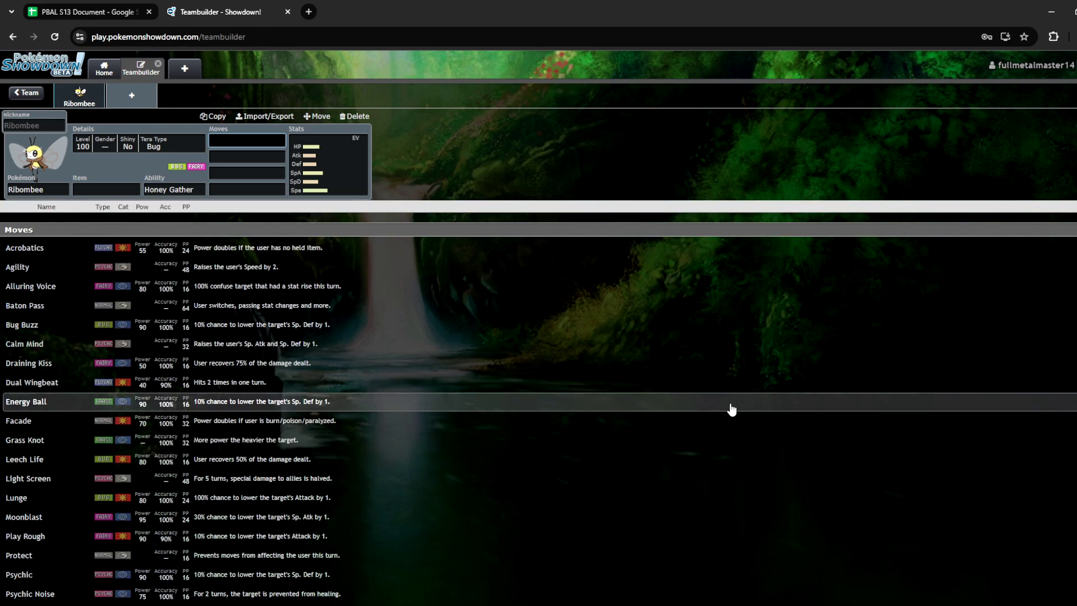
scroll(731, 409, down, 3)
scroll(732, 407, down, 6)
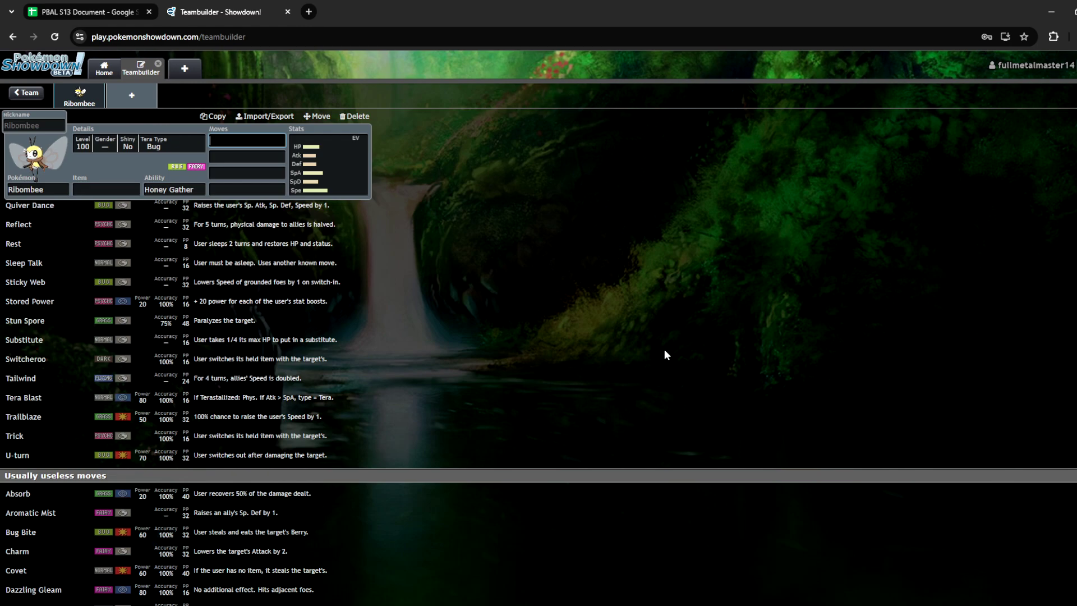
scroll(566, 348, up, 10)
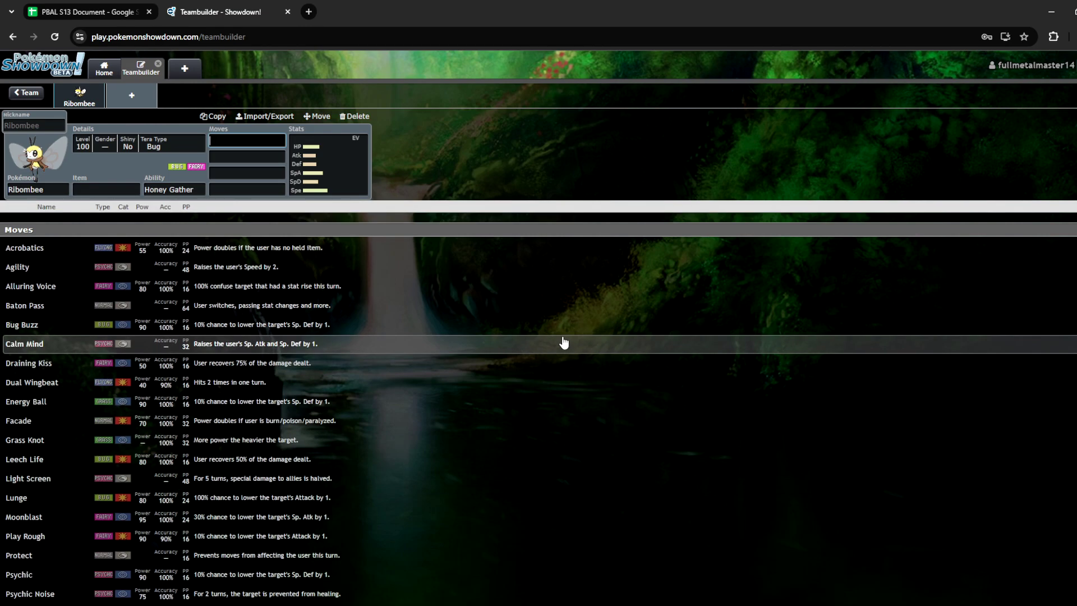
Search Ribombee's moves for "dr", clear the search, and examine the full move list and the Pokémon's level and Tera details.
text(dr)
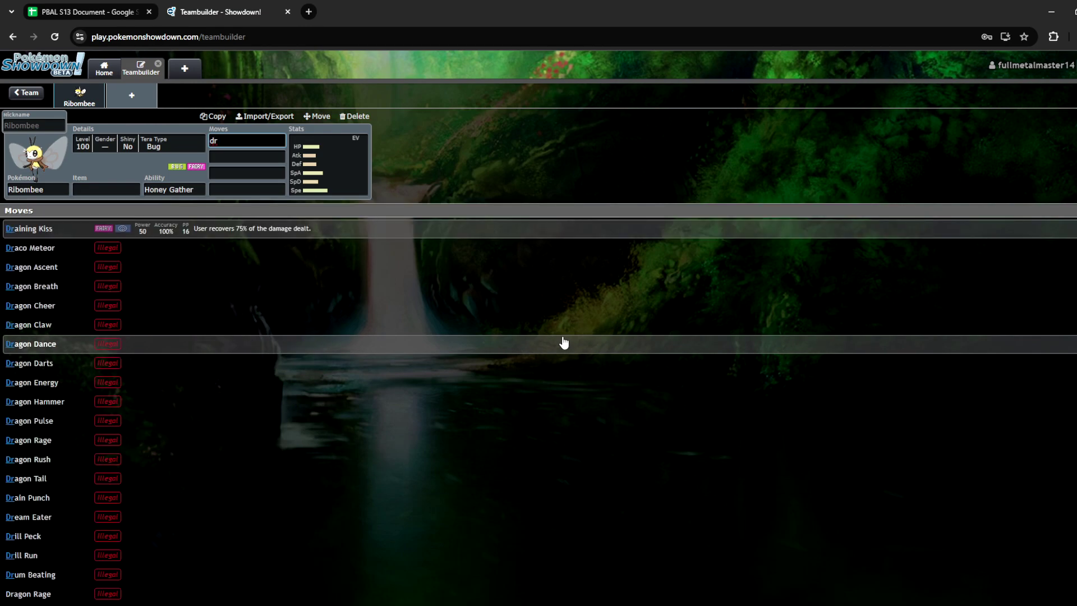
key(BackSpace)
key(BackSpace)
click(533, 123)
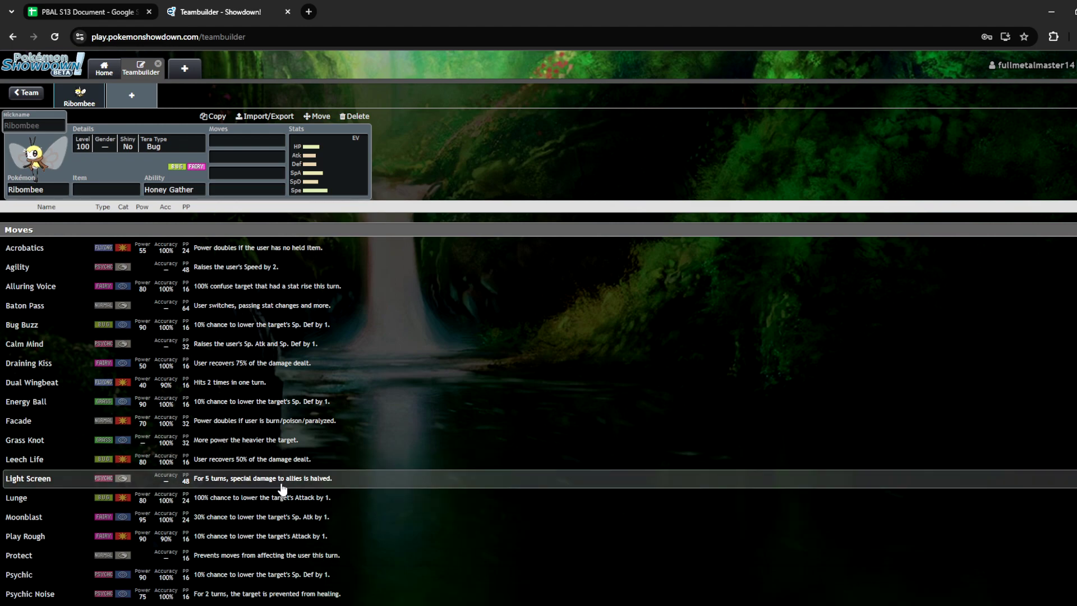
scroll(282, 490, down, 2)
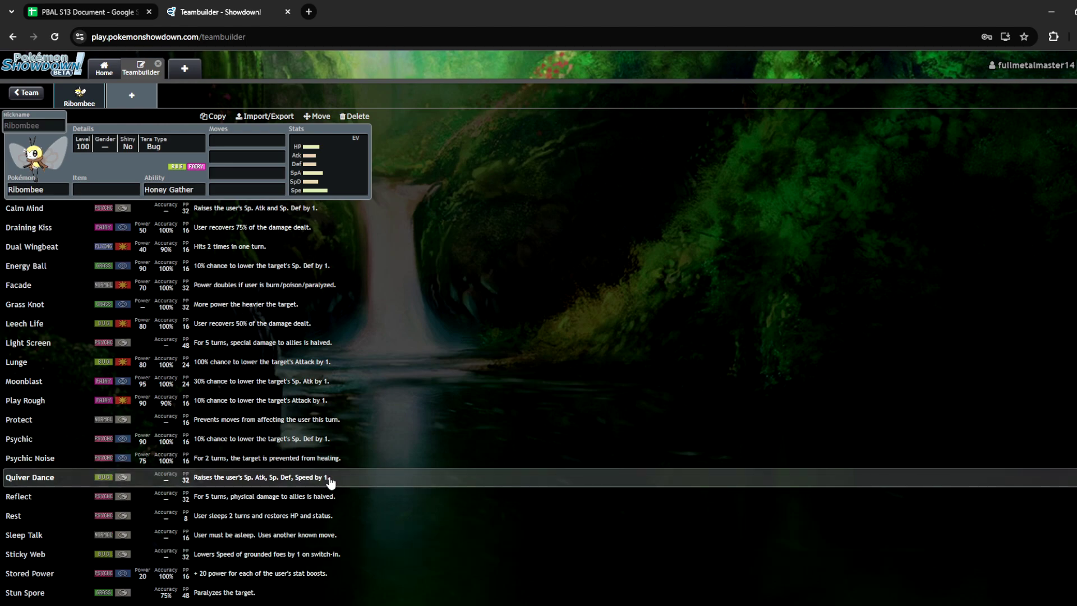
scroll(329, 481, up, 2)
scroll(330, 481, down, 5)
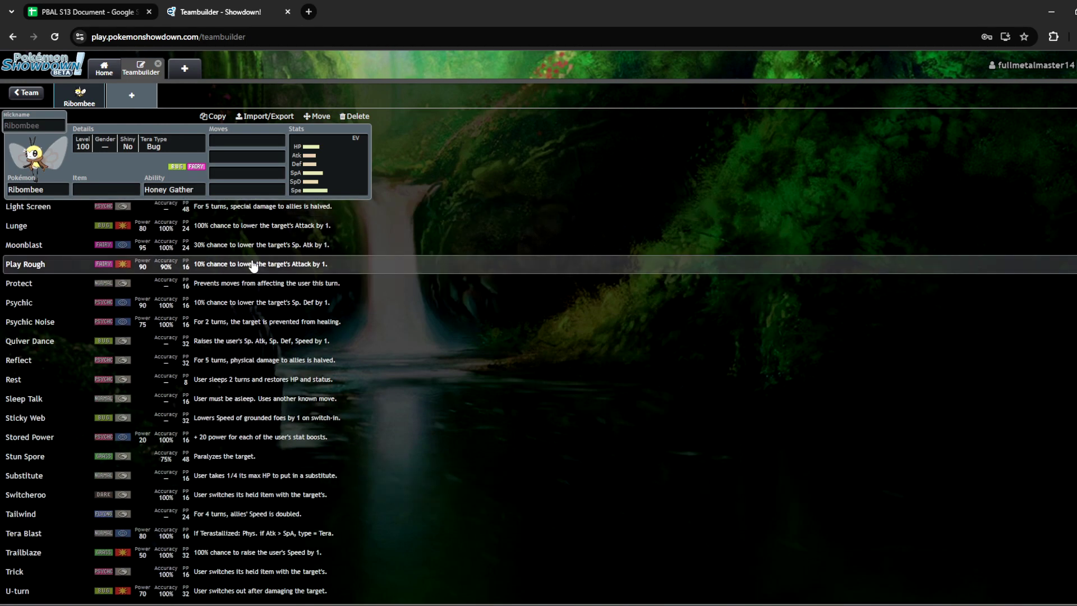
click(168, 143)
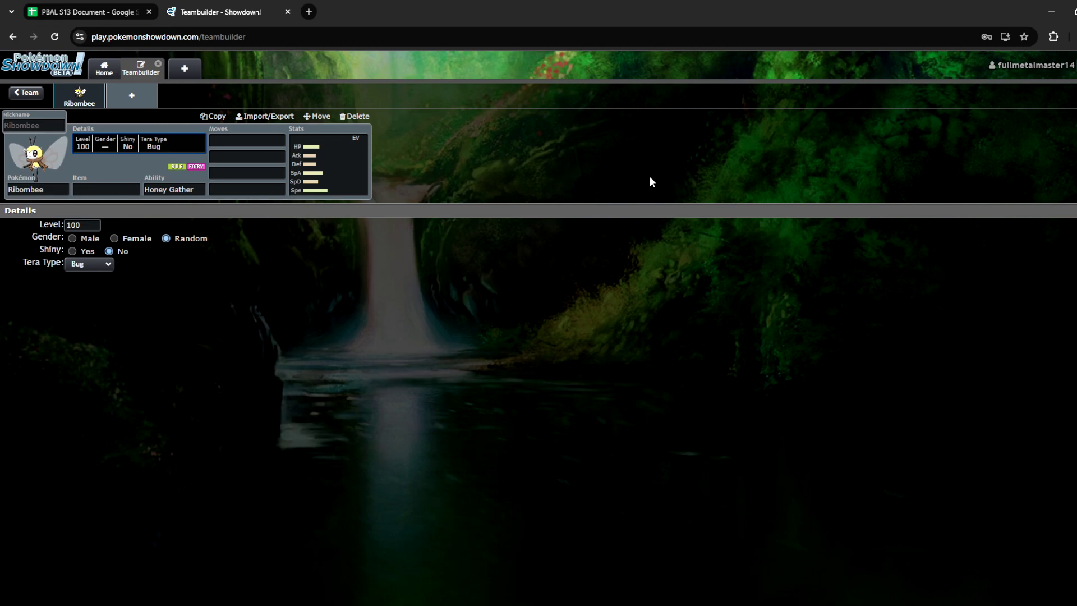
Switch to the Google Sheets roster, review the drafted Pokémon and copy the Bellibolt entry.
click(102, 9)
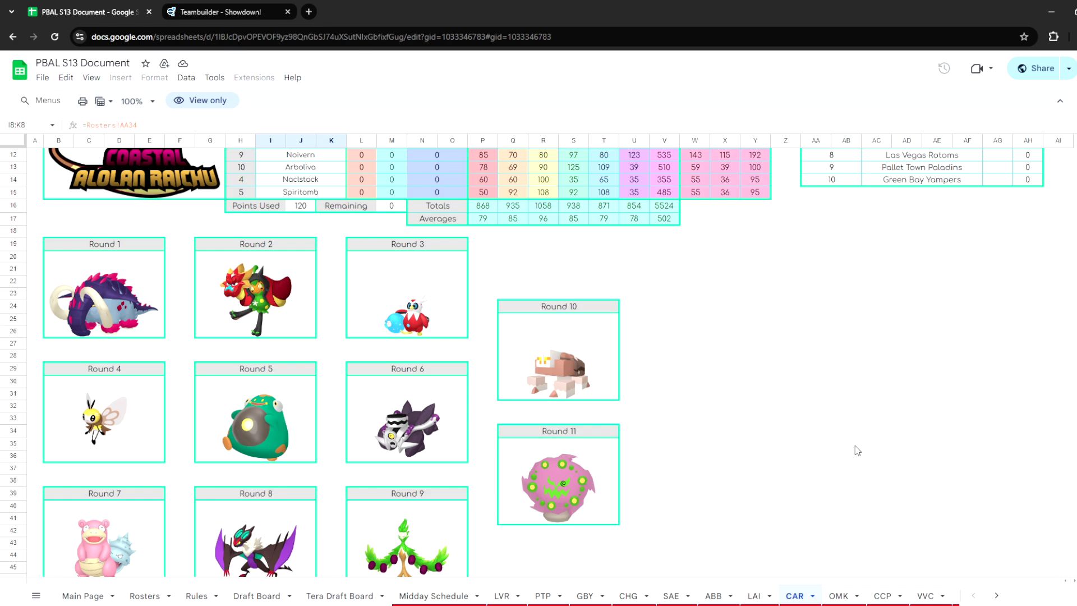
scroll(820, 514, up, 3)
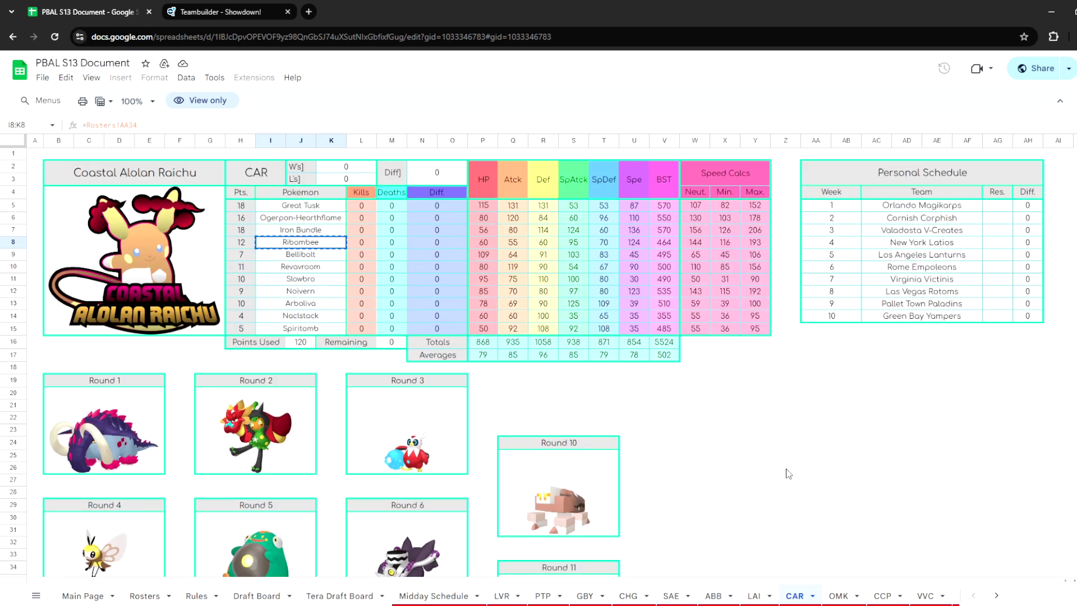
scroll(789, 473, down, 3)
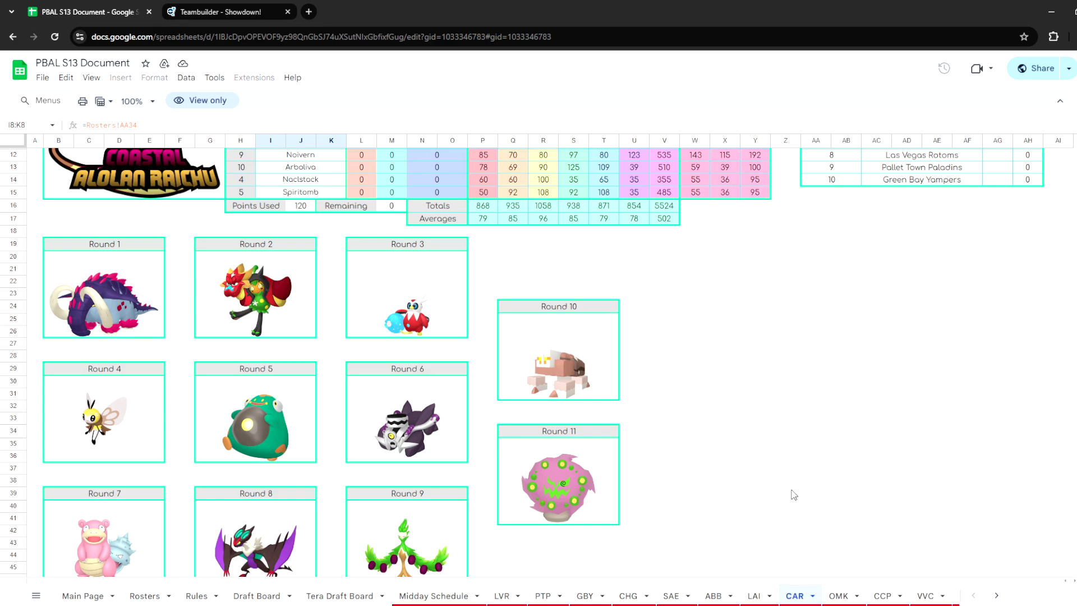
scroll(789, 496, up, 3)
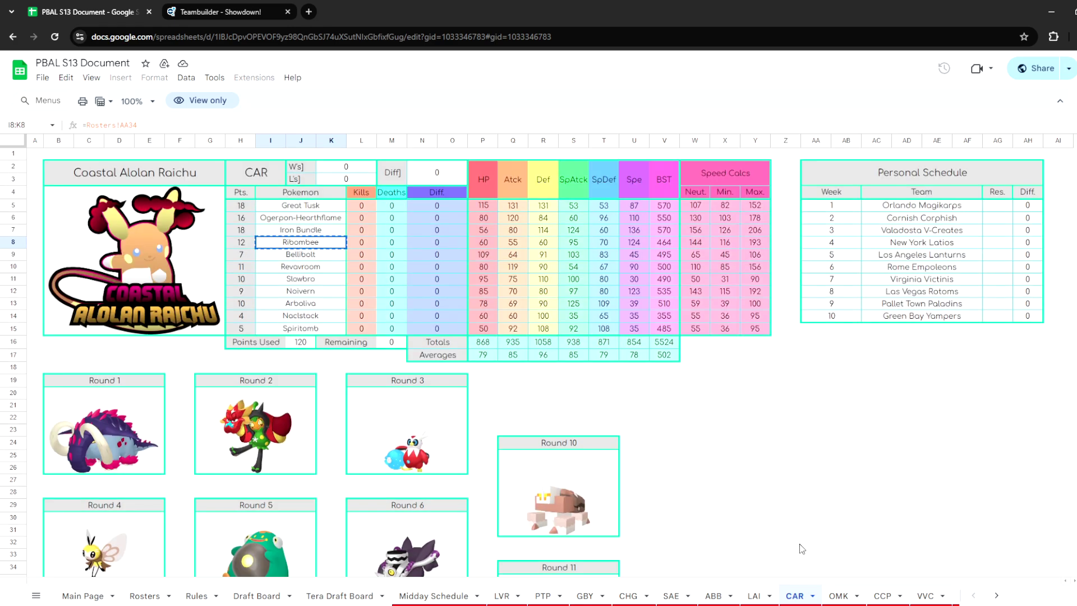
click(317, 255)
key(ctrl+c)
drag(716, 469, 720, 479)
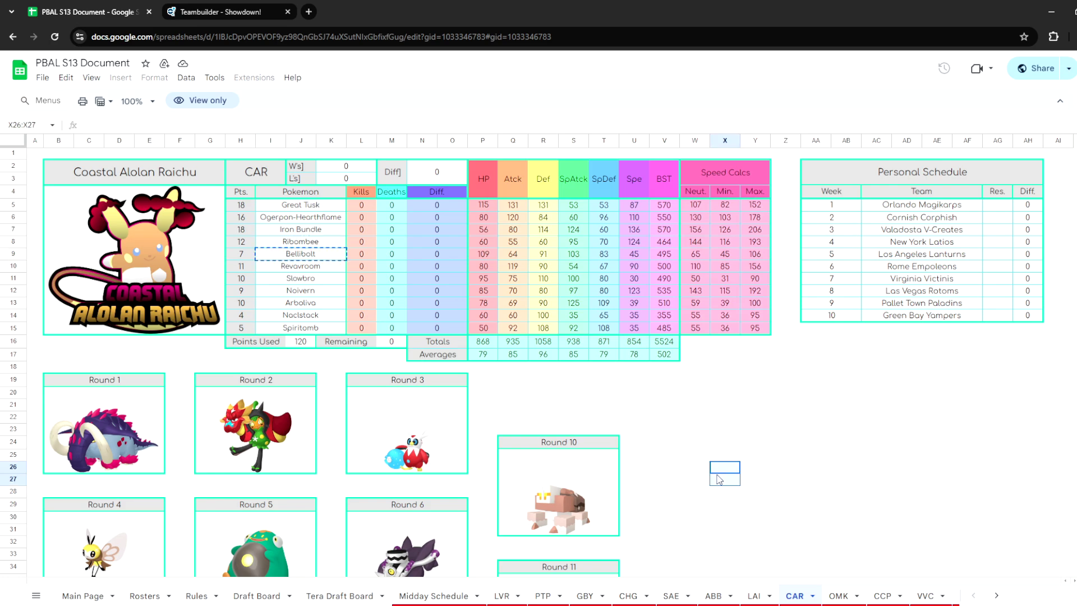
Switch to the Showdown Teambuilder and replace Ribombee with the copied Bellibolt.
click(236, 12)
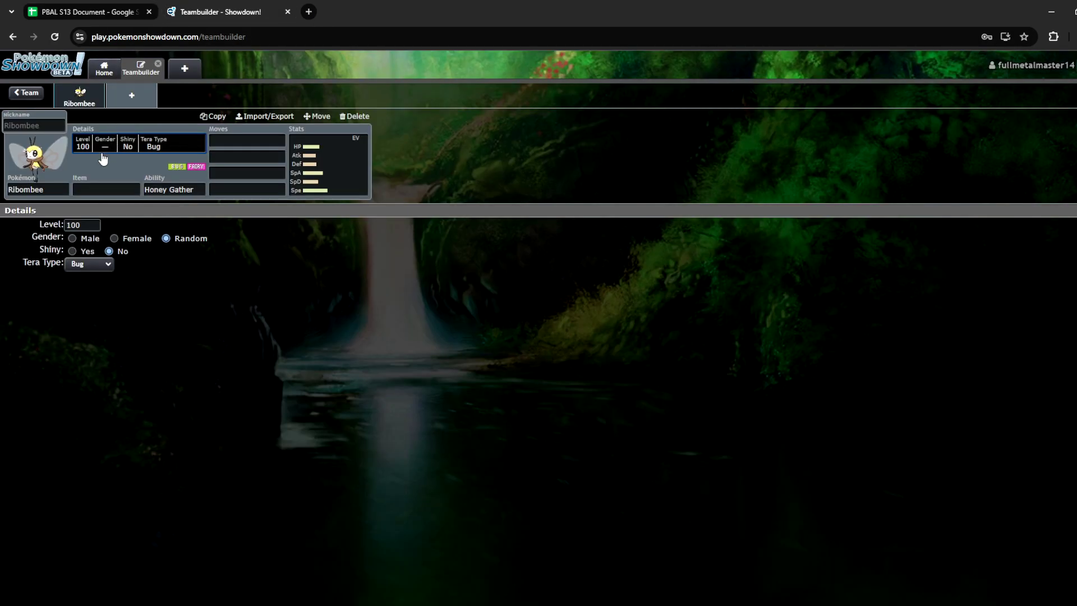
click(38, 190)
text(v)
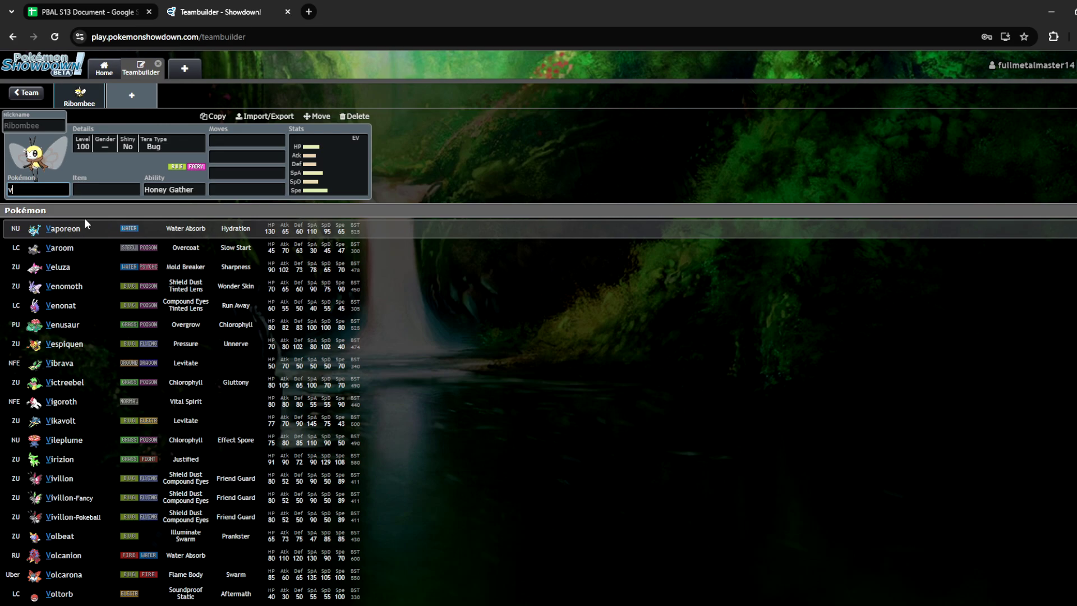
key(BackSpace)
key(ctrl+v)
click(137, 236)
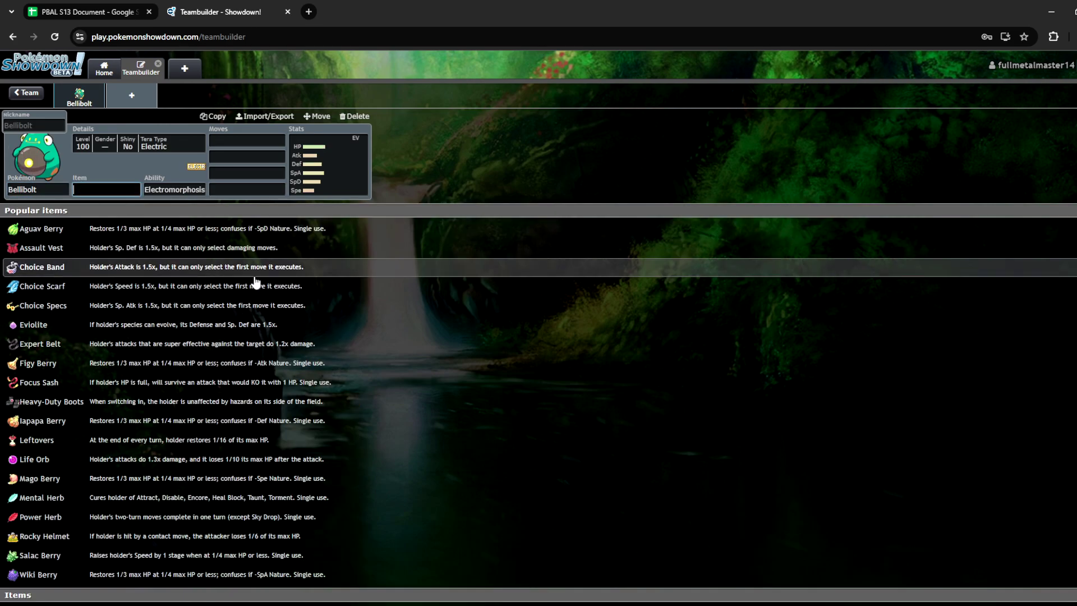
Look through Bellibolt's full move list, base stats and ability options.
click(246, 142)
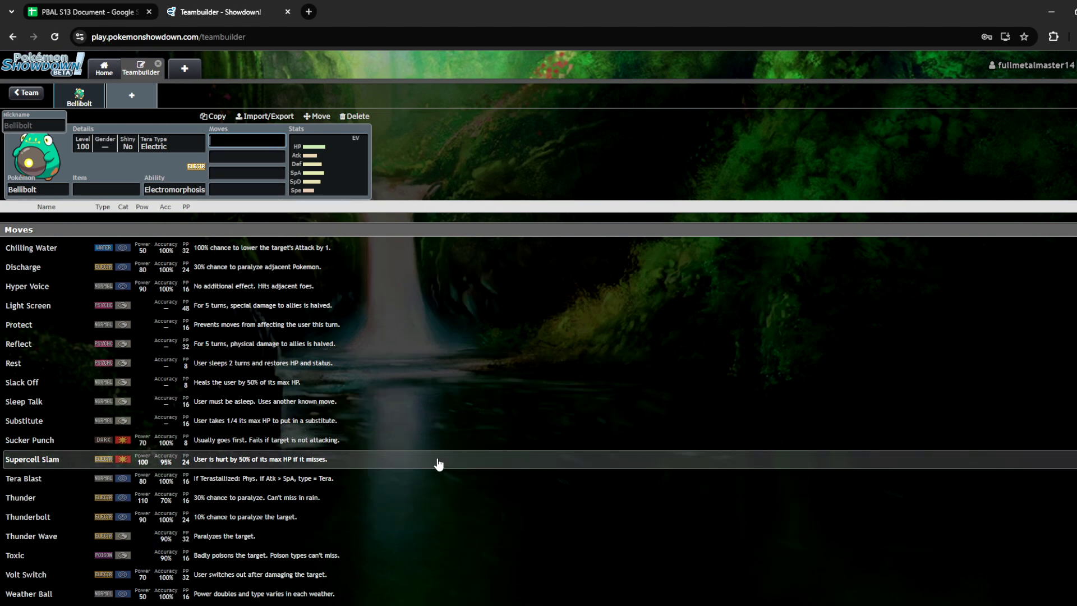
scroll(437, 463, down, 1)
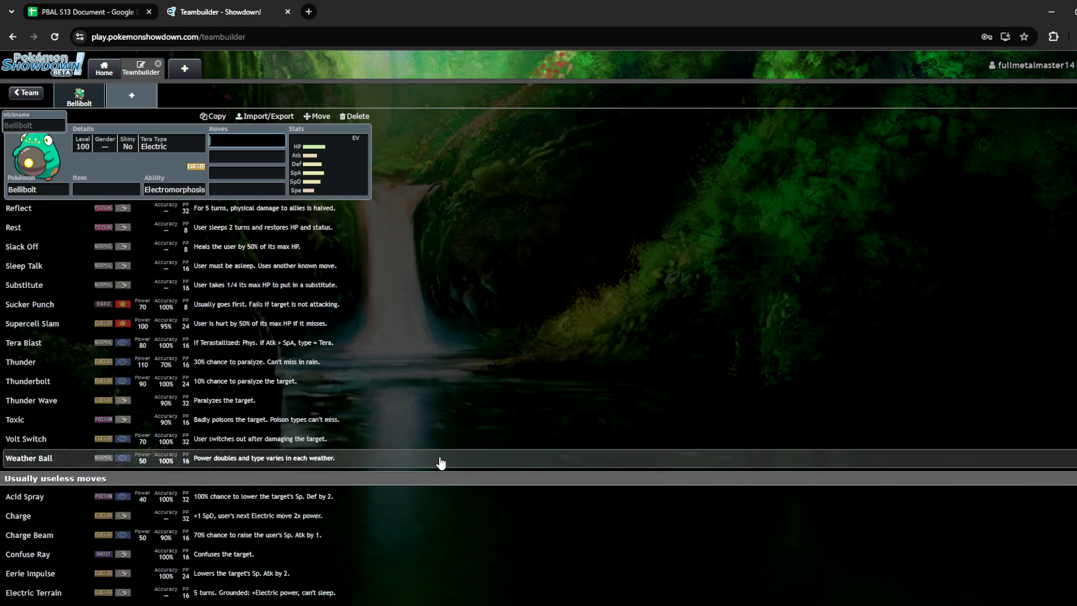
scroll(435, 460, down, 5)
scroll(435, 458, down, 2)
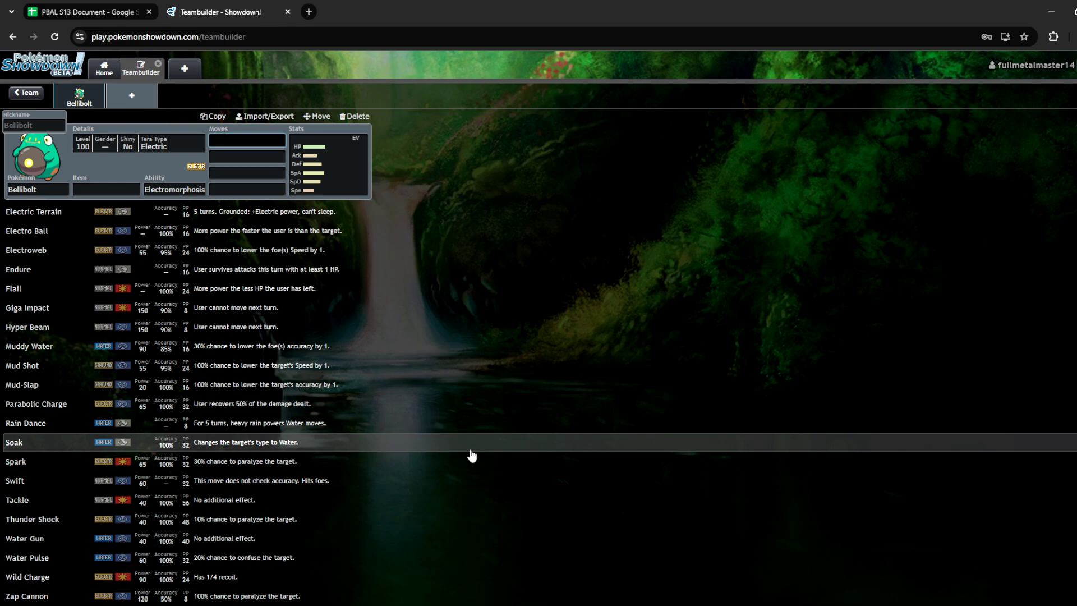
scroll(479, 488, up, 1)
scroll(478, 491, down, 6)
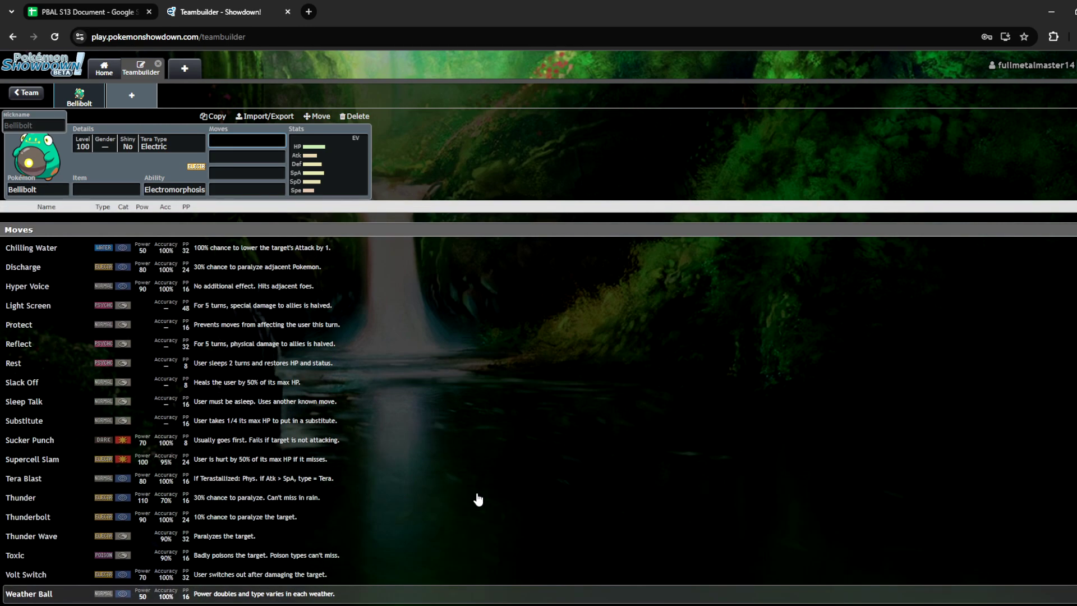
click(328, 165)
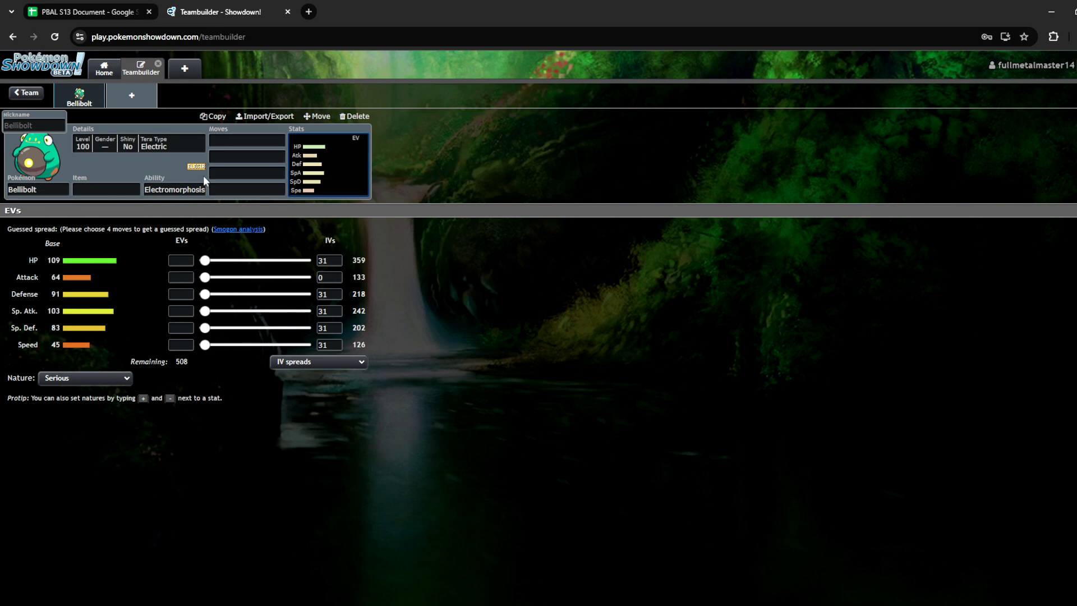
click(168, 190)
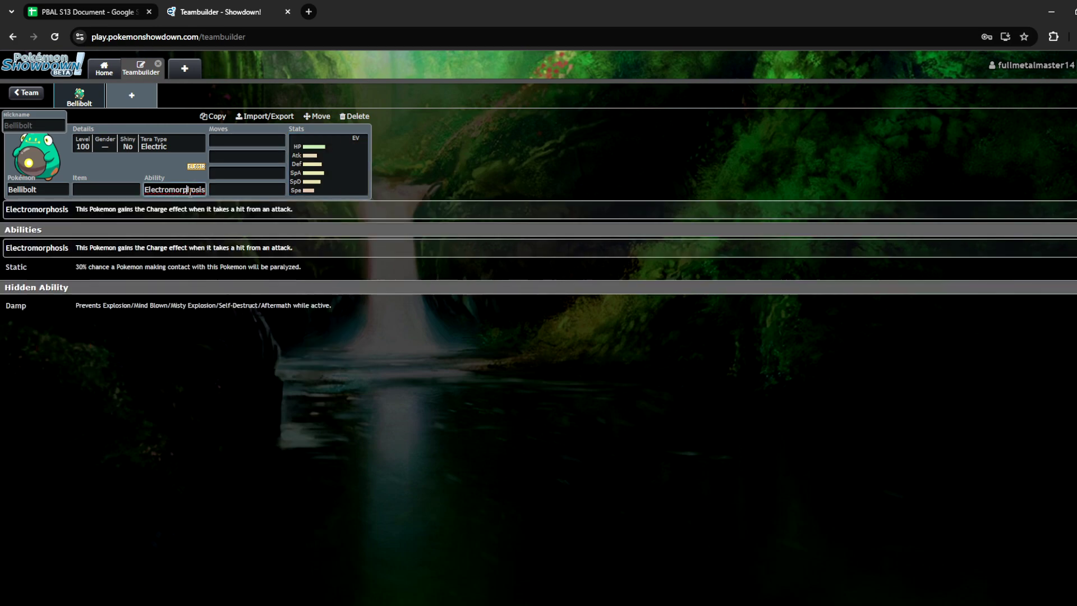
Give Bellibolt Slack Off, Muddy Water and Toxic as its first three moves.
click(236, 141)
text(sli)
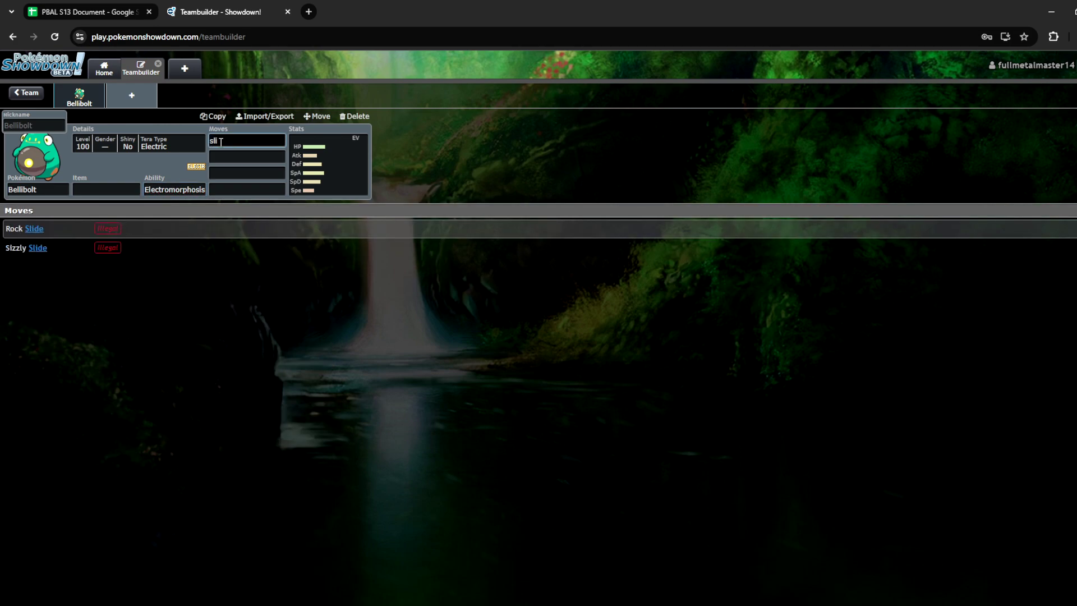
click(147, 229)
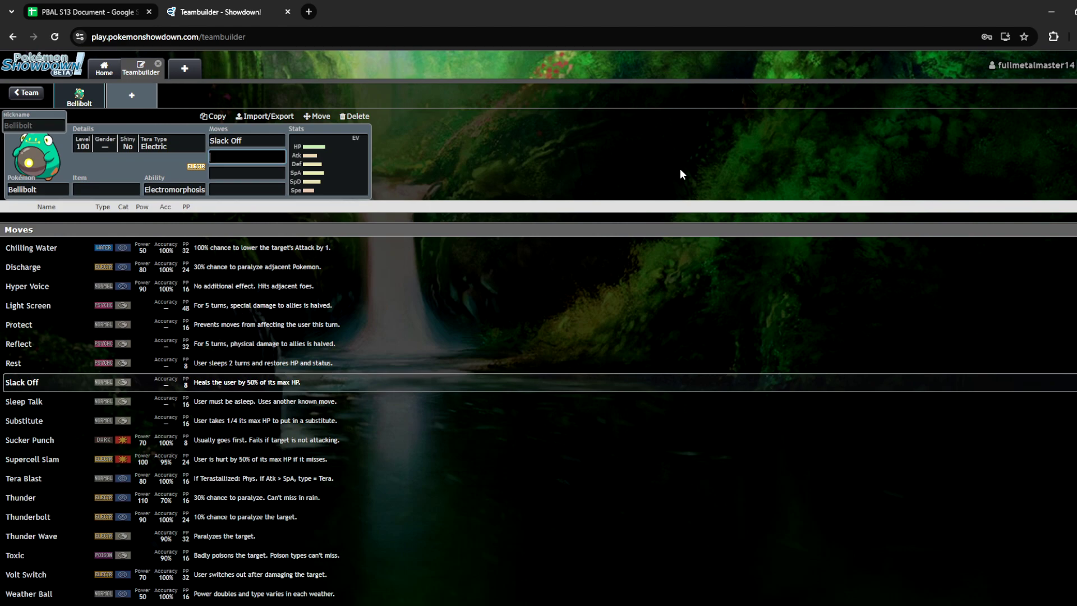
text(mu)
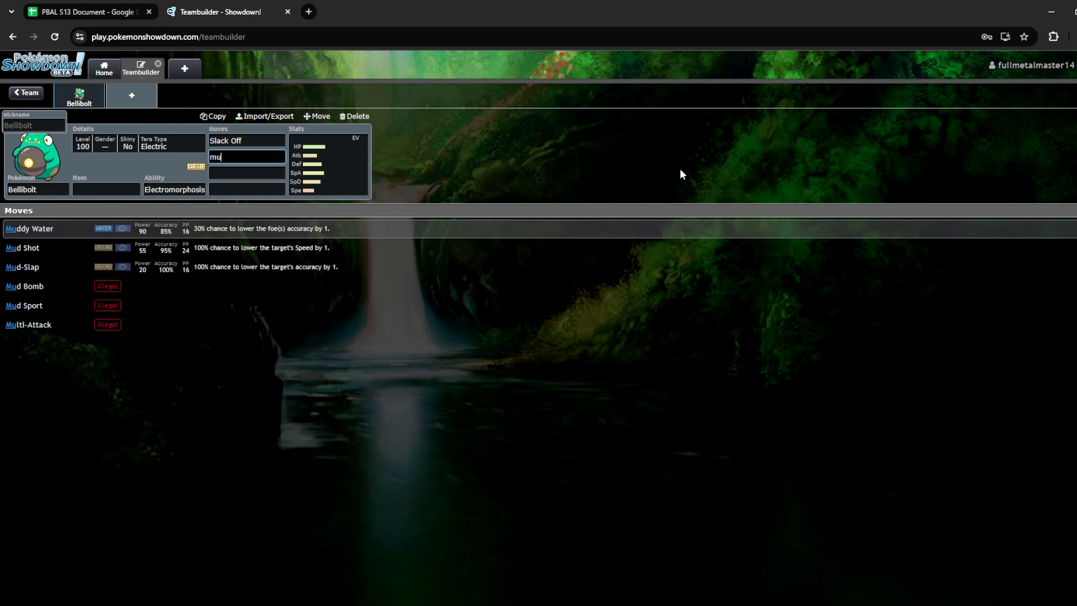
click(451, 234)
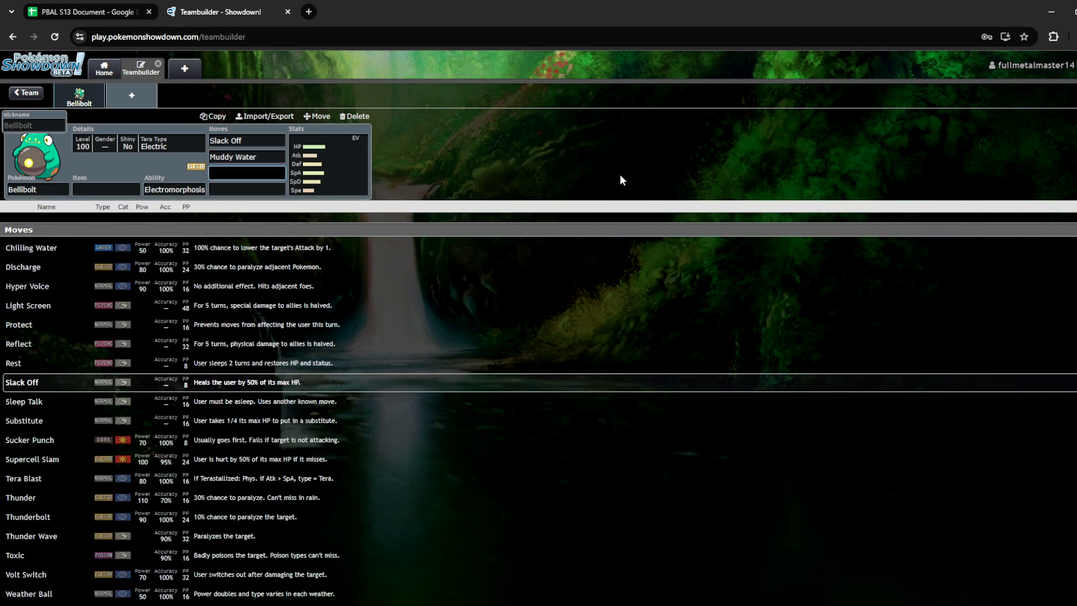
click(214, 561)
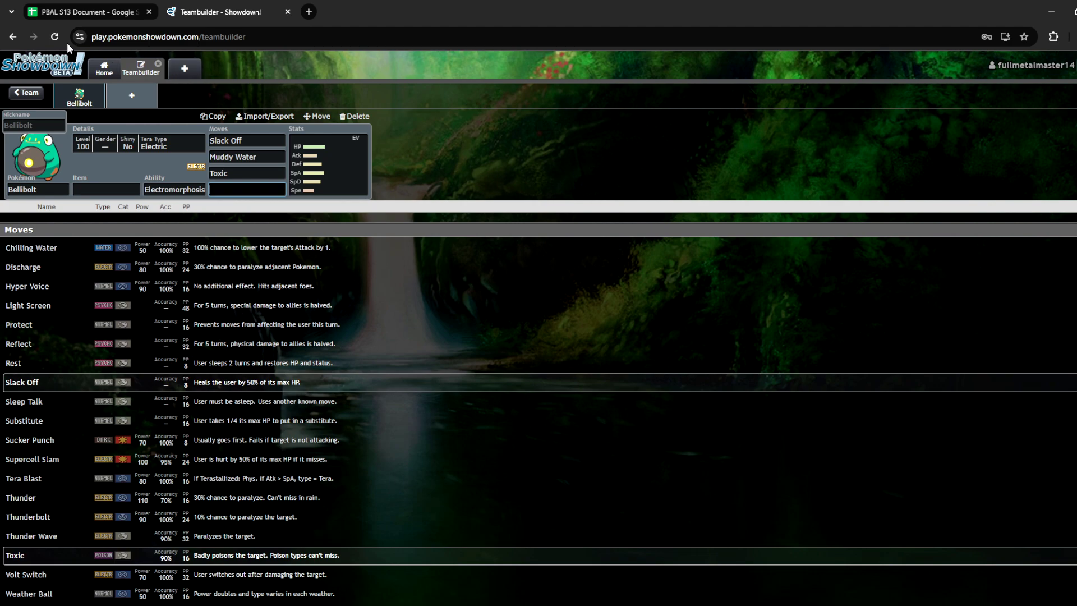
Copy the Revavroom entry in the Google Sheets roster, then return to the Showdown Teambuilder and replace Bellibolt with Revavroom.
click(70, 14)
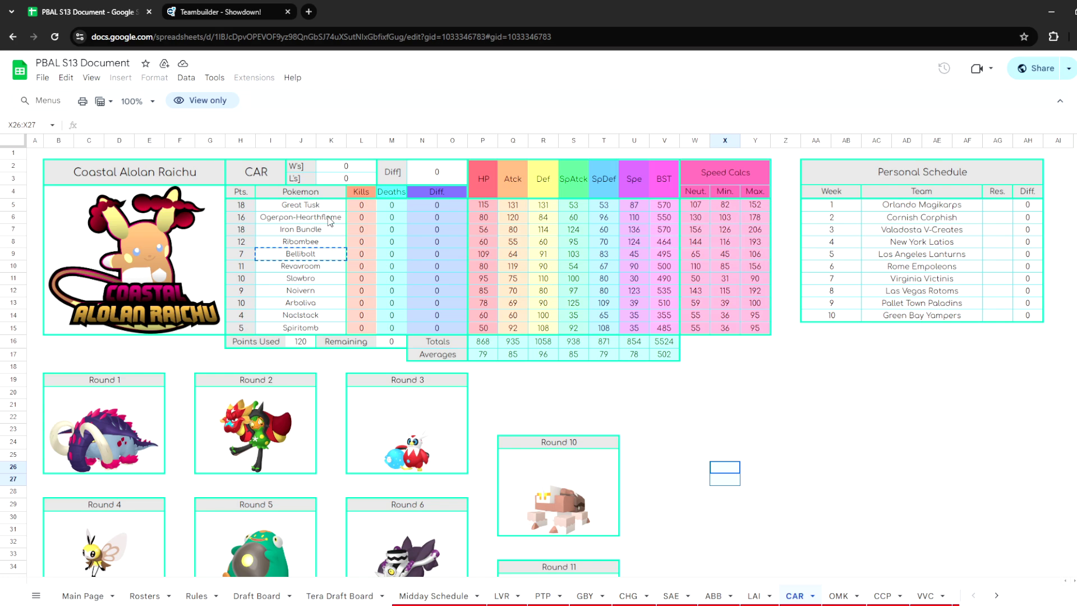
click(327, 268)
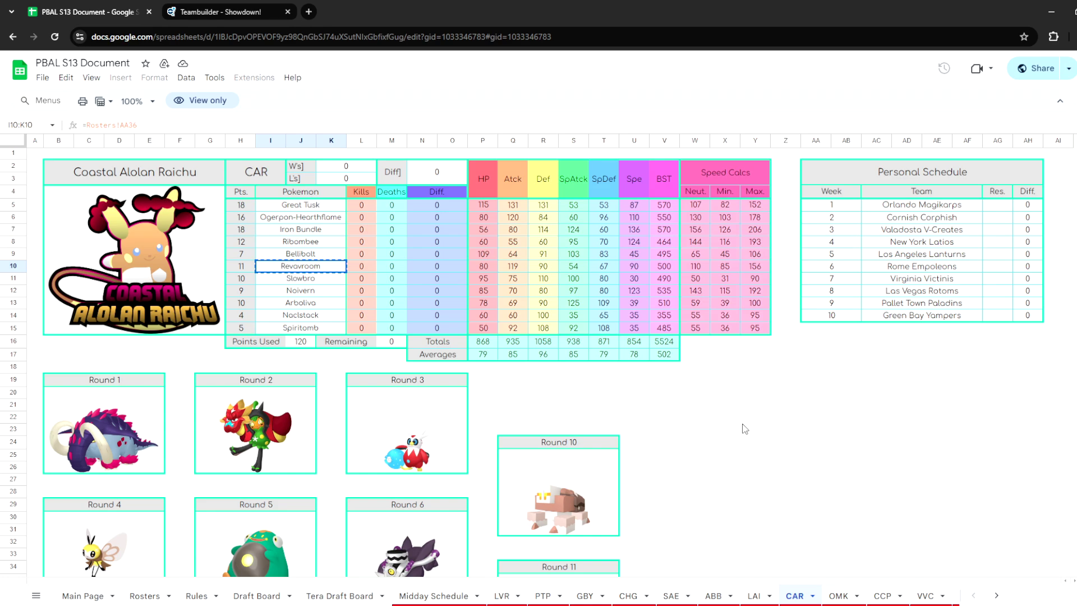
click(239, 12)
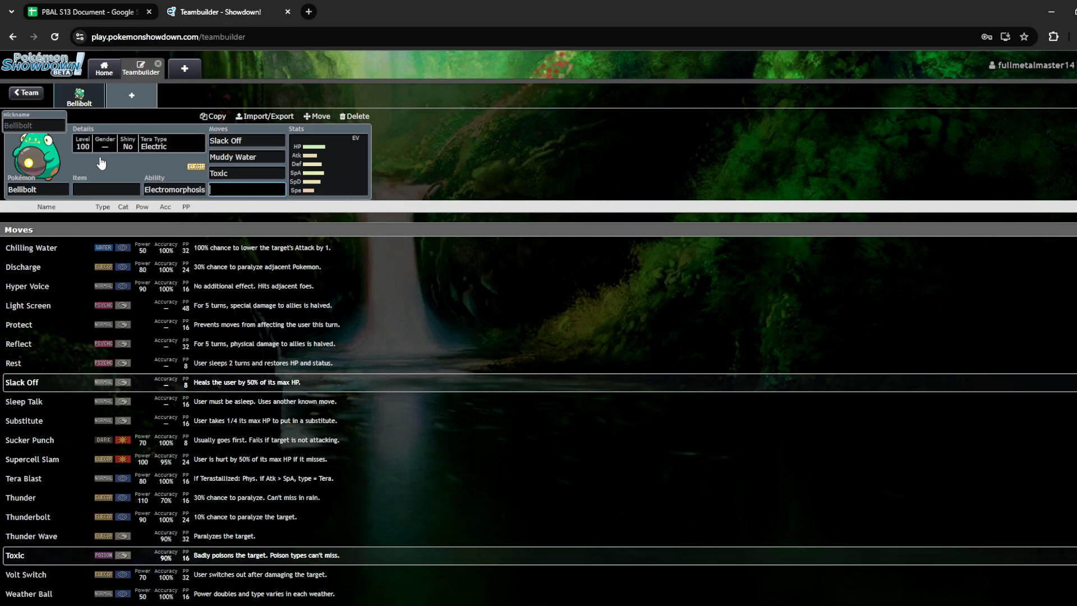
click(68, 186)
text(revav)
click(176, 236)
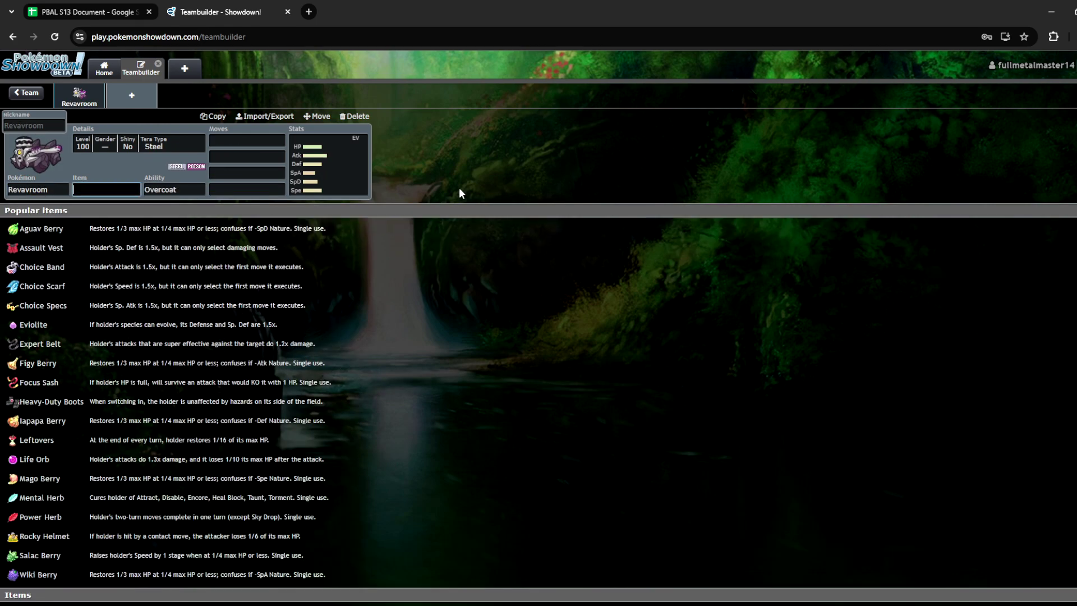
Review Revavroom's ability options and moves, and set its ability to Filter.
click(174, 189)
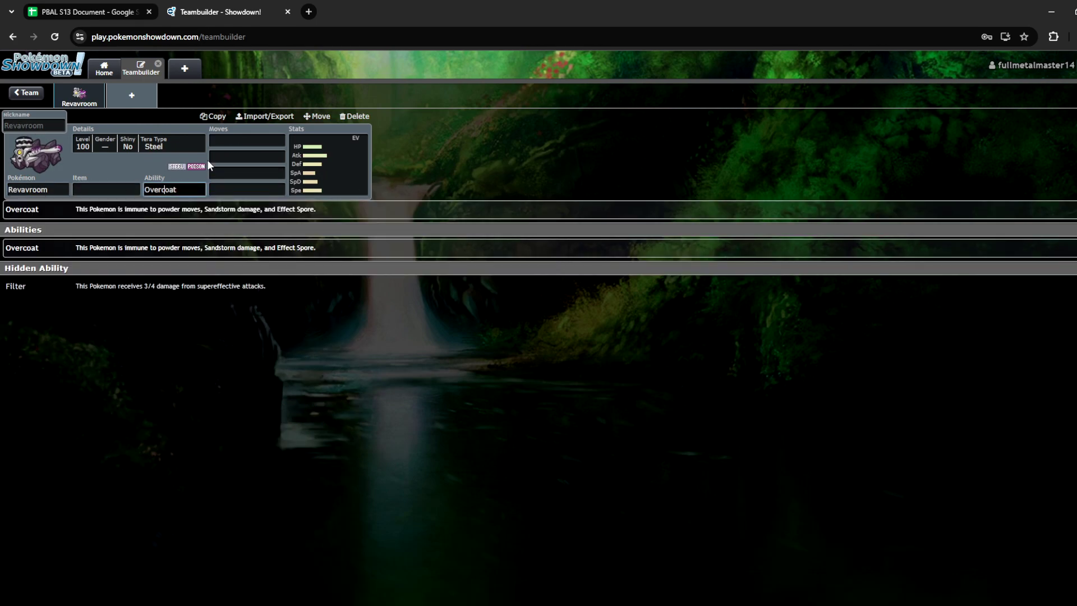
click(265, 138)
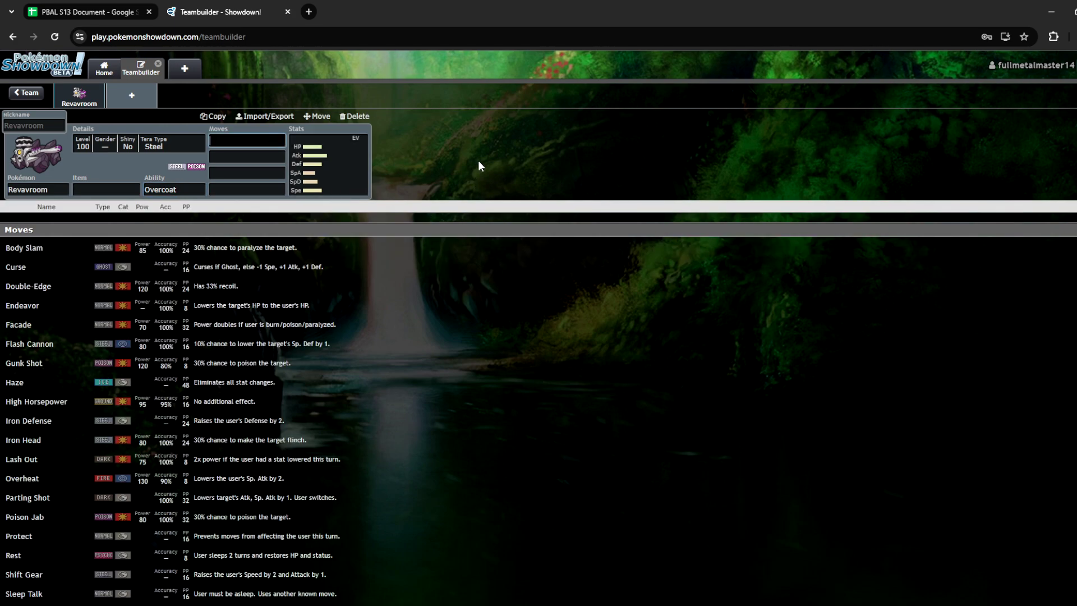
click(177, 191)
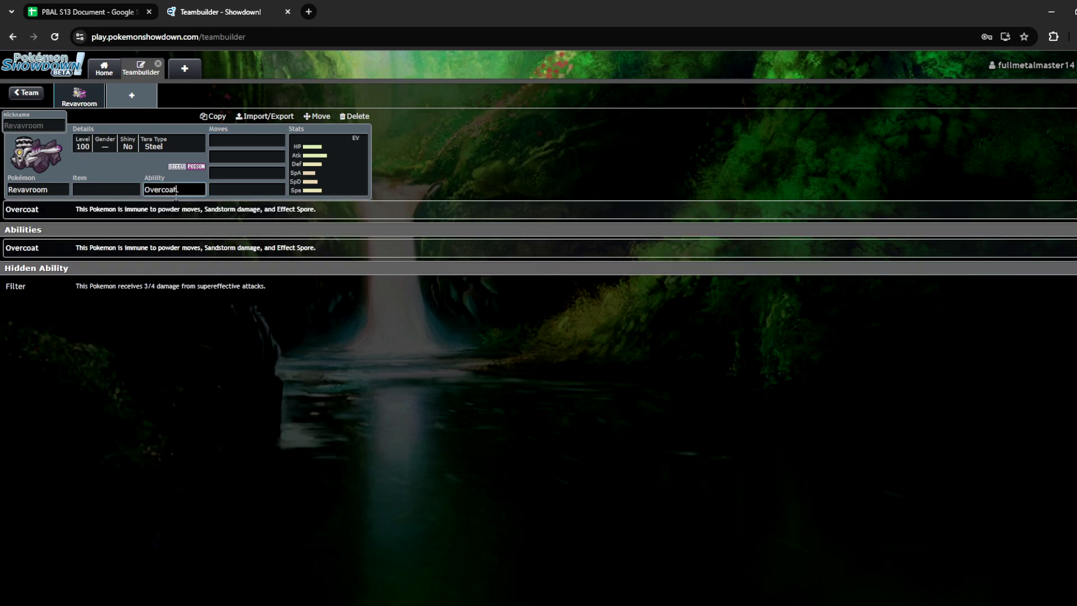
click(157, 288)
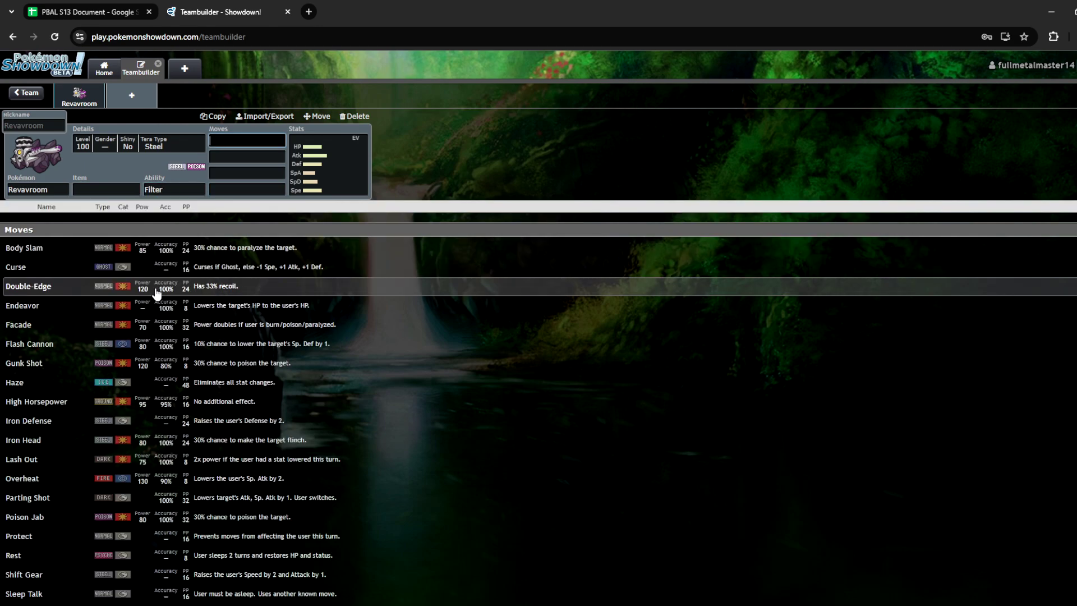
Add Shift Gear and Haze as Revavroom's first two moves and check its base stats.
click(317, 169)
click(231, 141)
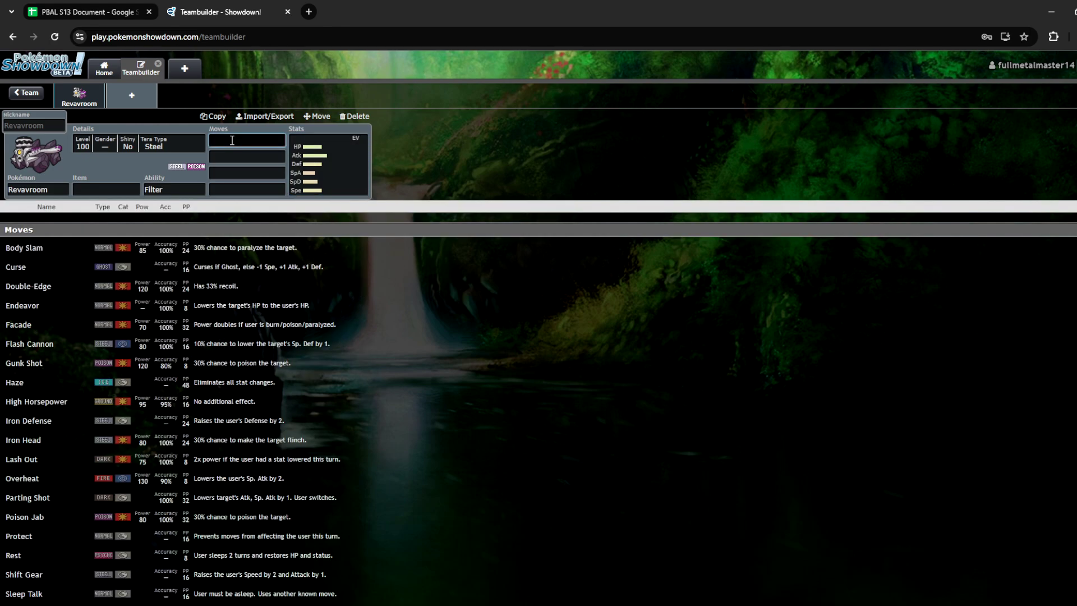
click(305, 151)
click(246, 141)
text(sh)
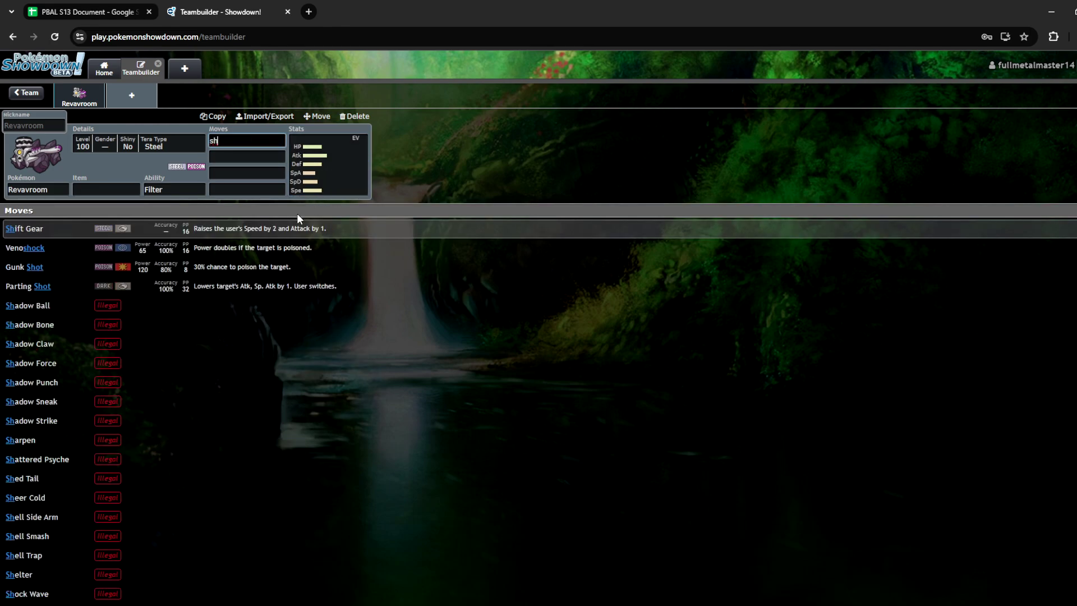
click(306, 228)
click(345, 178)
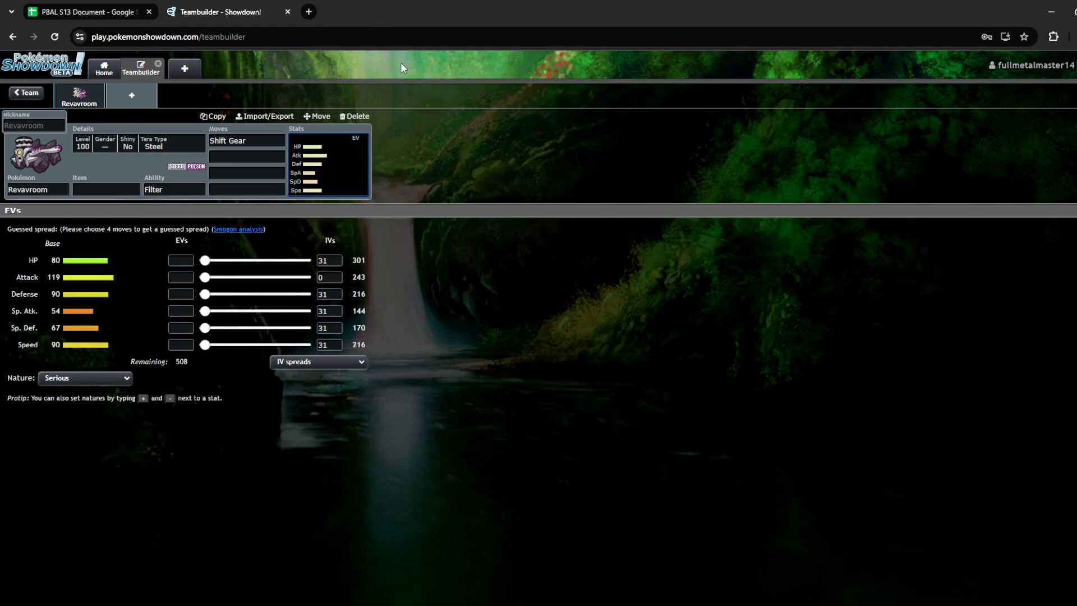
click(234, 190)
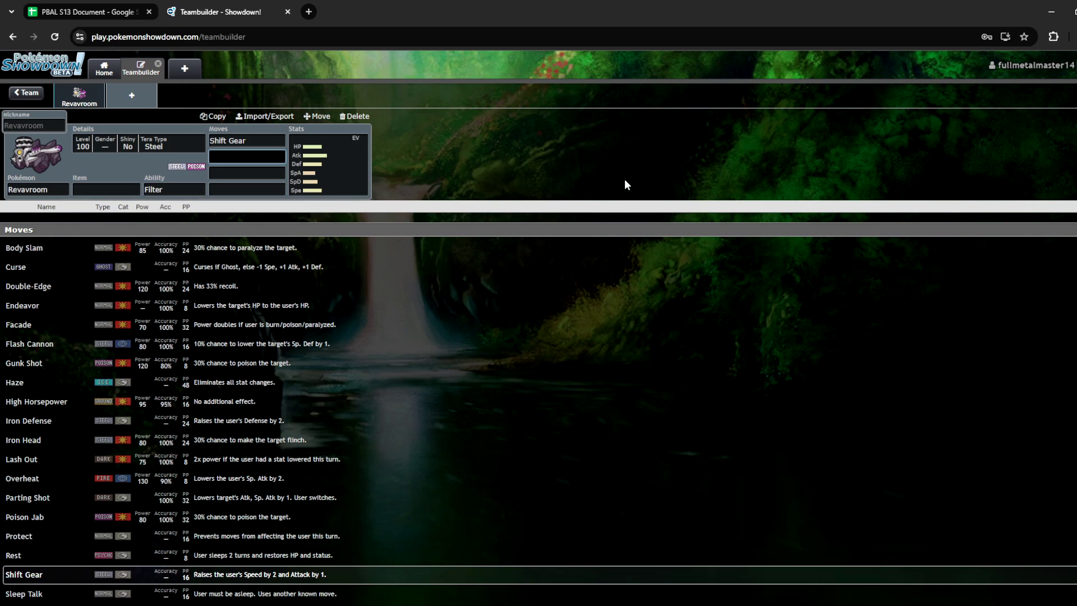
click(323, 384)
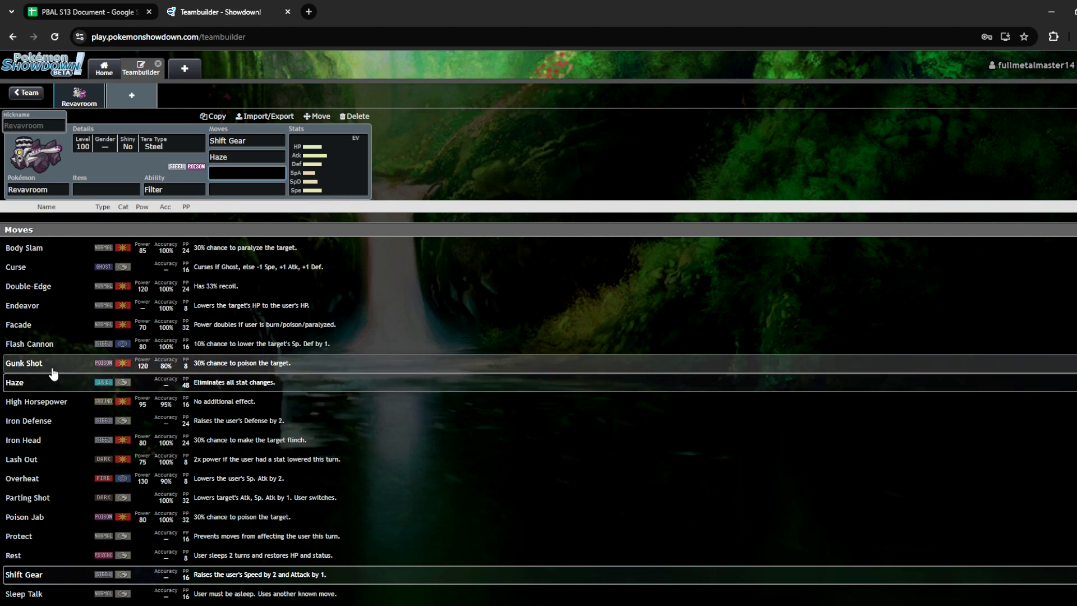
Look through Revavroom's full move list, including the usually useless moves, for its third move.
scroll(154, 446, down, 2)
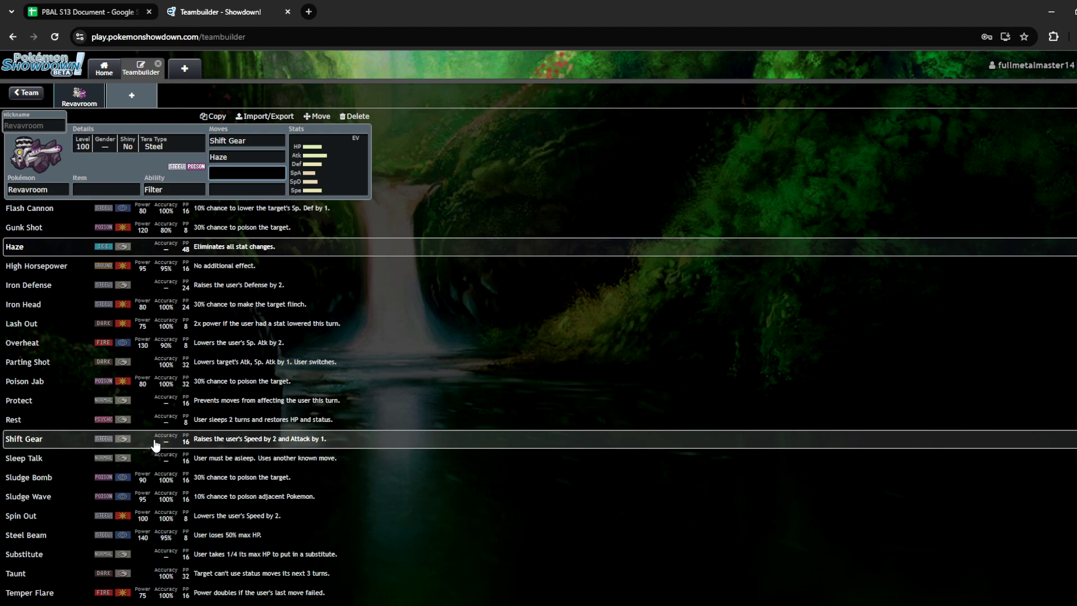
scroll(155, 446, down, 2)
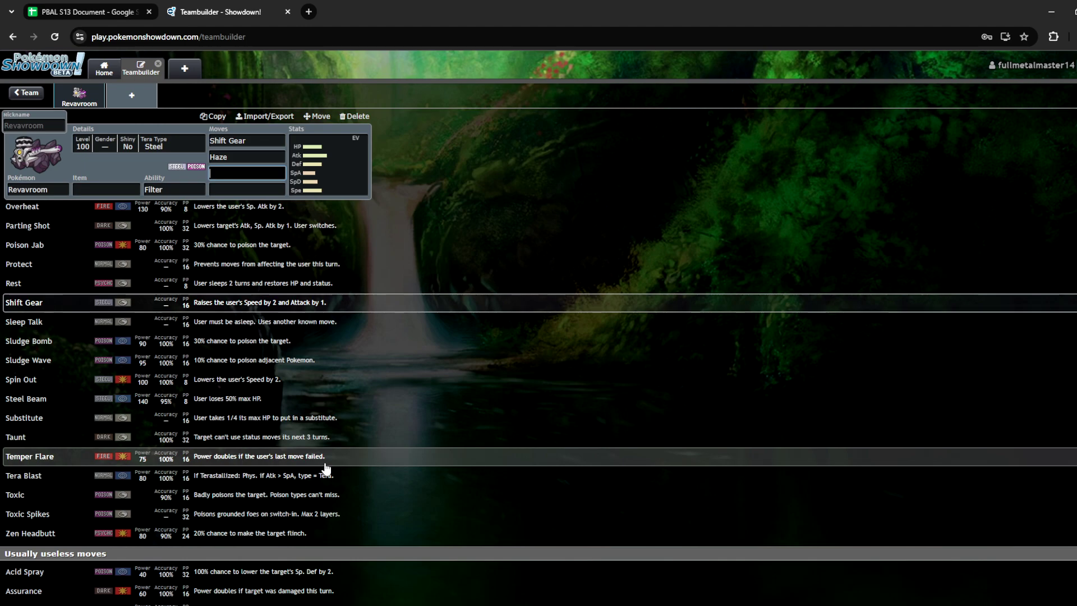
scroll(329, 468, down, 9)
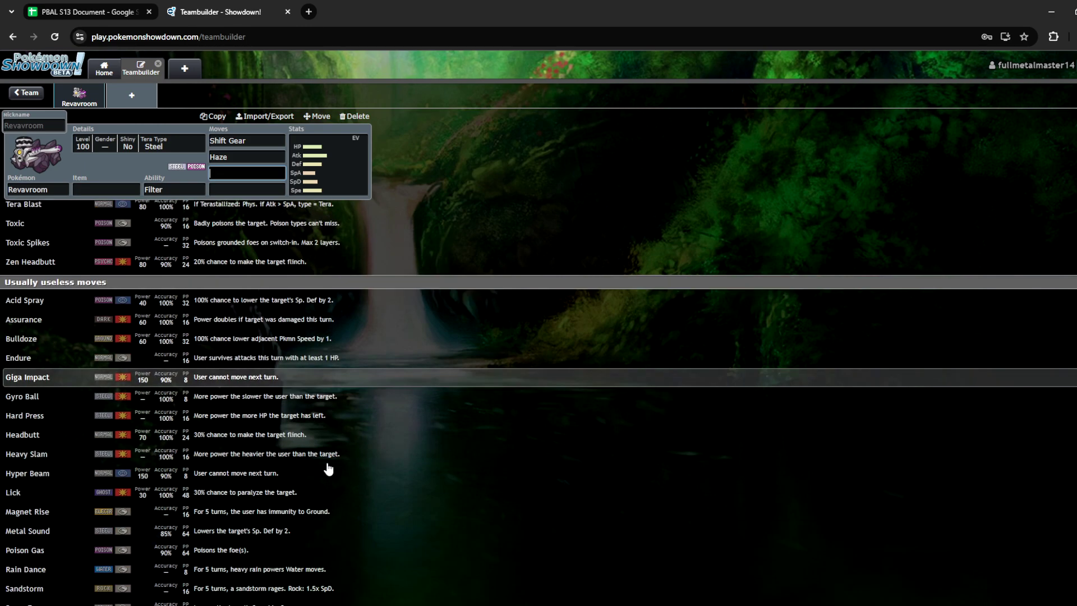
scroll(329, 468, up, 5)
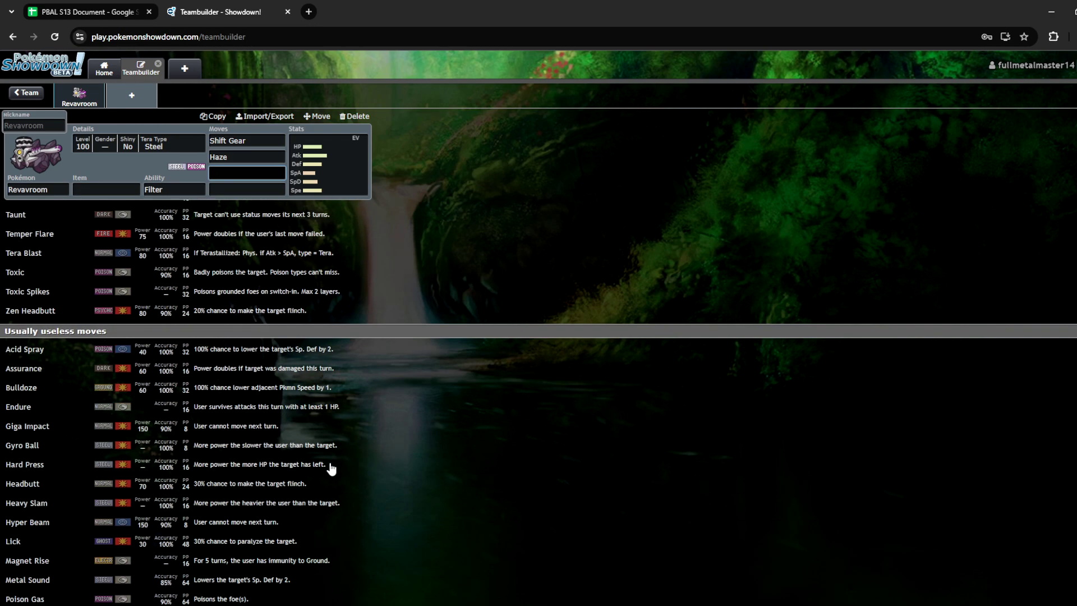
scroll(330, 469, up, 5)
scroll(331, 468, up, 4)
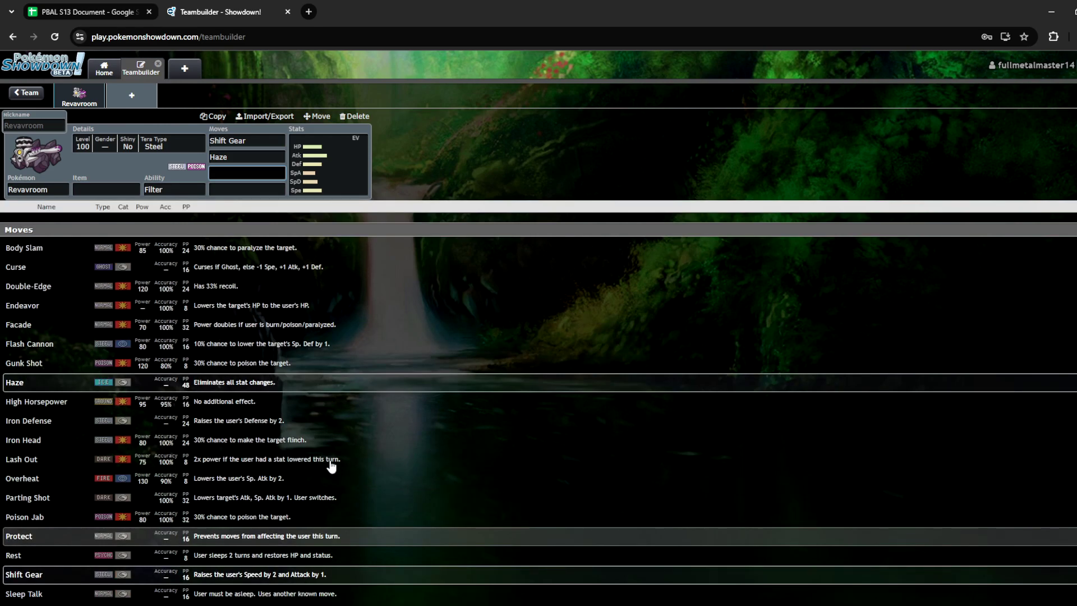
Search Revavroom's third-move options for "fire" and clear the search.
text(fire)
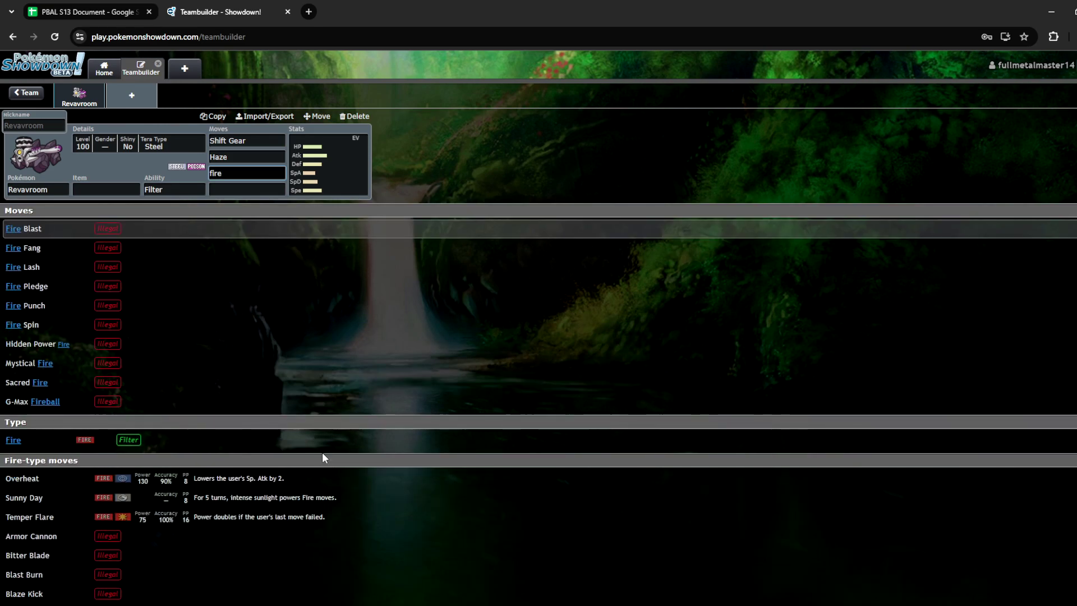
key(BackSpace)
key(BackSpace)
key(BackSpace)
key(BackSpace)
Search Revavroom's third-move options for "rap" and clear the search.
text(ra)
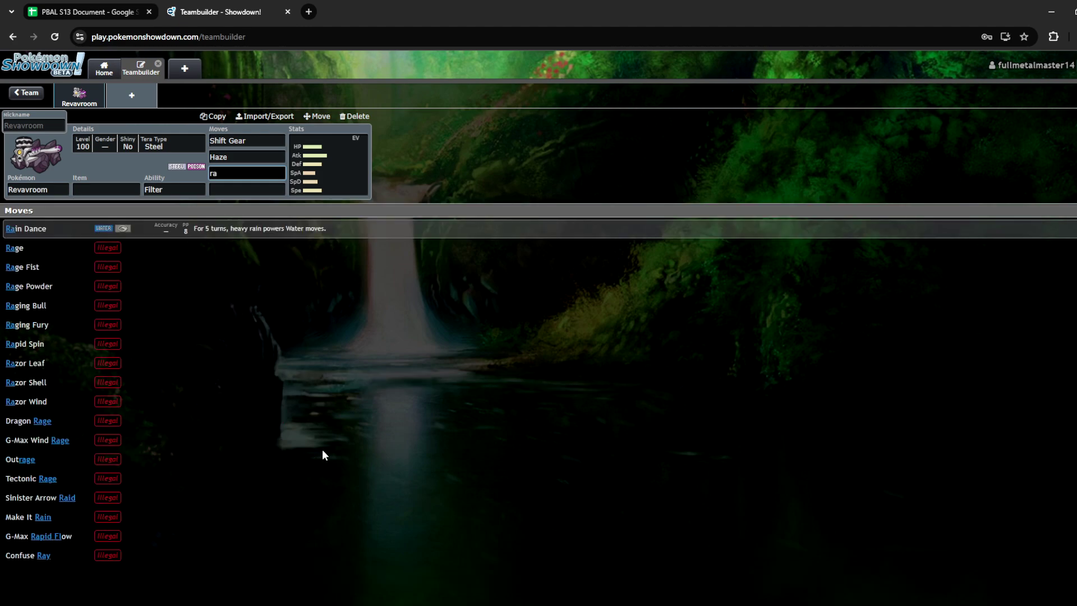
text(p)
key(BackSpace)
key(BackSpace)
key(BackSpace)
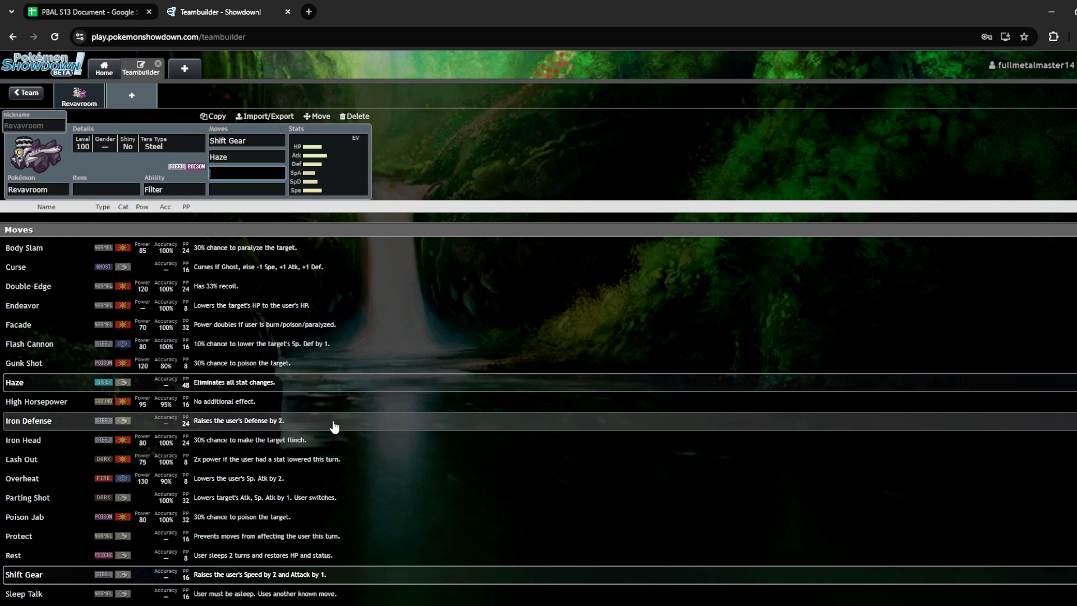
Read through Revavroom's remaining third-move options once more, covering both the main and the usually useless moves.
scroll(333, 427, down, 5)
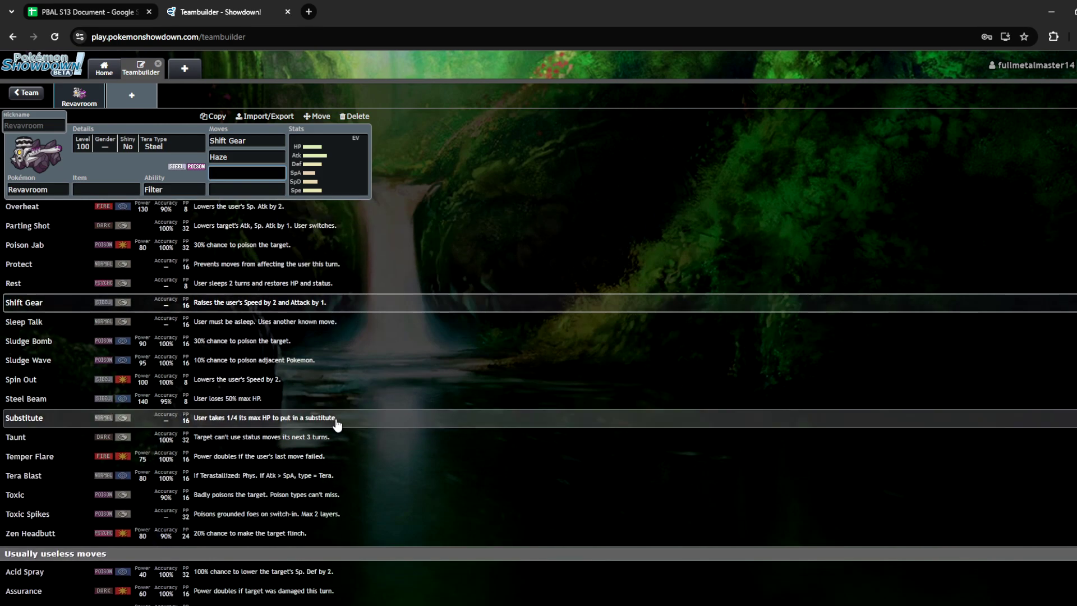
scroll(337, 425, down, 5)
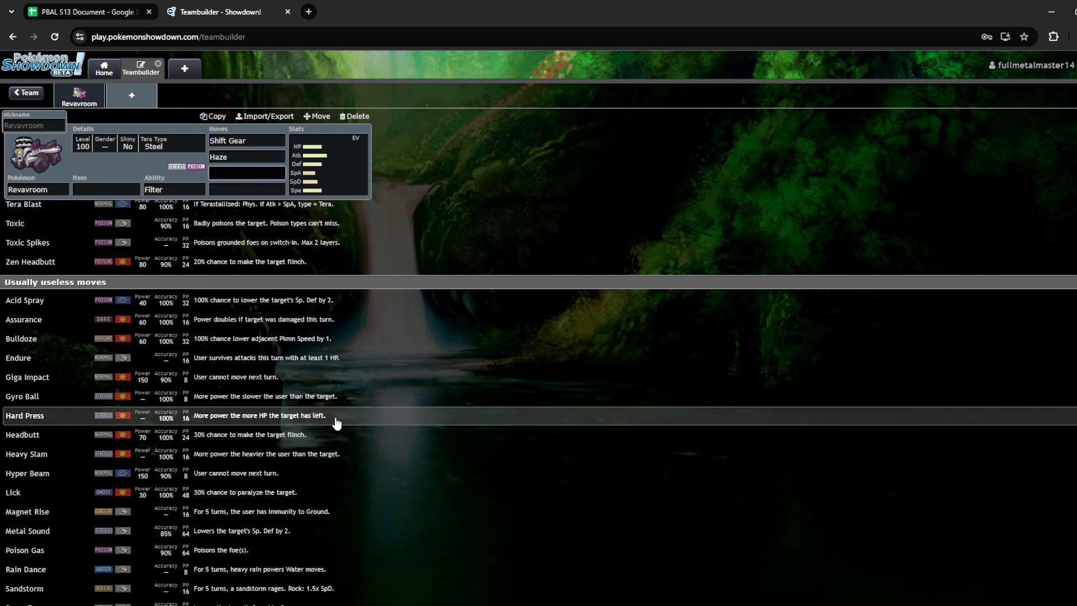
scroll(336, 425, down, 2)
scroll(335, 422, down, 2)
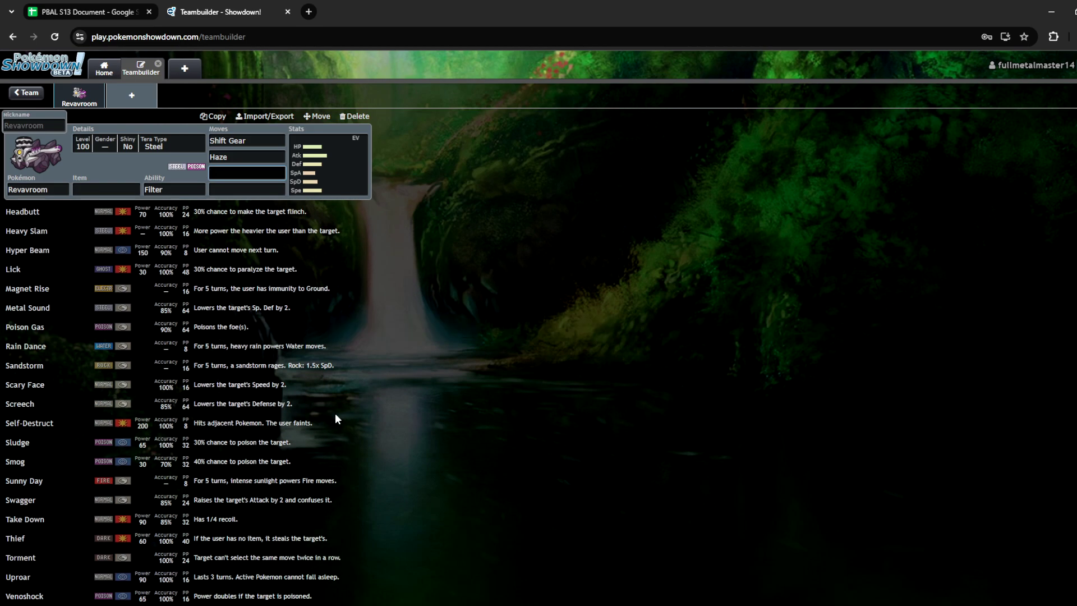
scroll(337, 420, up, 8)
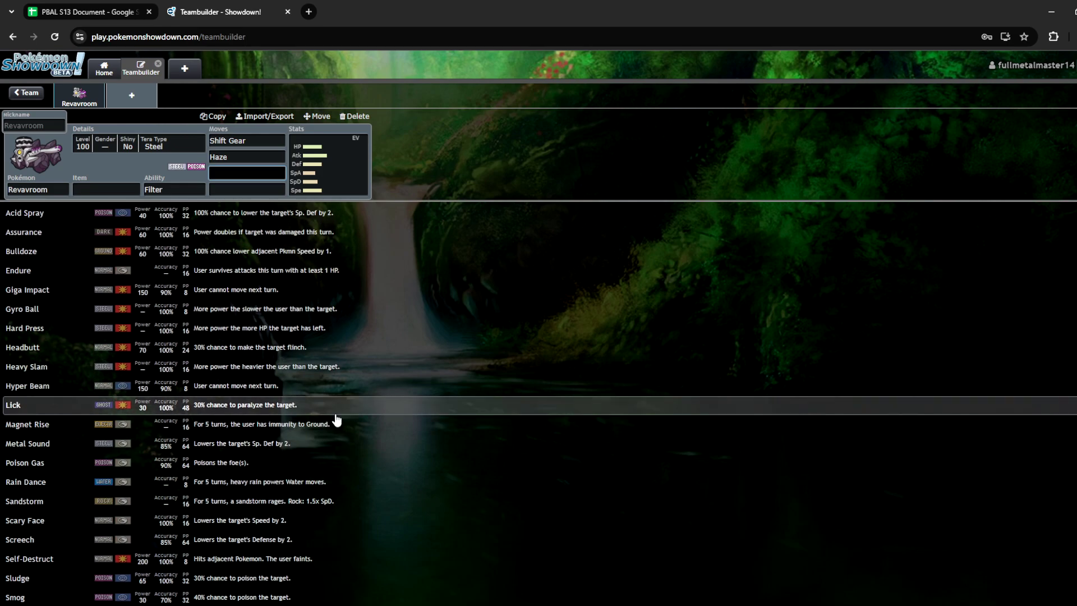
scroll(337, 420, up, 5)
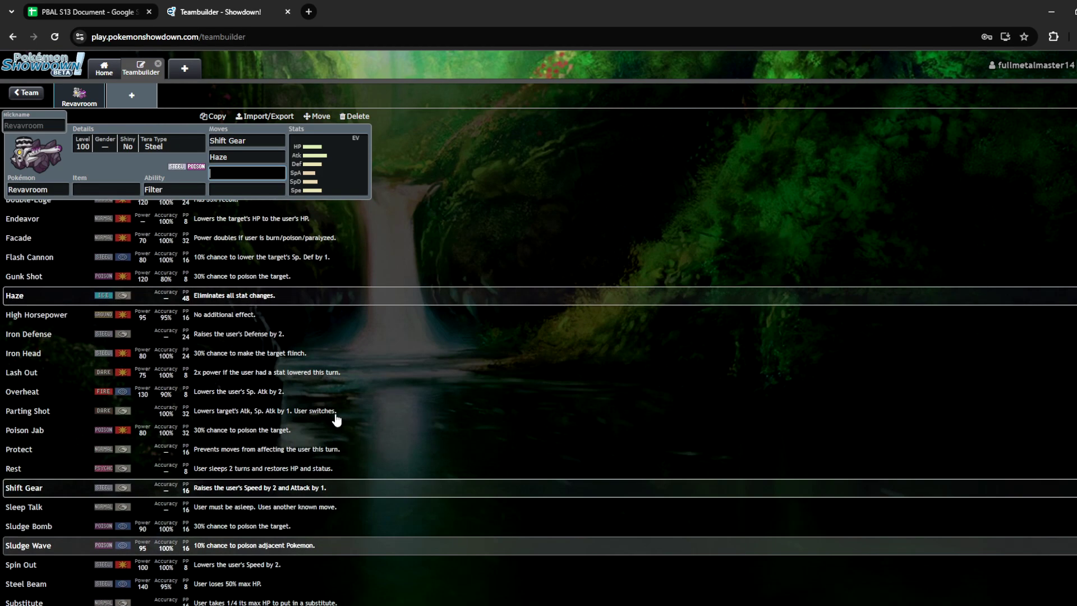
scroll(336, 419, up, 2)
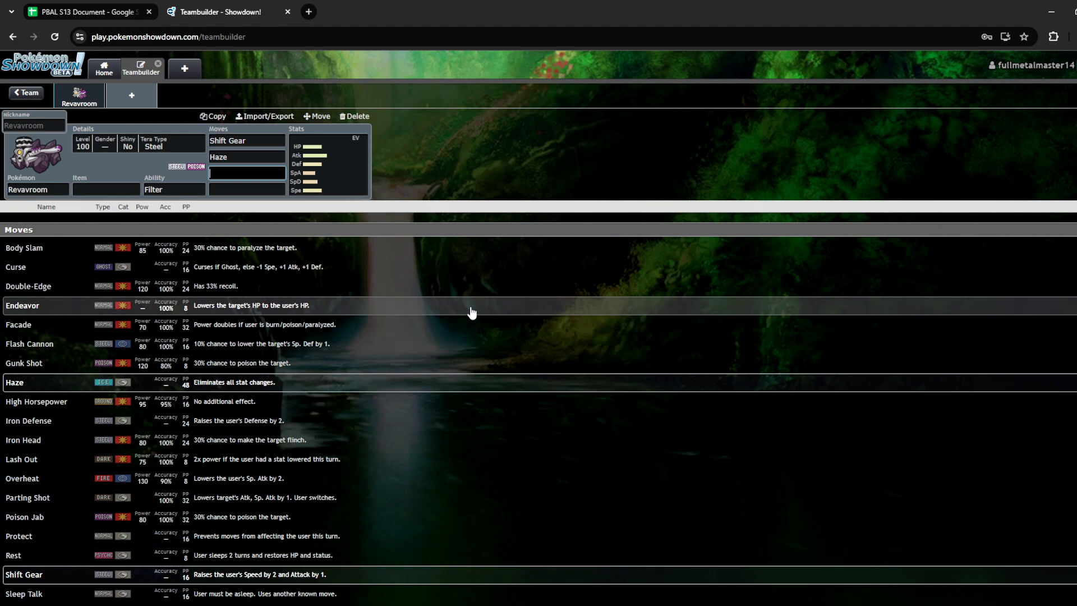
Copy Slowbro from the Coastal Alolan Raichu roster in the spreadsheet and replace Revavroom with it in the Teambuilder.
key(ctrl+Tab)
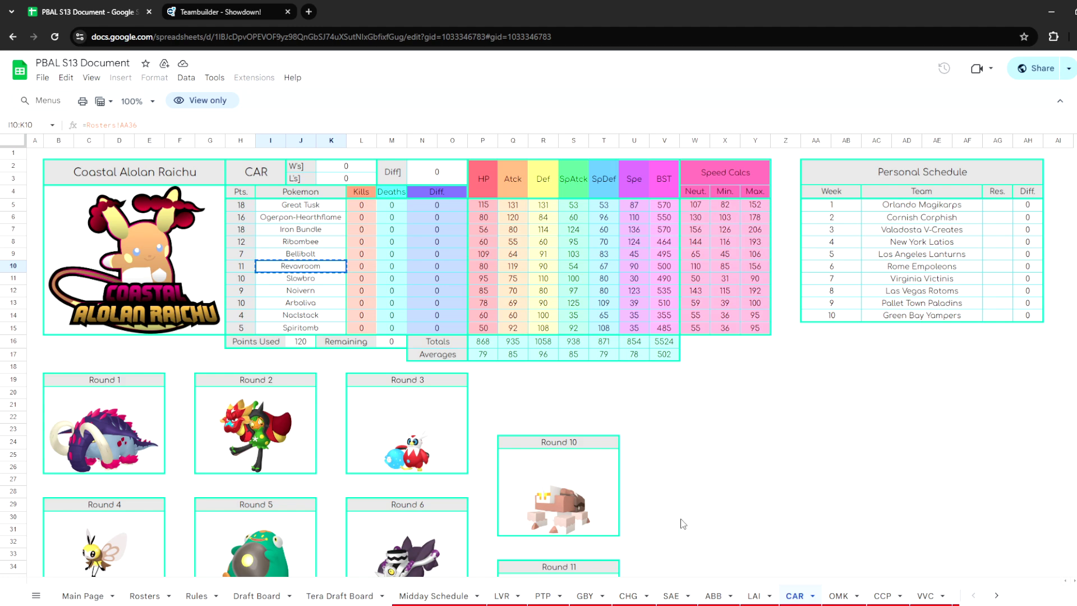
click(301, 280)
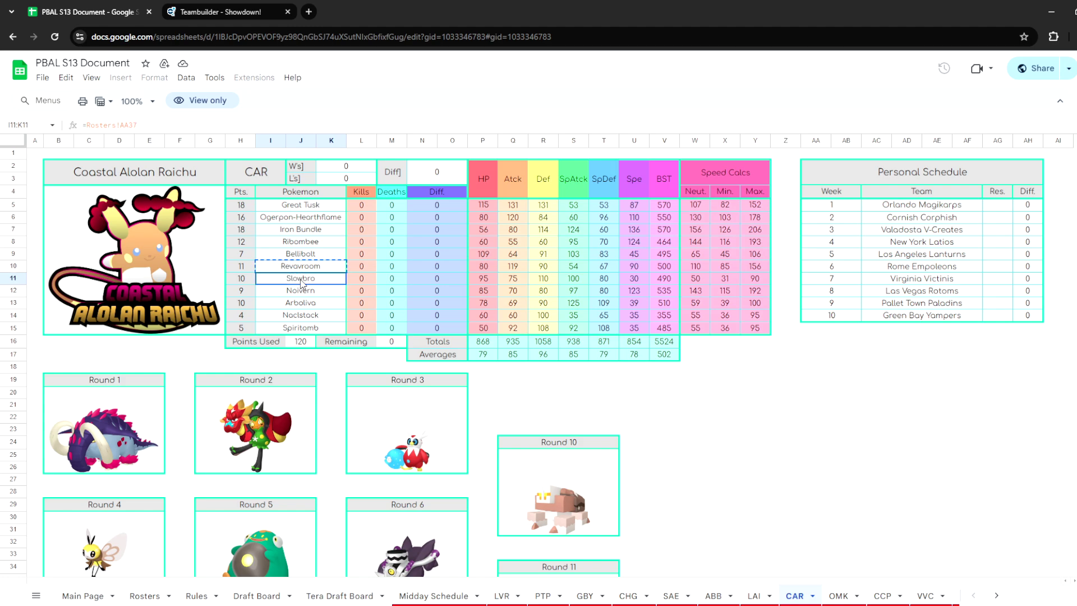
key(ctrl+c)
click(261, 10)
click(59, 190)
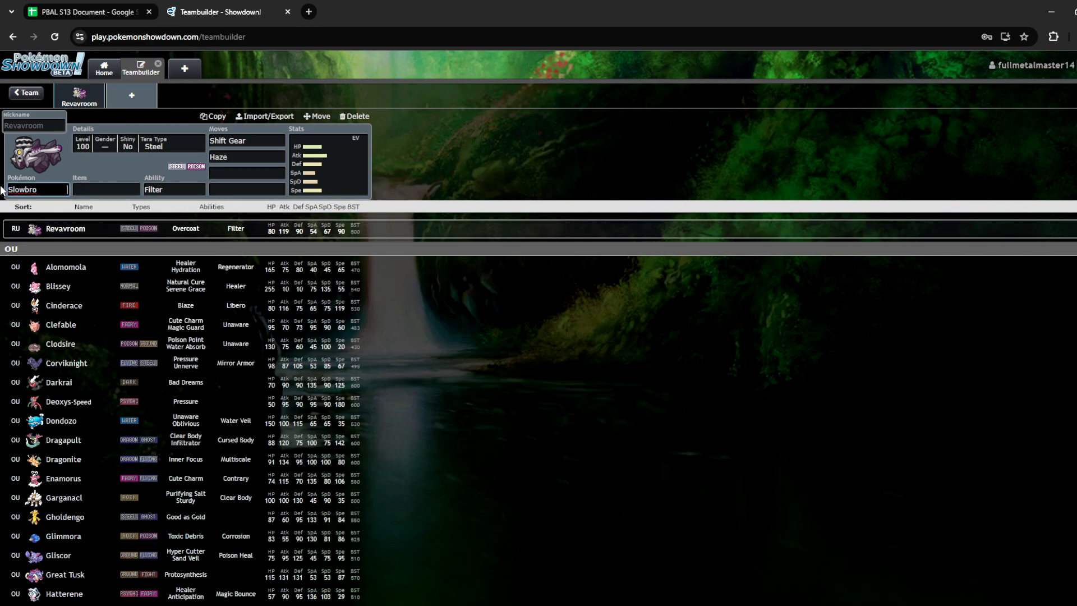
key(ctrl+v)
click(204, 234)
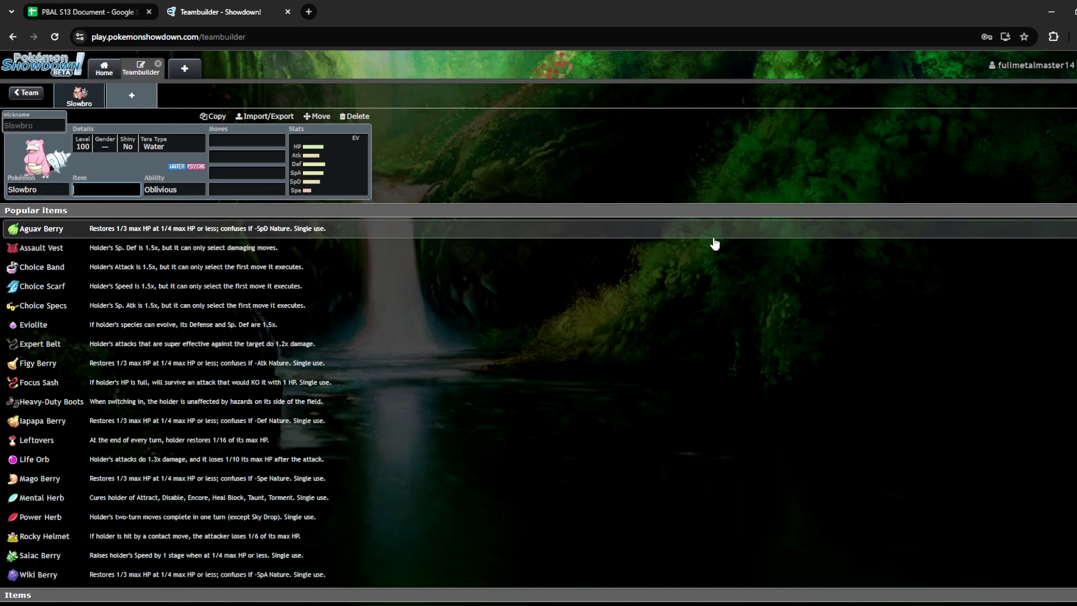
Switch to the spreadsheet and examine the team's draft picks by round.
click(84, 12)
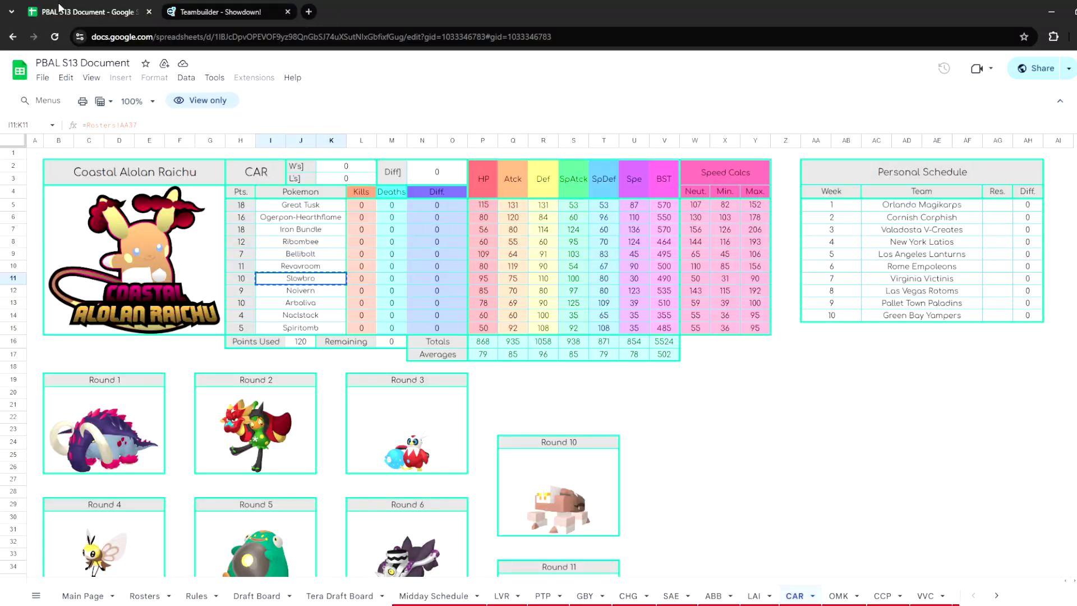
click(447, 439)
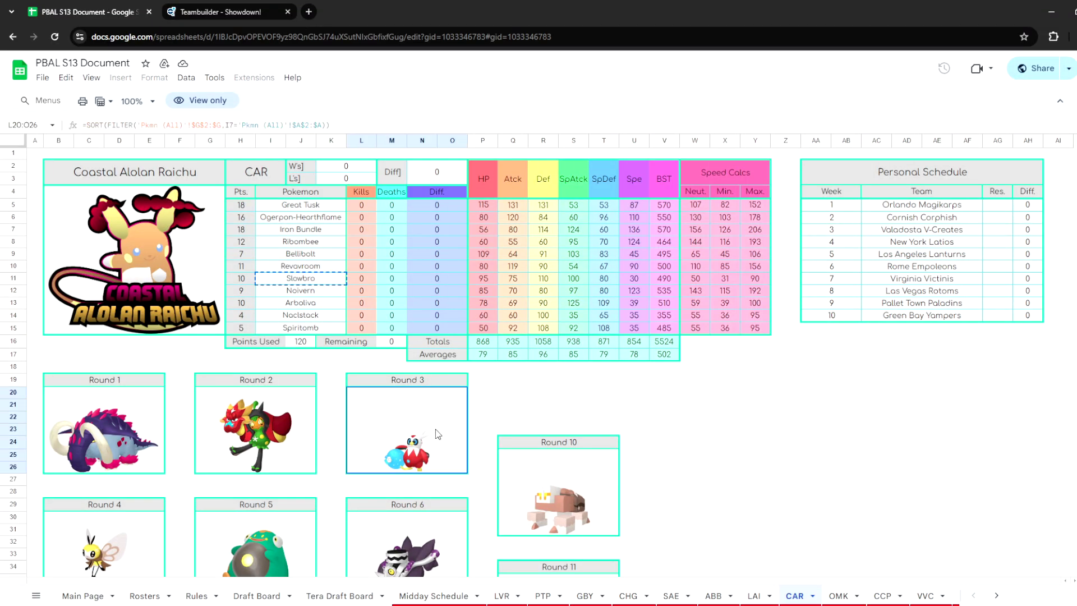
scroll(283, 395, down, 3)
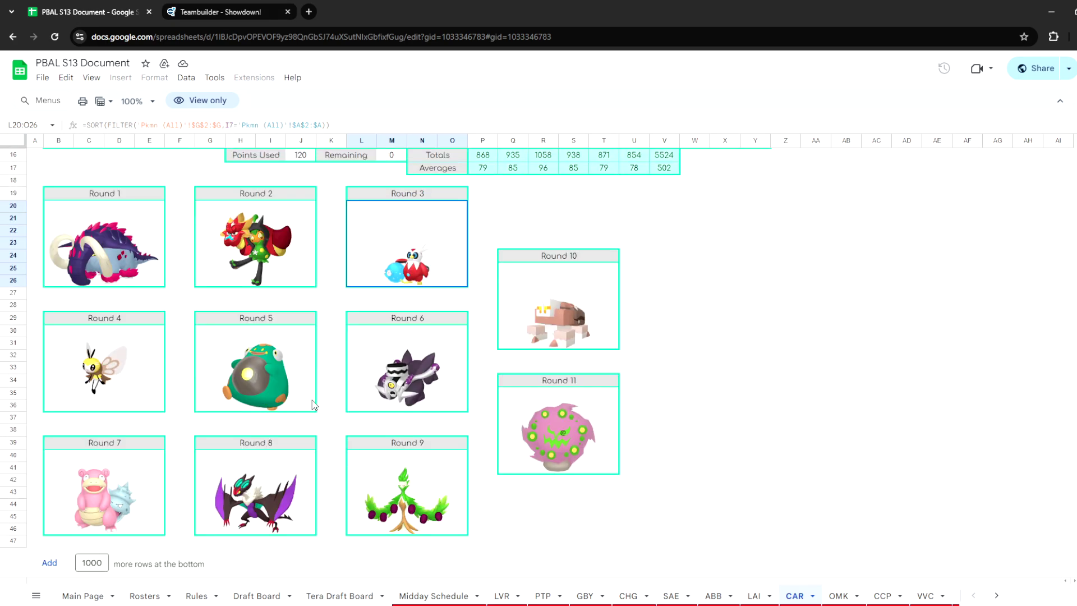
Set Slowbro's ability to Regenerator in the Teambuilder and view its base stats.
click(205, 12)
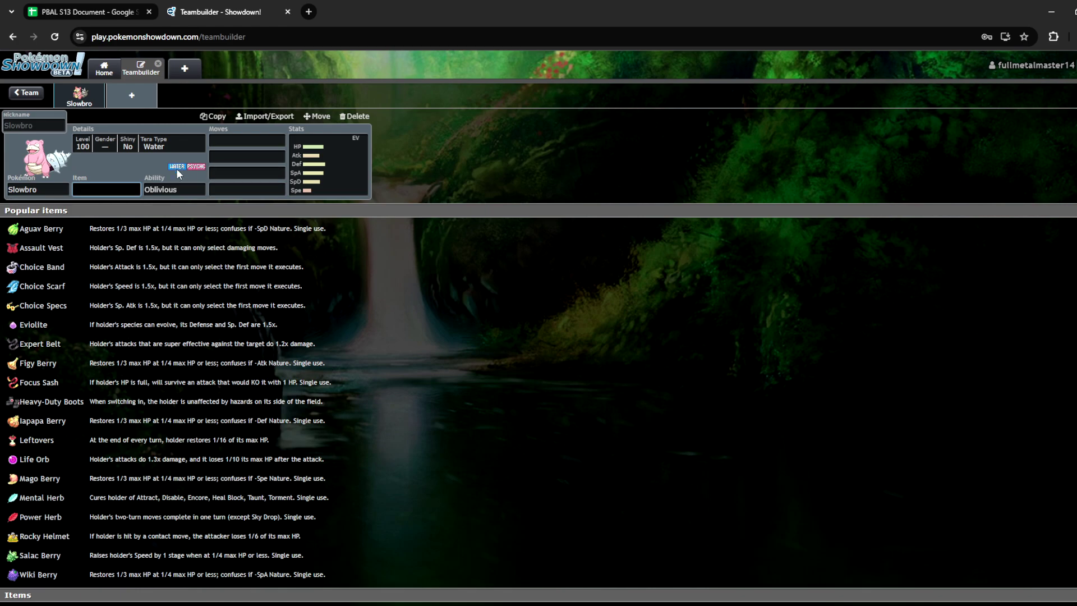
click(174, 189)
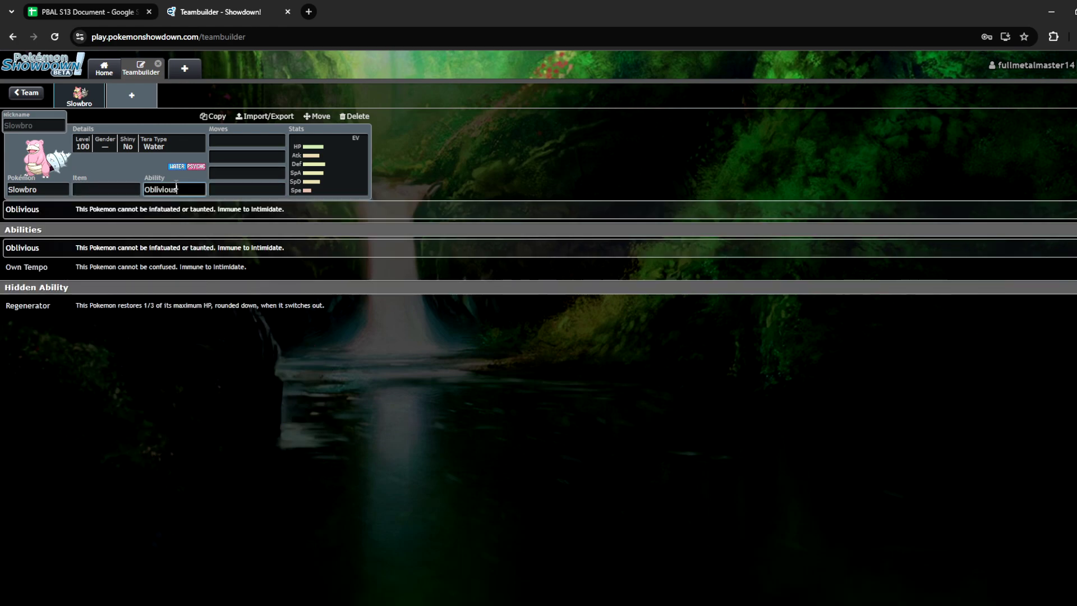
click(124, 303)
click(130, 171)
click(246, 156)
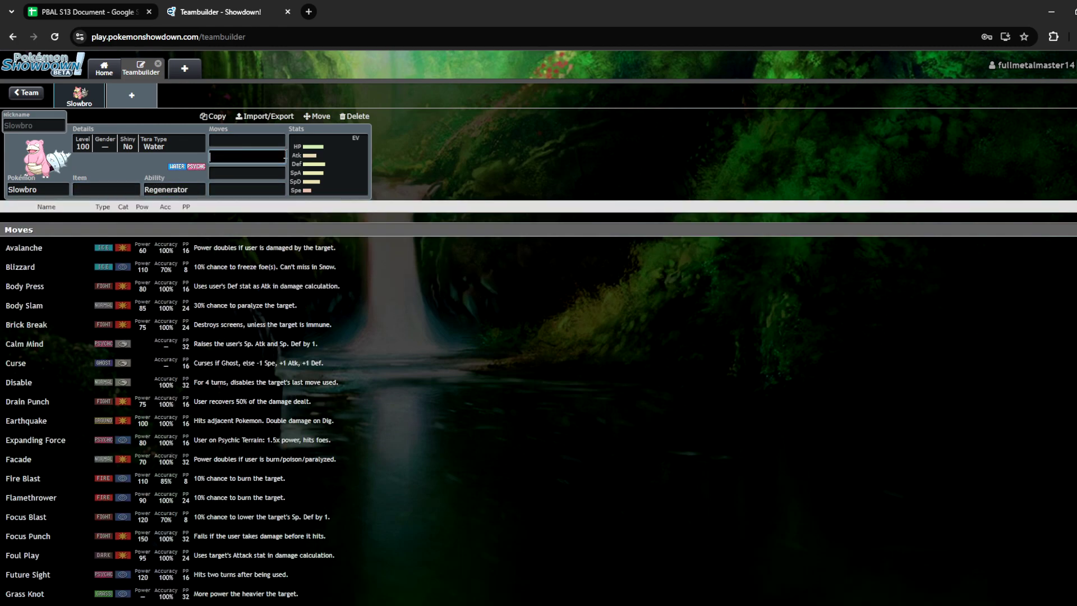
click(313, 175)
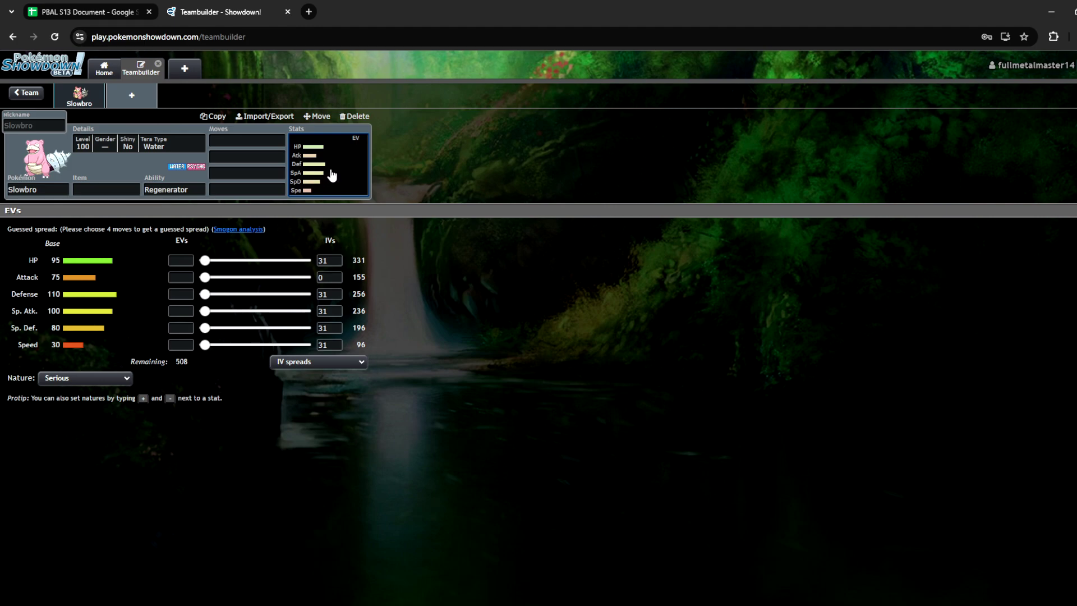
Search the spreadsheet's Draft Board for "slow" and select the Slowking entry in the 14-point tier.
click(113, 14)
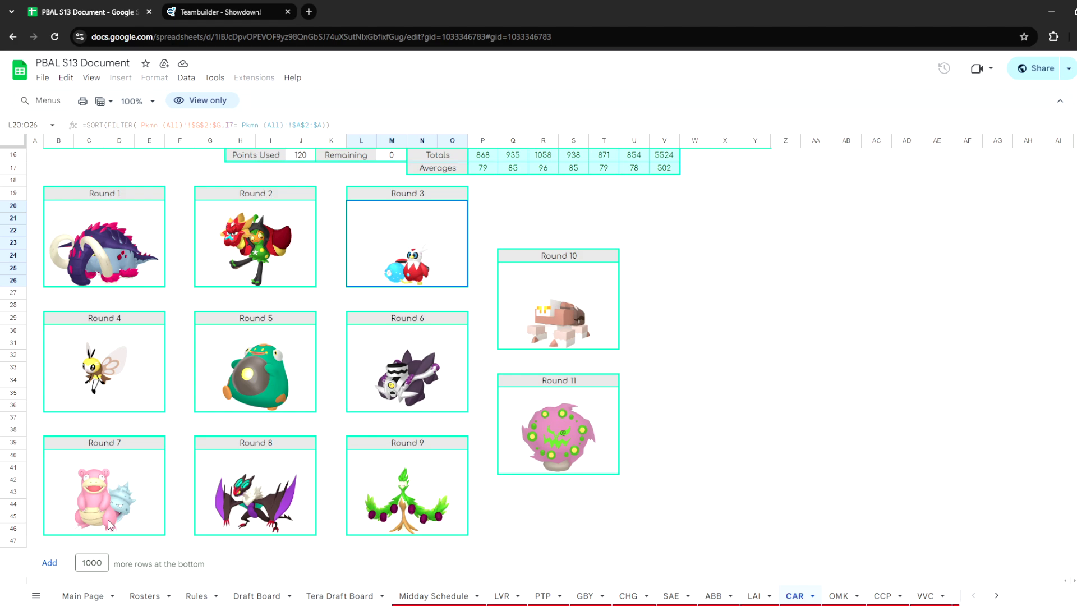
click(263, 596)
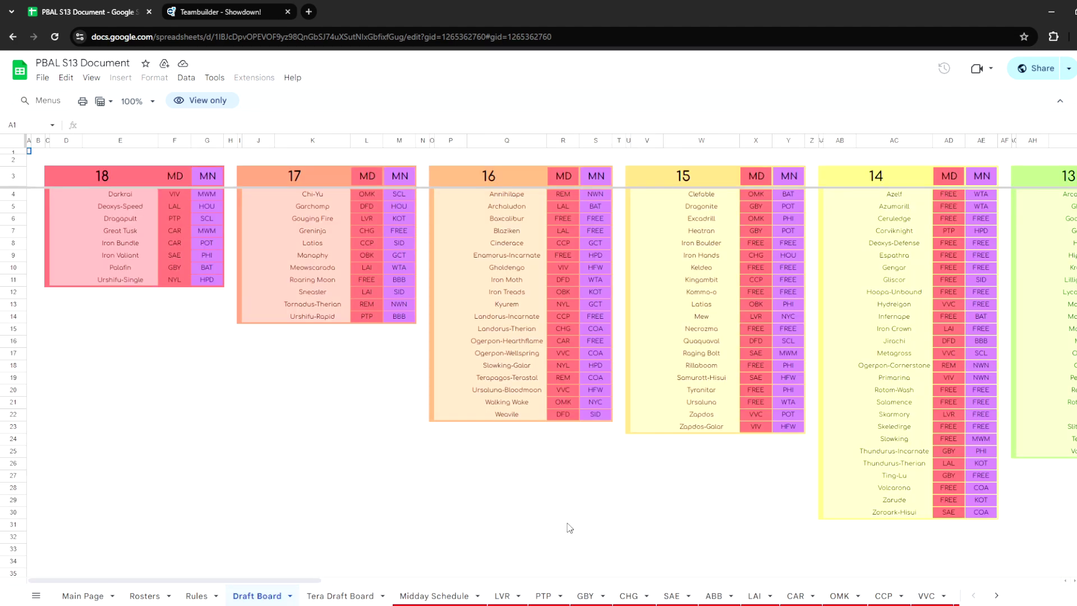
key(ctrl+f)
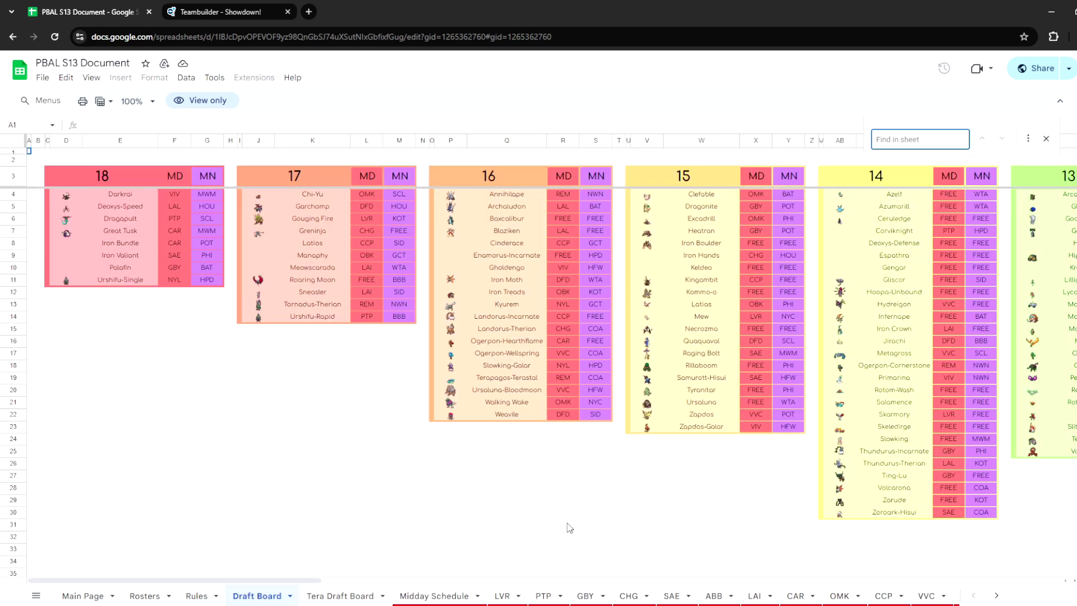
text(slow)
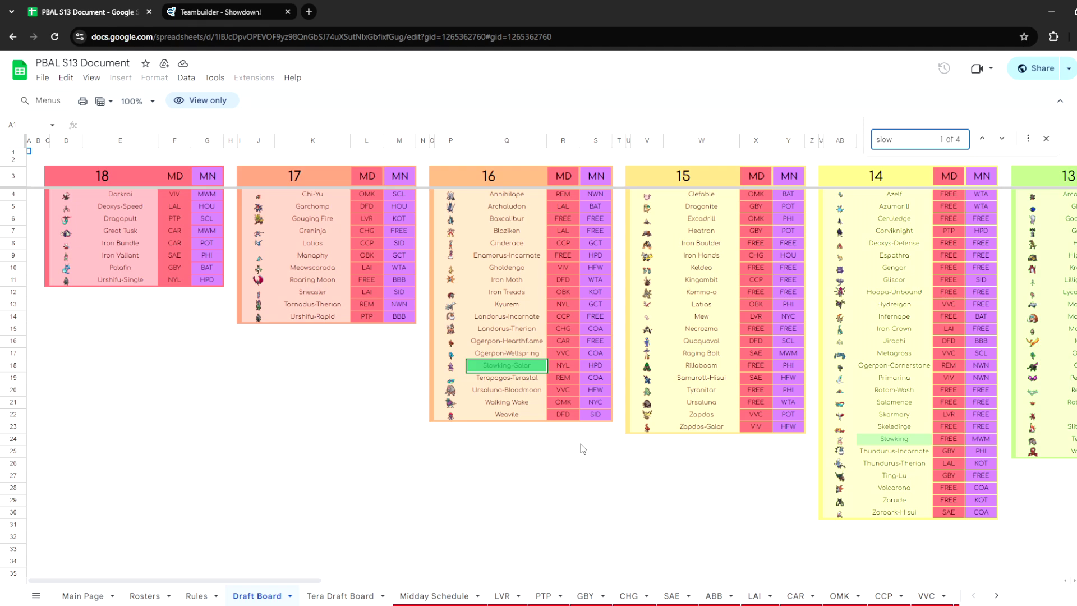
click(918, 443)
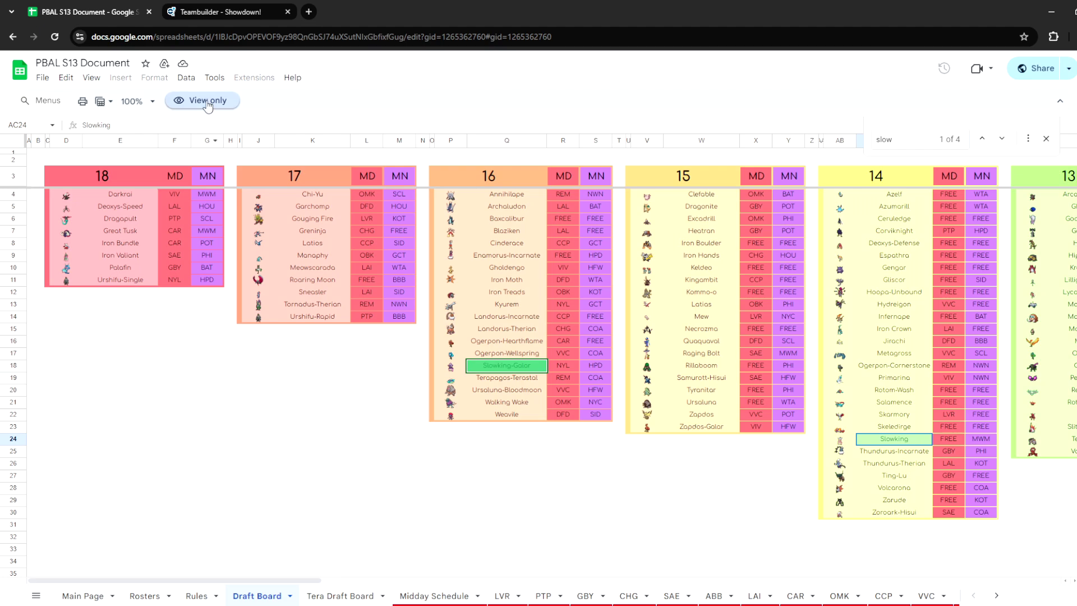
Check the Tera Draft Board for the entries matching "slow".
click(208, 8)
click(124, 6)
click(198, 595)
click(259, 598)
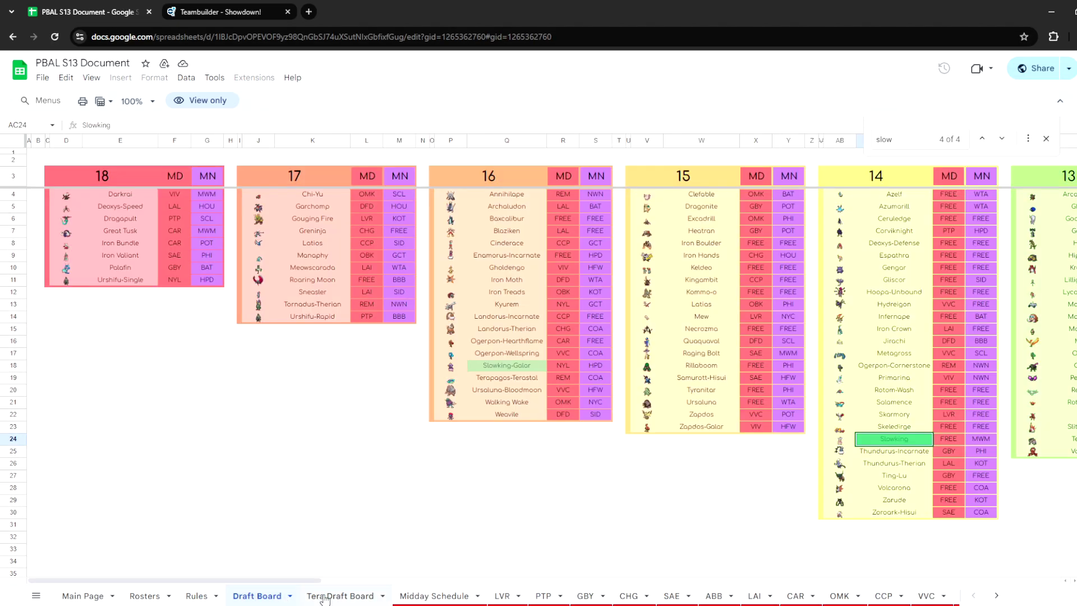
click(339, 596)
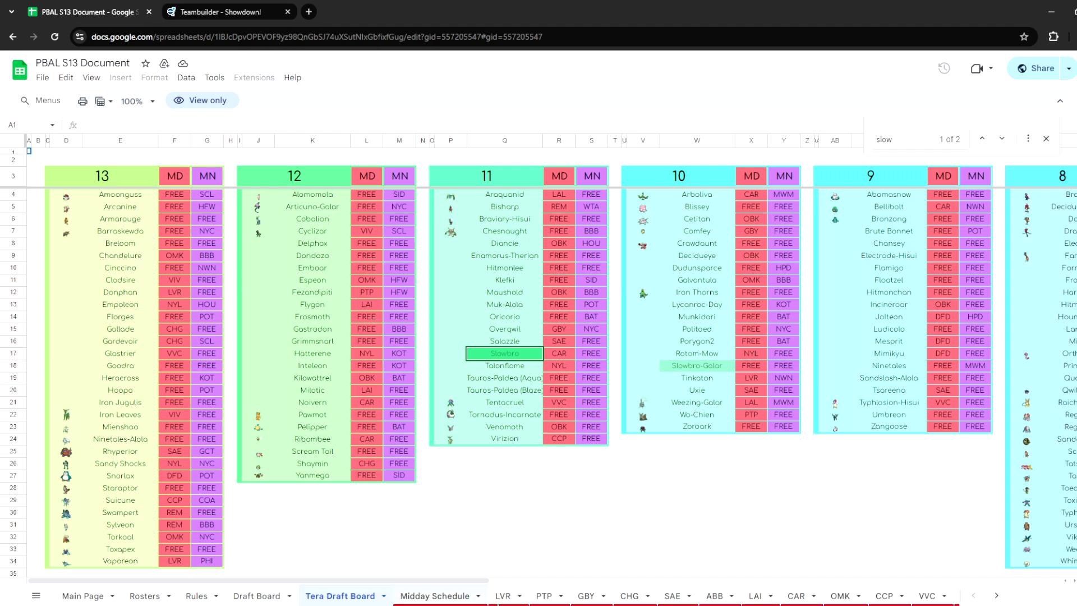
Return to the CAR team sheet and review its roster table and round-by-round picks.
click(794, 597)
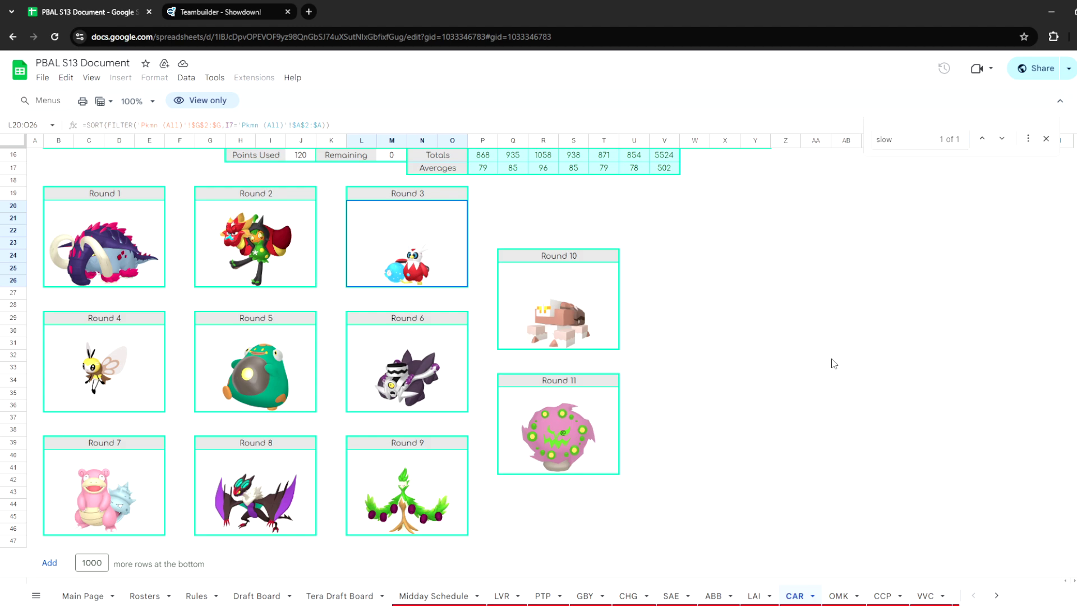
scroll(841, 392, up, 5)
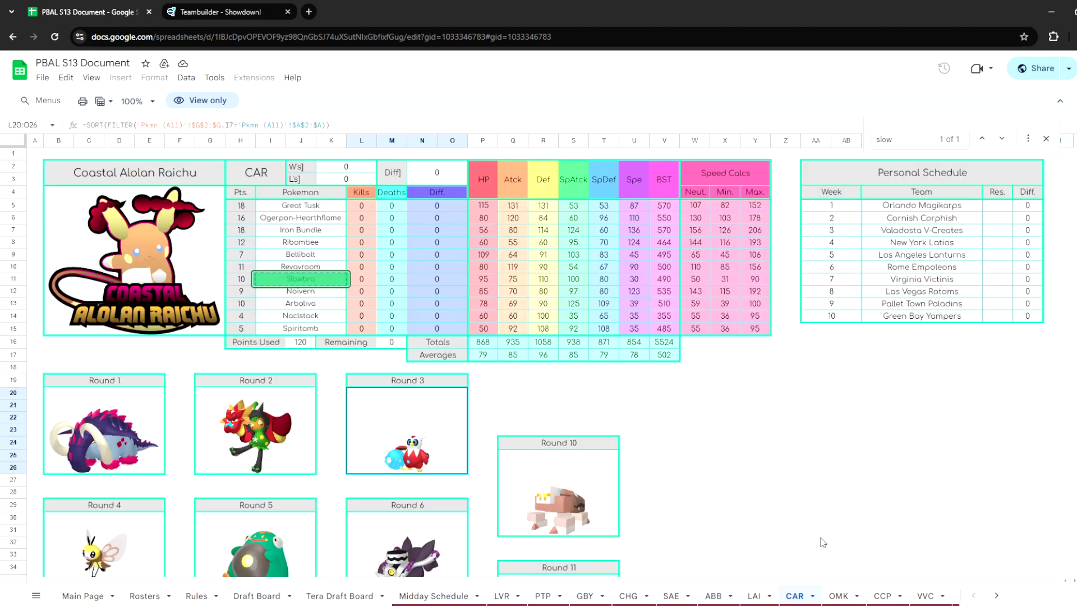
scroll(701, 494, down, 4)
click(558, 373)
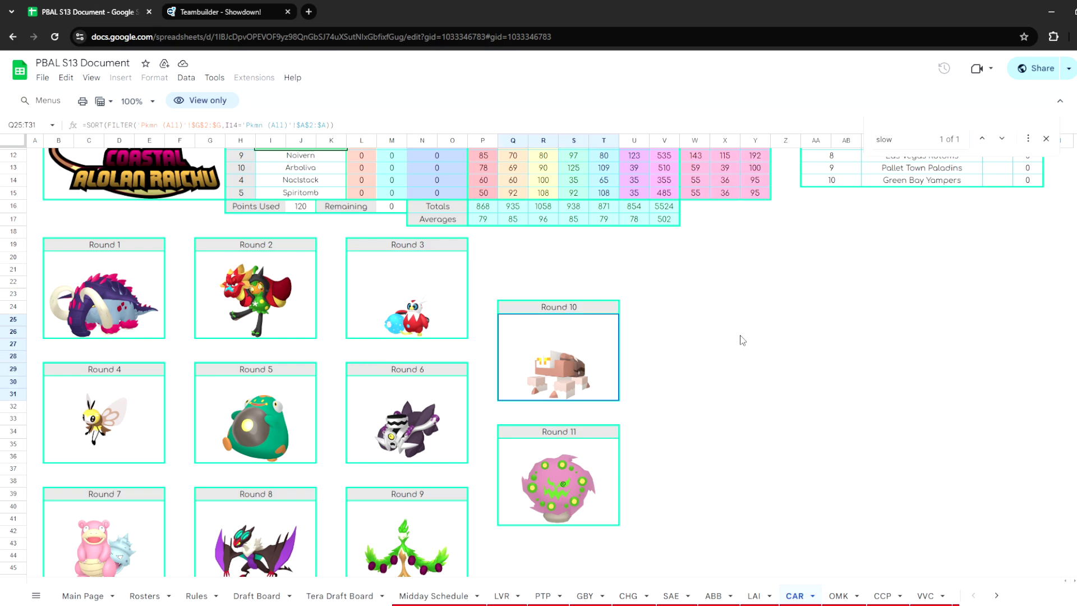
Go back to Slowbro in the Teambuilder and check its first-move options and base stats.
click(242, 9)
click(220, 138)
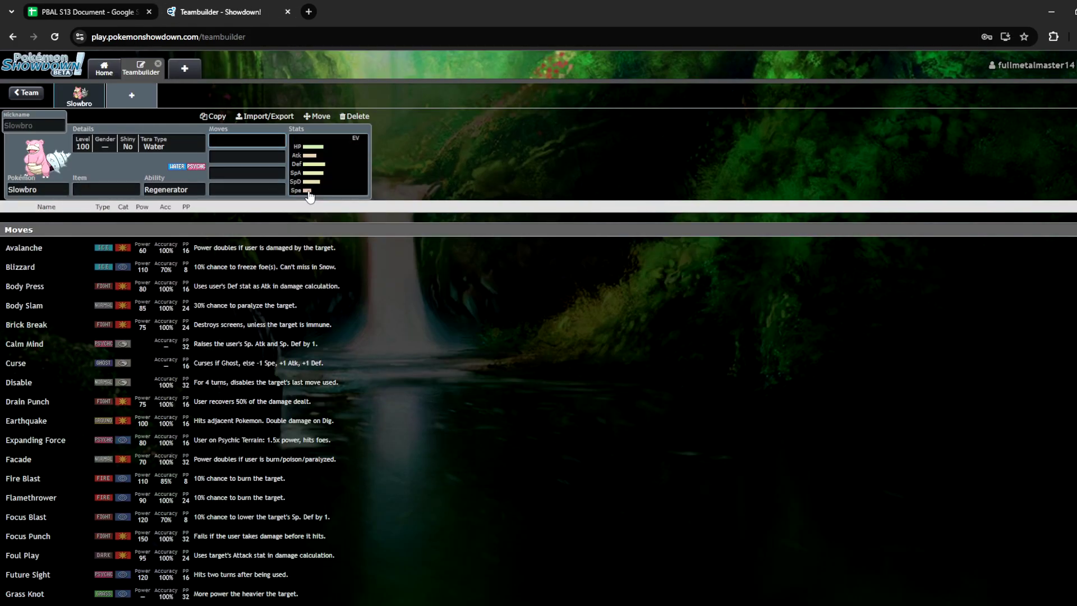
click(308, 195)
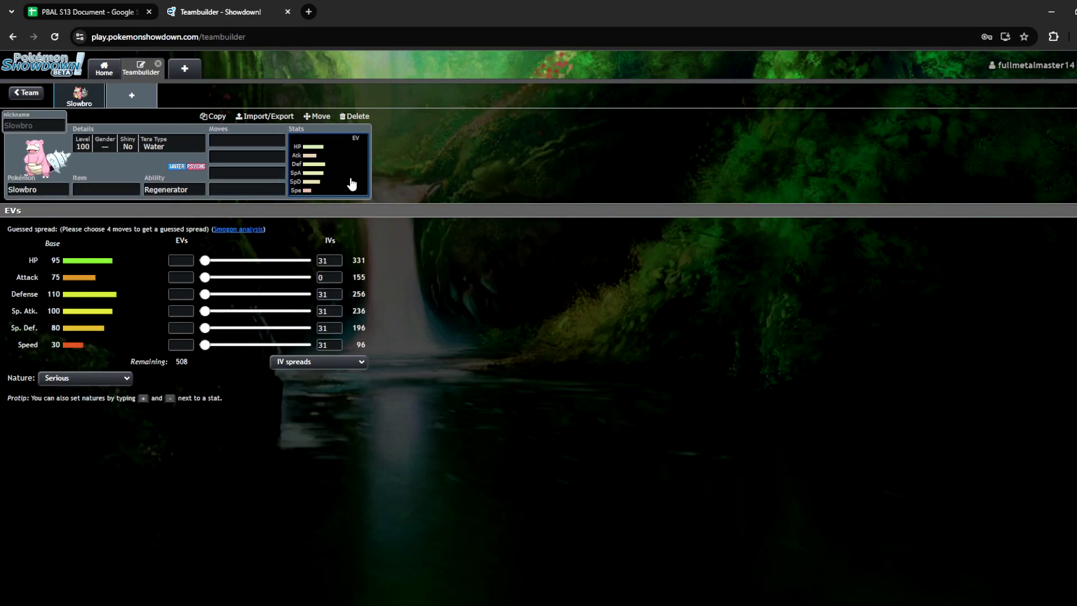
Copy Noivern from the CAR roster sheet, add it as a second Pokémon in the Teambuilder and view its base stats.
click(100, 12)
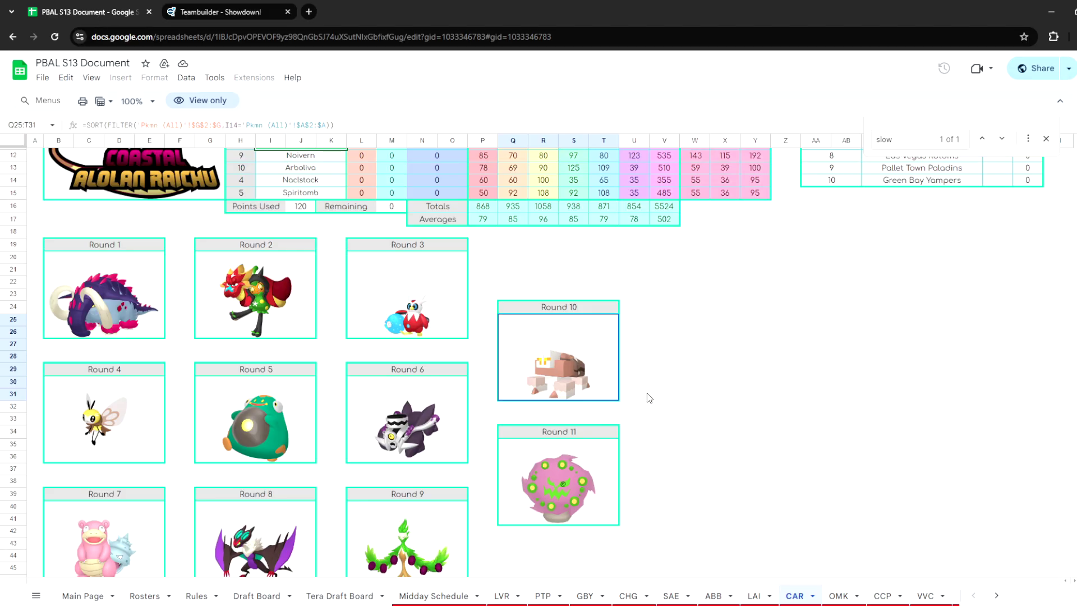
scroll(647, 396, down, 1)
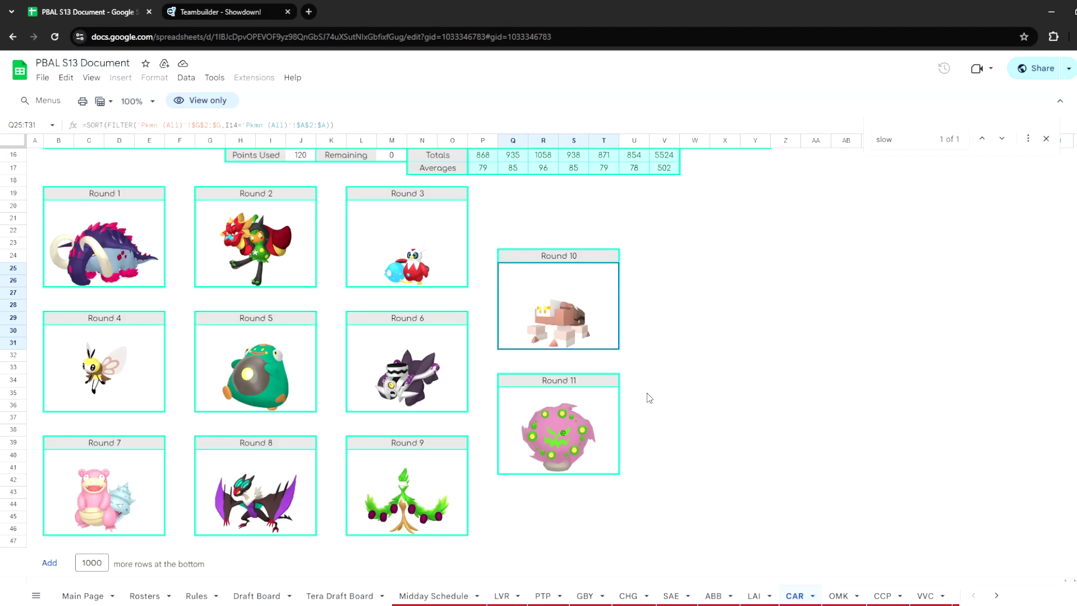
scroll(318, 385, up, 5)
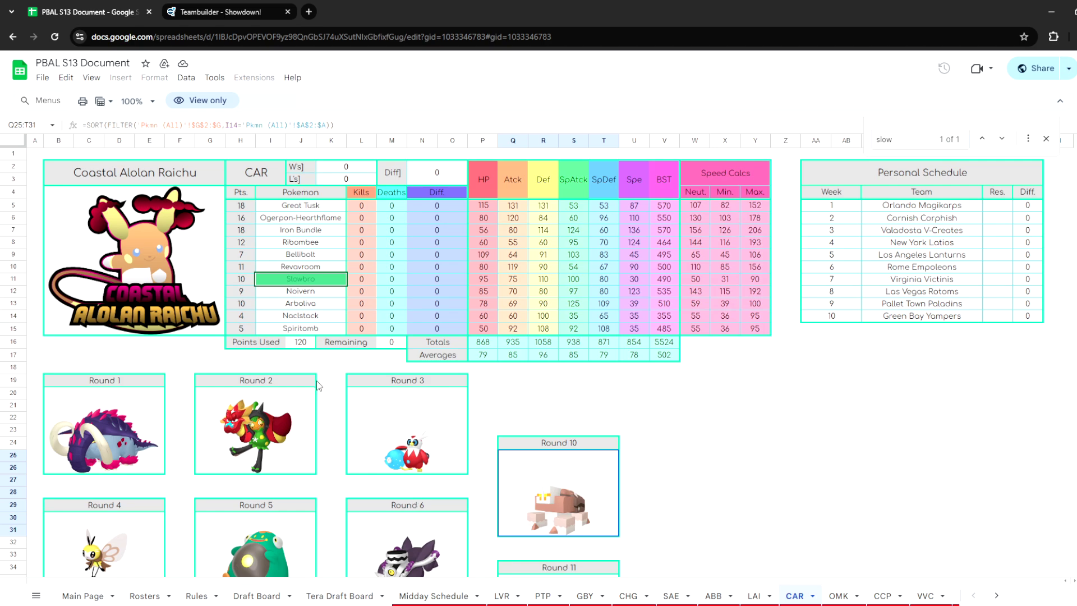
click(308, 294)
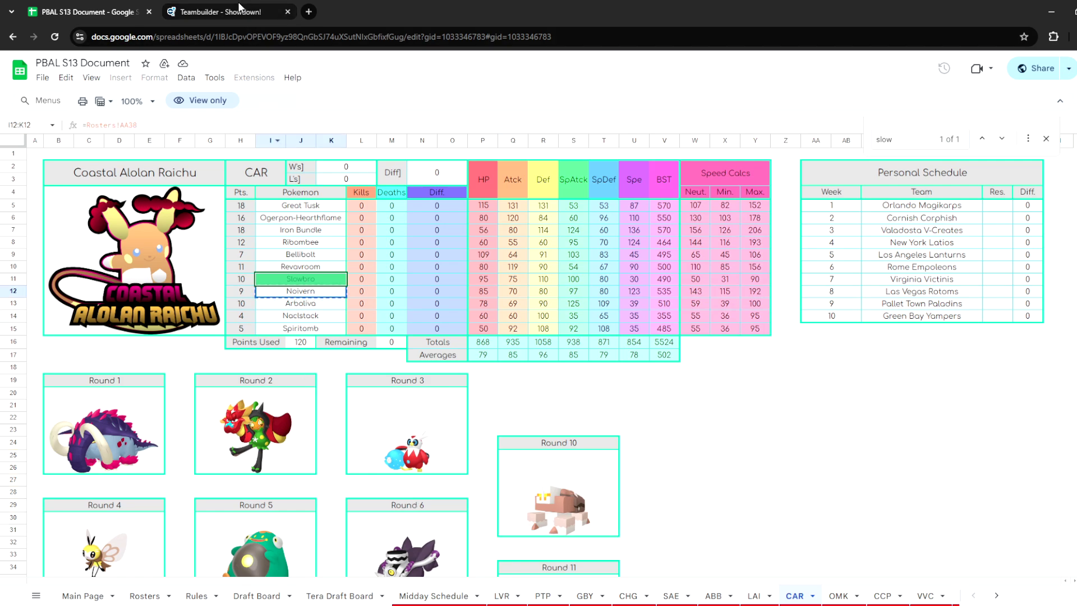
click(241, 11)
click(149, 86)
text(Noivern)
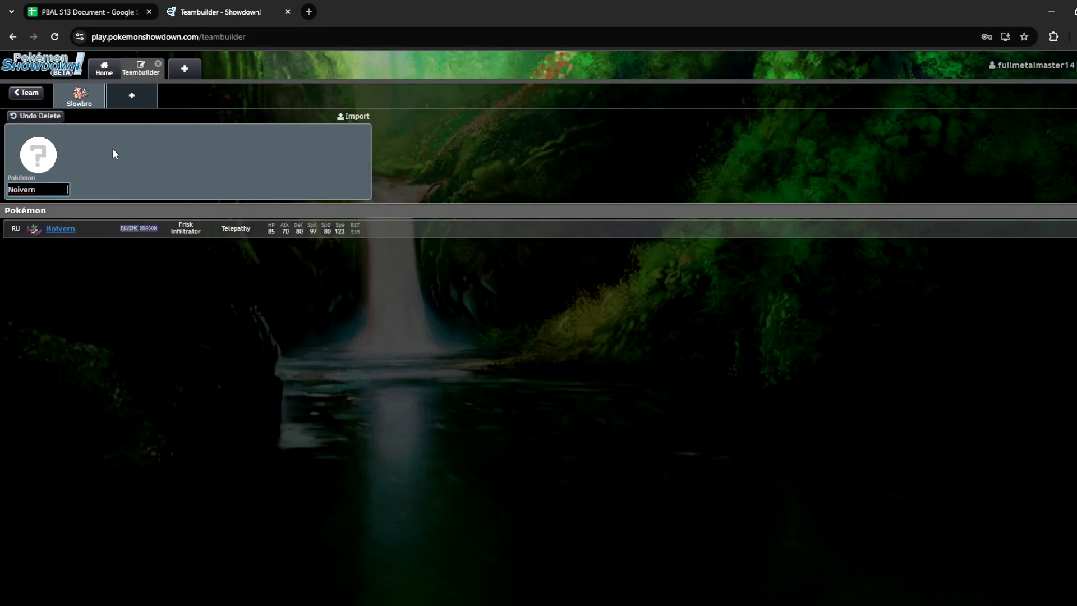
click(98, 230)
click(326, 184)
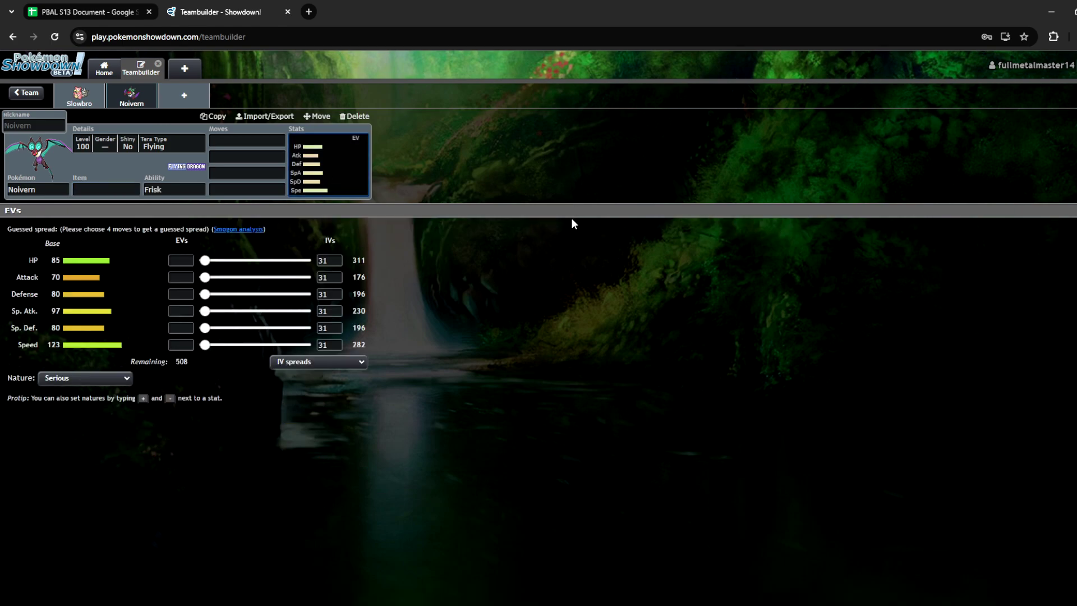
Check Noivern's entry in the CAR roster sheet and return to the Teambuilder.
click(111, 12)
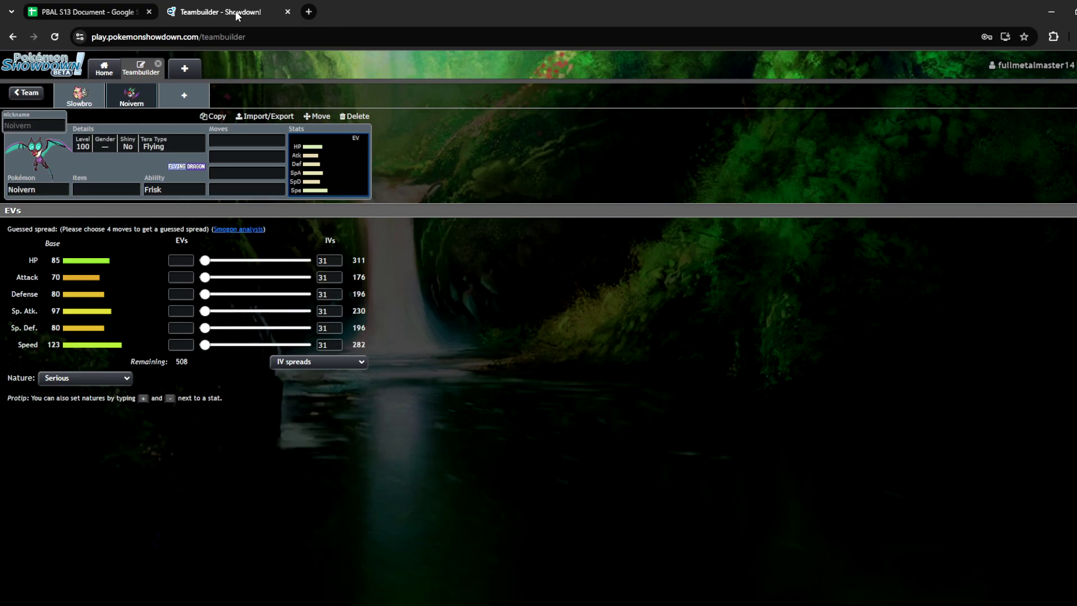
click(241, 12)
click(87, 12)
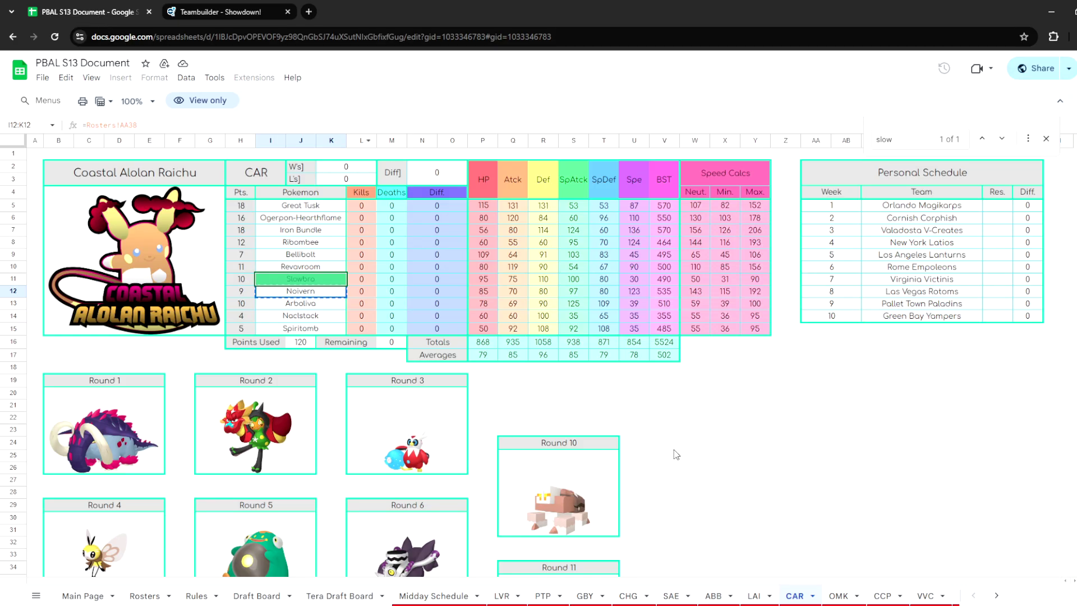
click(247, 12)
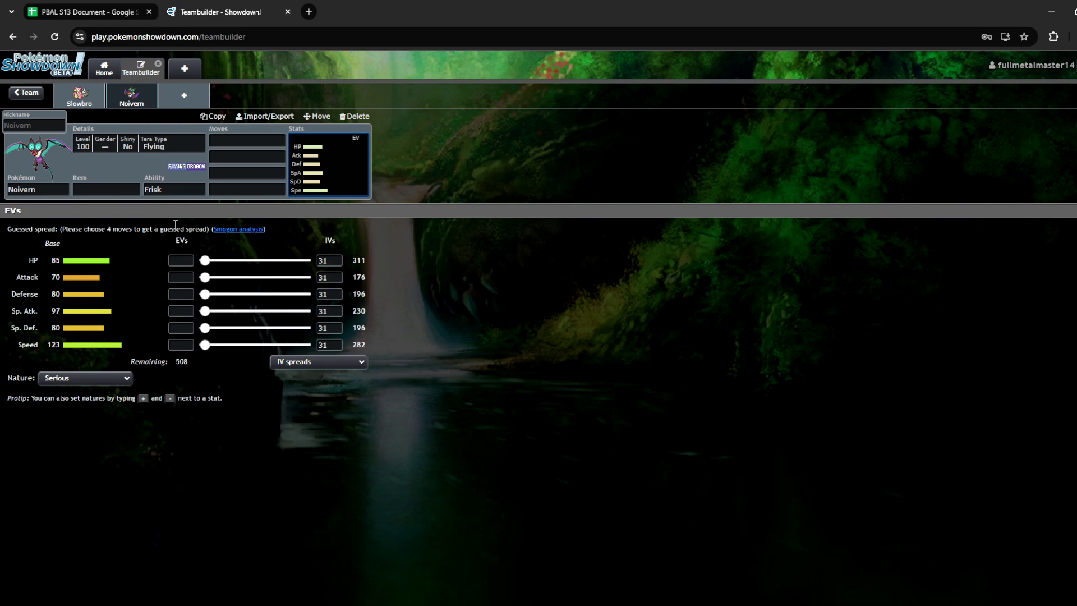
Set Noivern's ability to Infiltrator and review its ability descriptions.
click(174, 190)
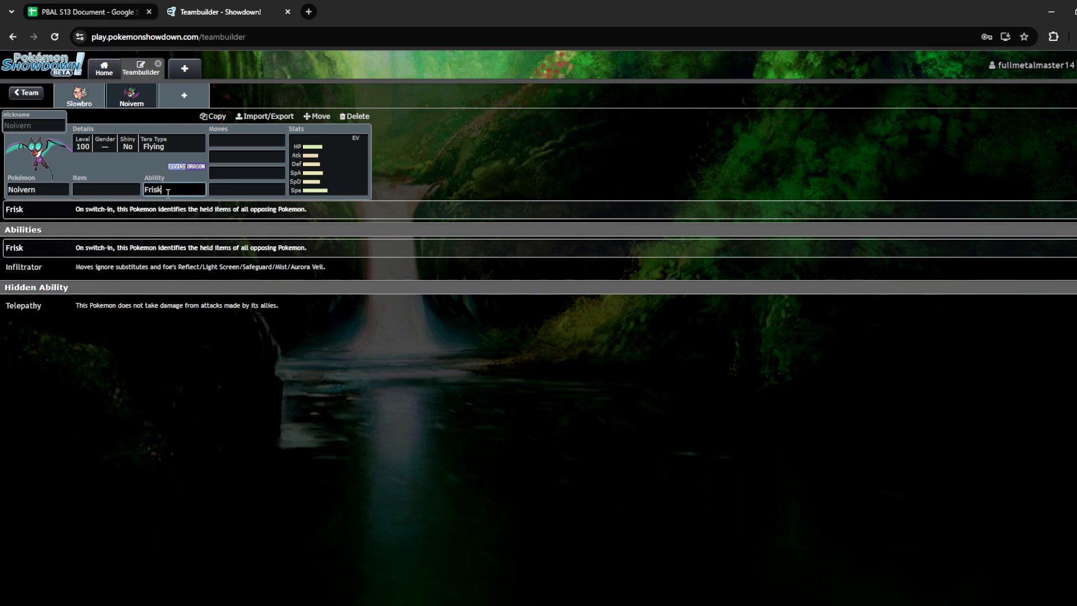
click(253, 268)
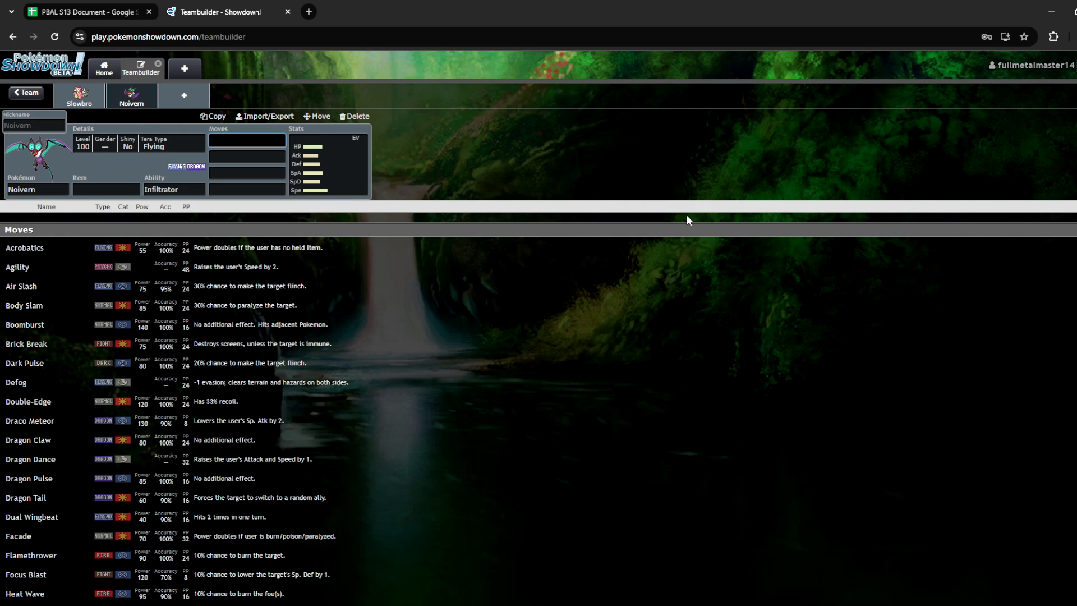
click(185, 189)
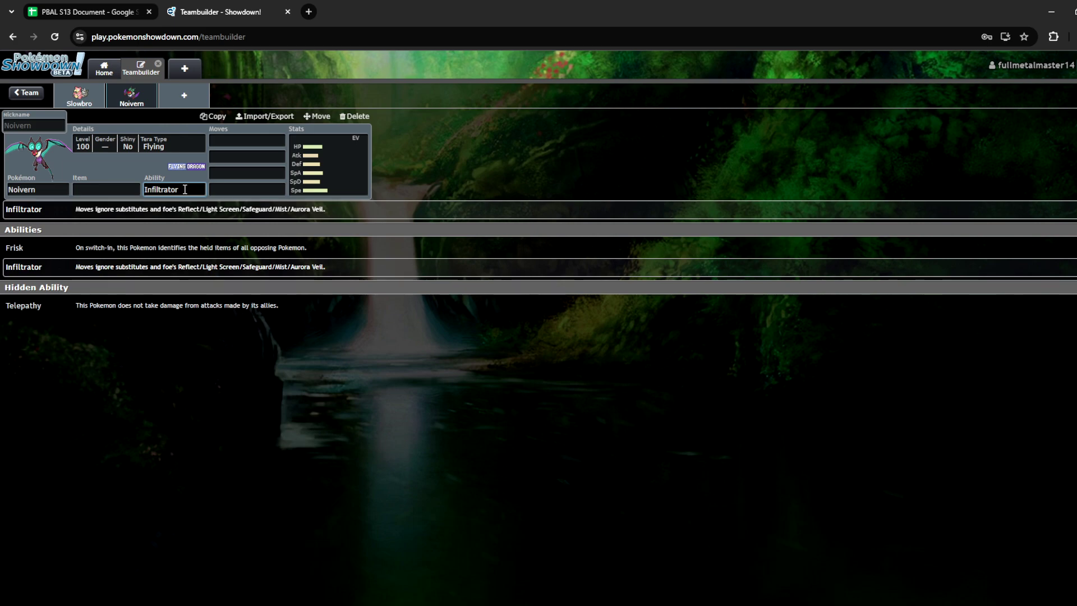
Look up Noivern's moves starting with "r" and view its base stats.
click(247, 141)
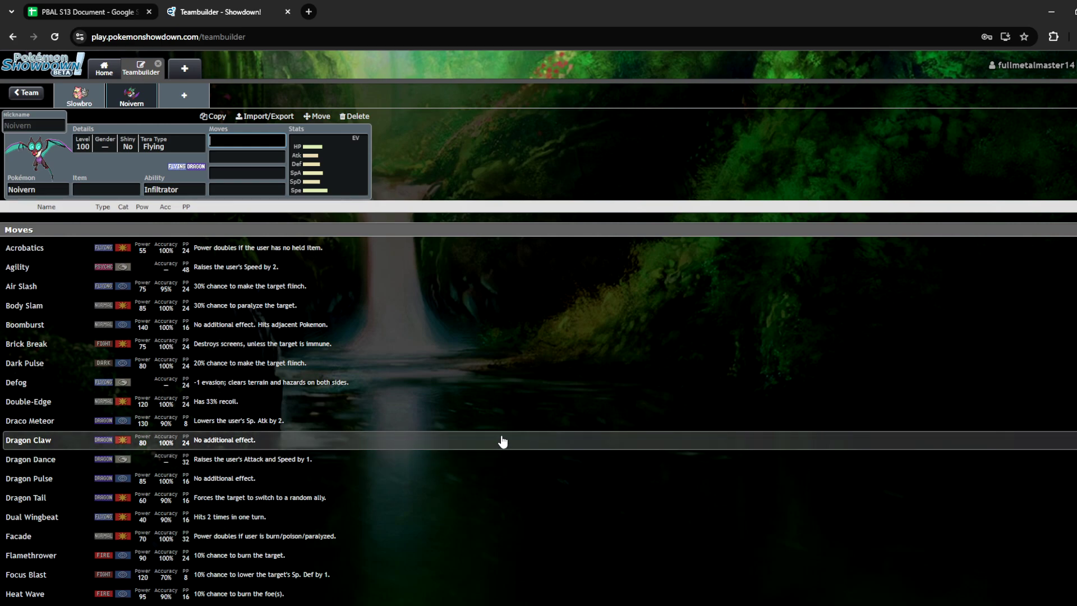
text(r)
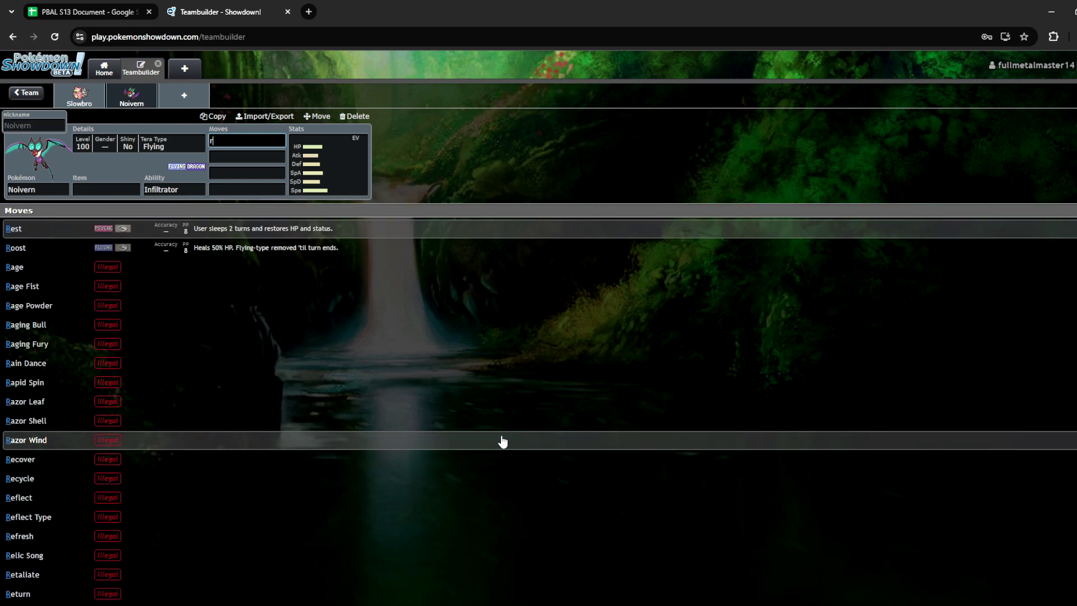
key(BackSpace)
click(329, 155)
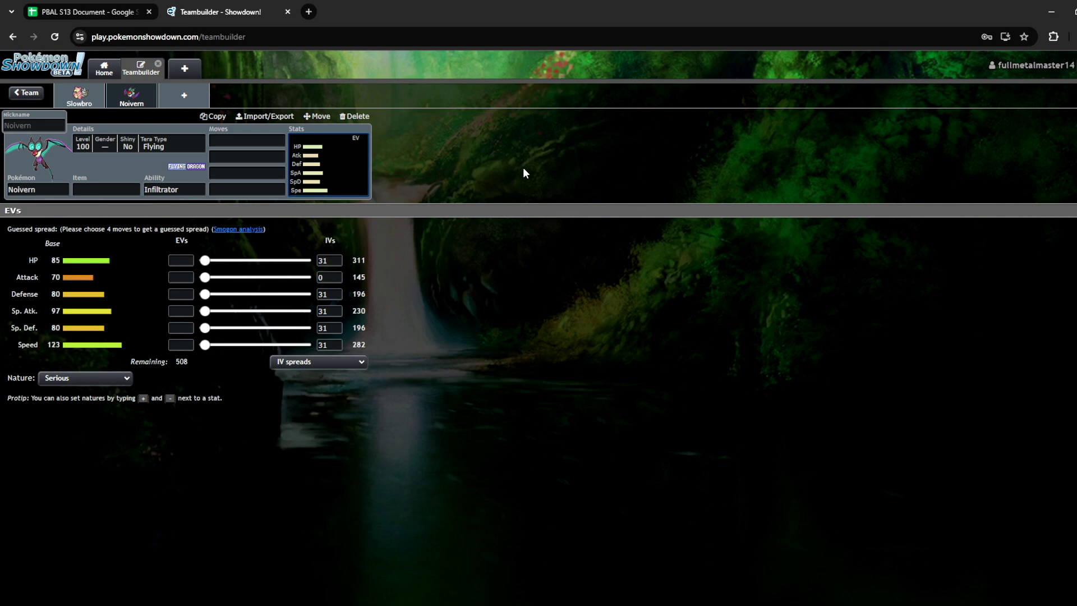
Search Noivern's first-move options for "na" and "tail", clearing the search each time.
click(247, 141)
scroll(324, 486, down, 5)
text(fire)
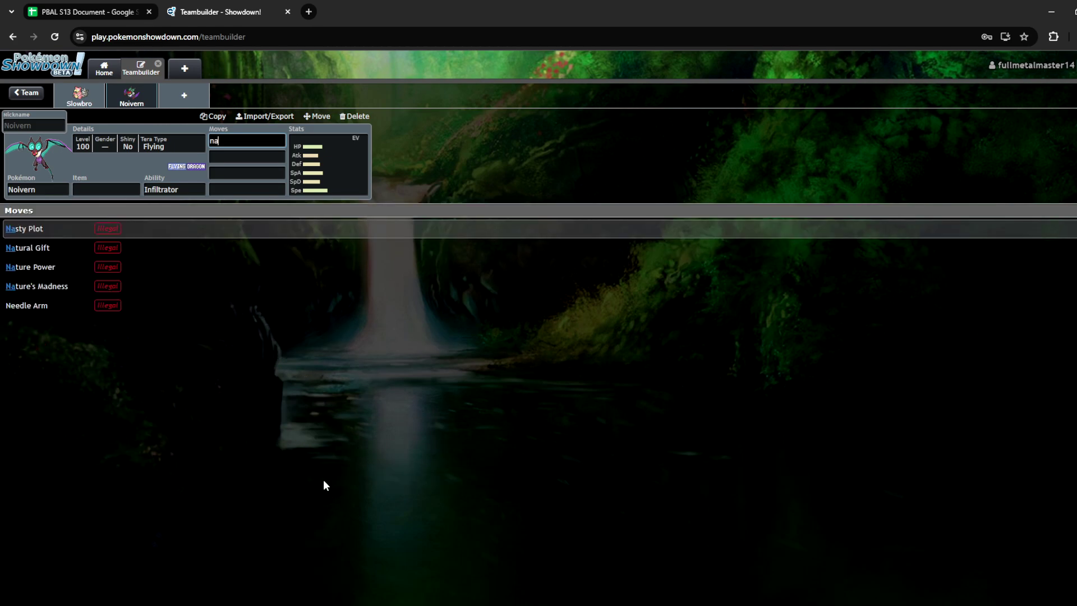
key(BackSpace)
key(BackSpace)
key(BackSpace)
key(BackSpace)
text(tail)
key(BackSpace)
key(BackSpace)
key(BackSpace)
key(BackSpace)
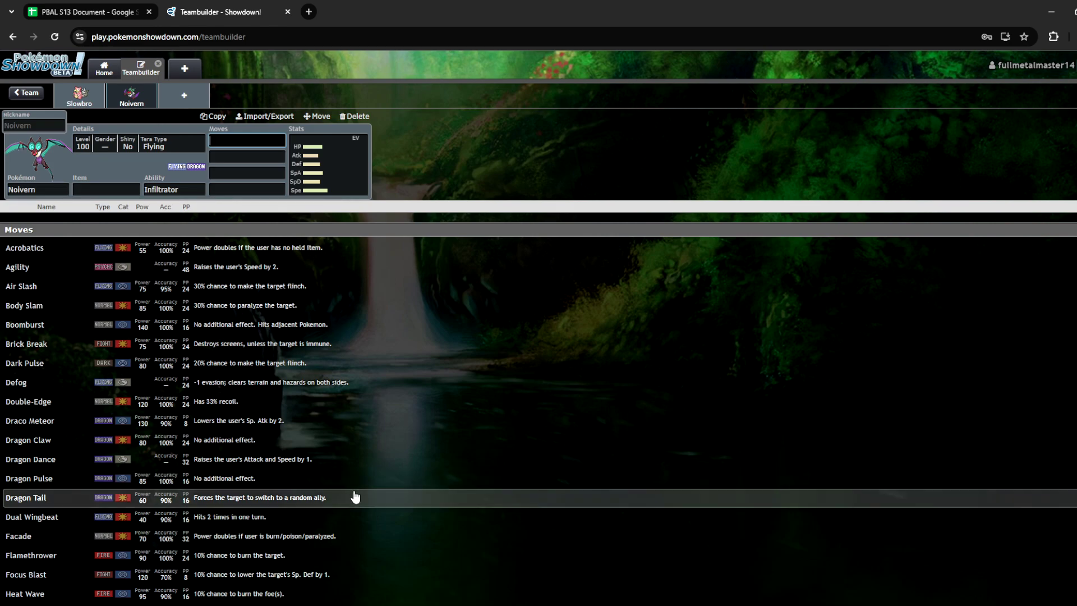
Review Noivern's full move list, including the usually useless moves.
scroll(354, 493, down, 3)
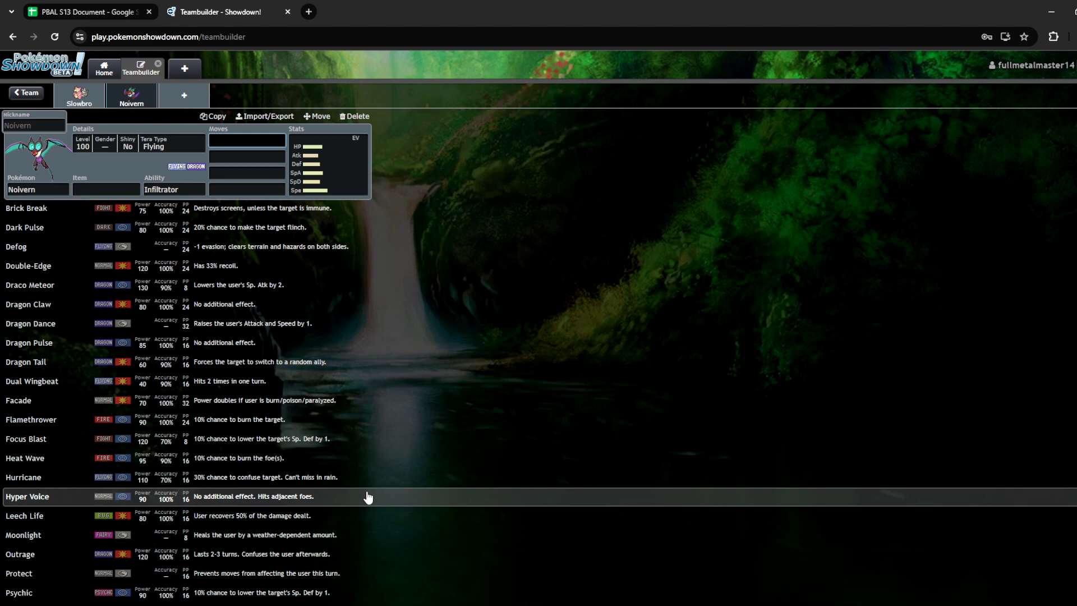
scroll(367, 498, down, 6)
scroll(368, 494, down, 12)
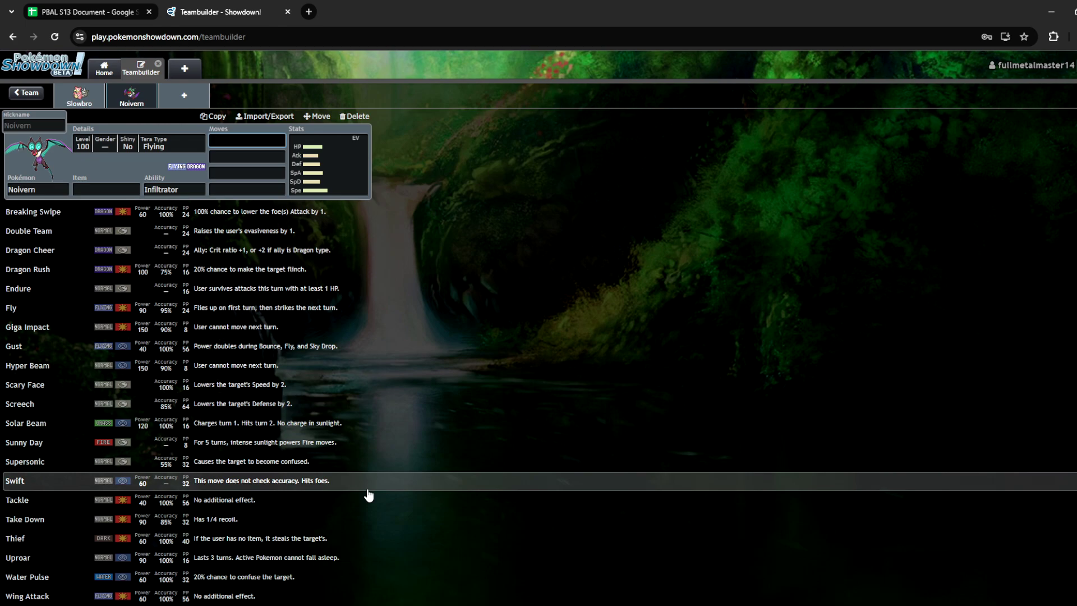
scroll(373, 494, up, 9)
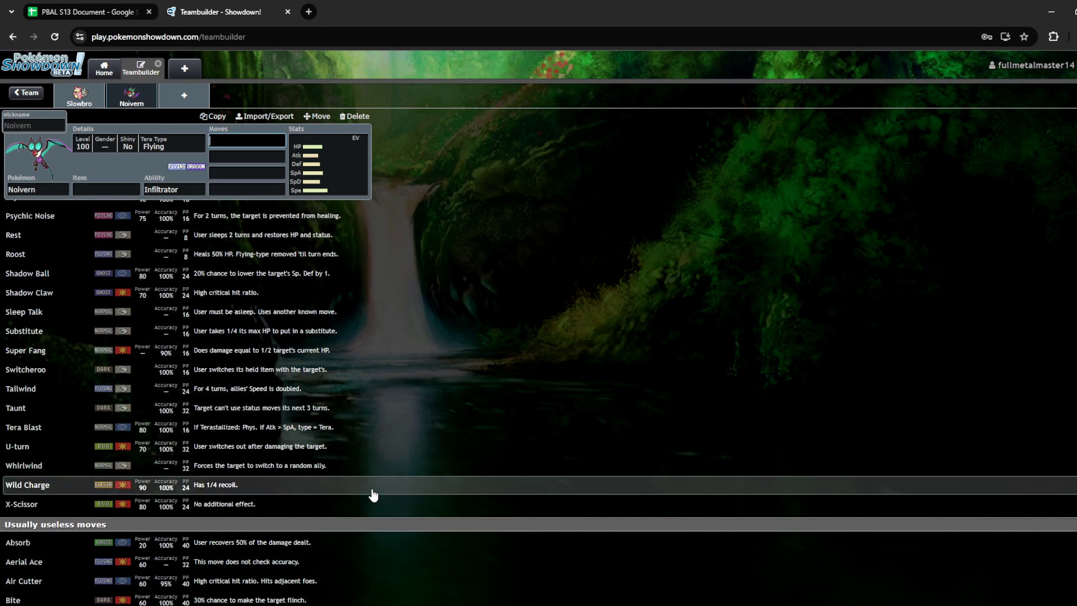
scroll(374, 495, up, 12)
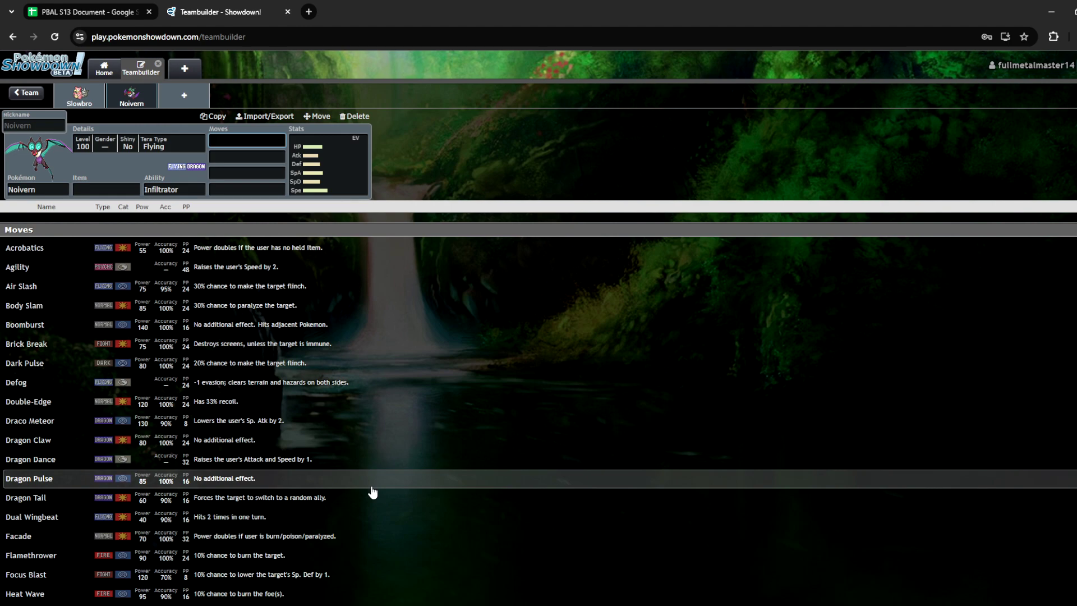
Check the CAR sheet and both draft boards, and find Noivern's points cost under Coastal Alolan Raichu in the Rosters sheet.
click(87, 12)
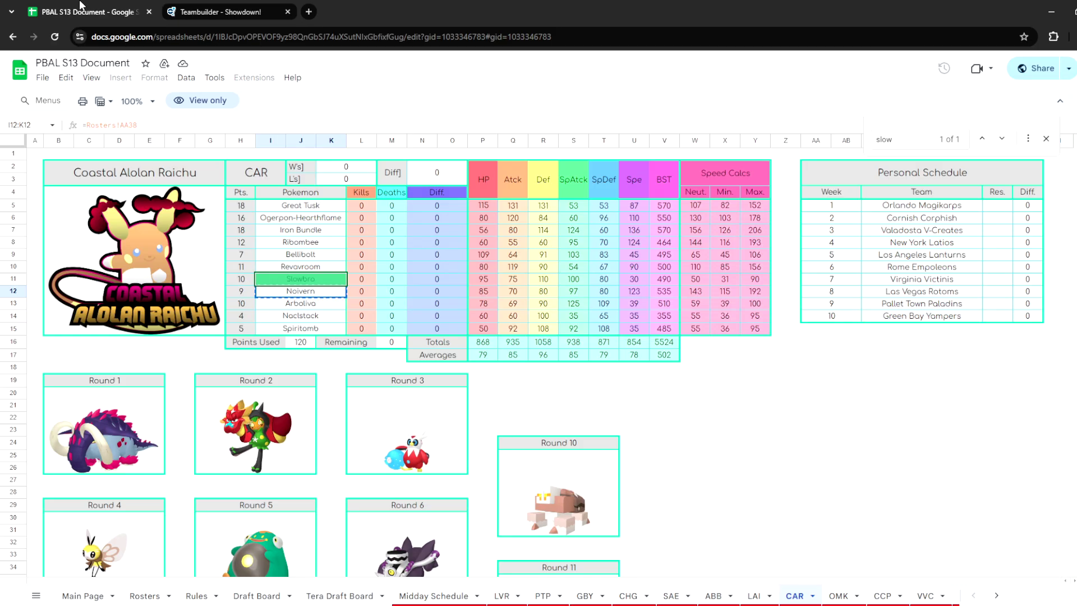
scroll(749, 520, down, 3)
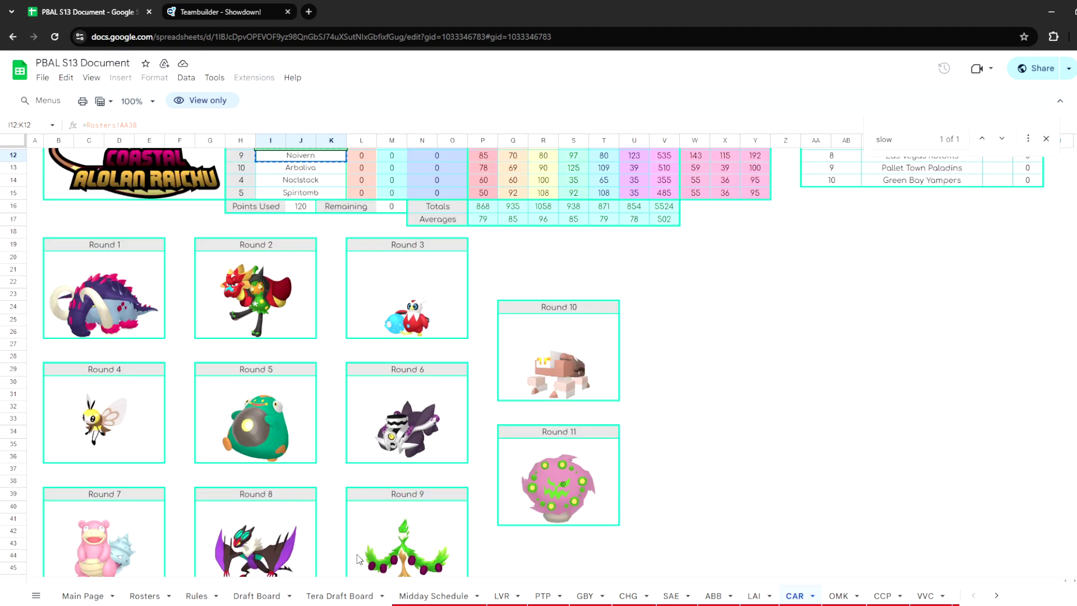
click(320, 596)
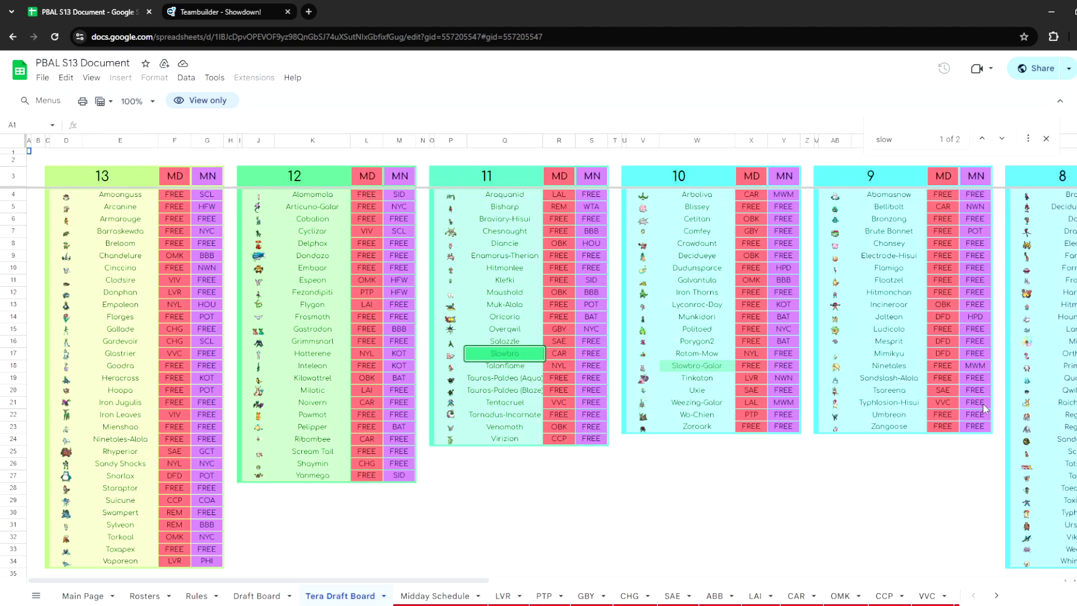
click(257, 596)
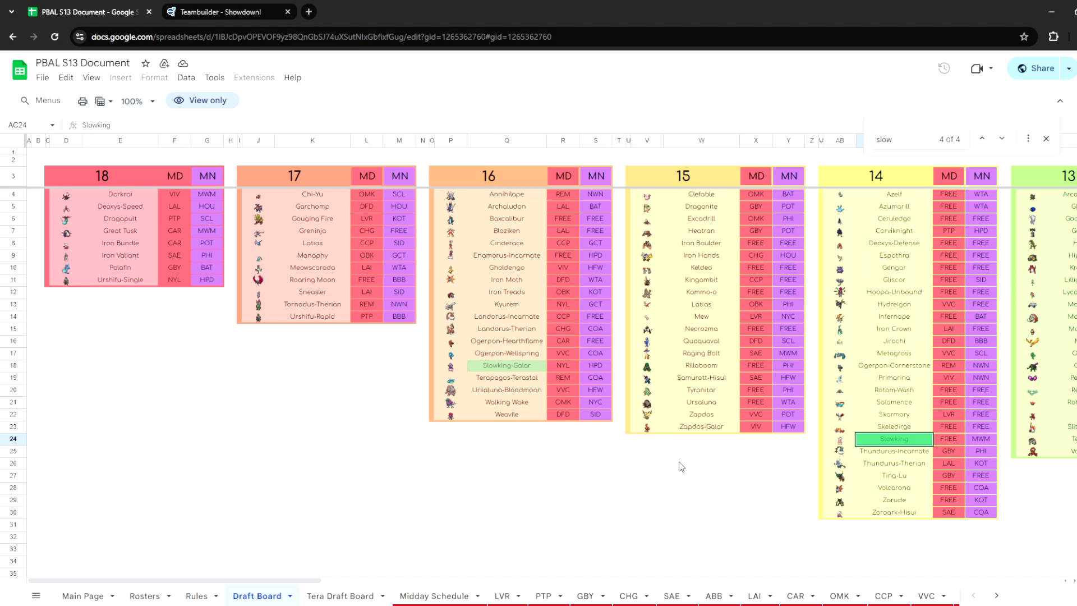
click(145, 596)
scroll(913, 427, down, 10)
scroll(920, 448, up, 6)
click(929, 463)
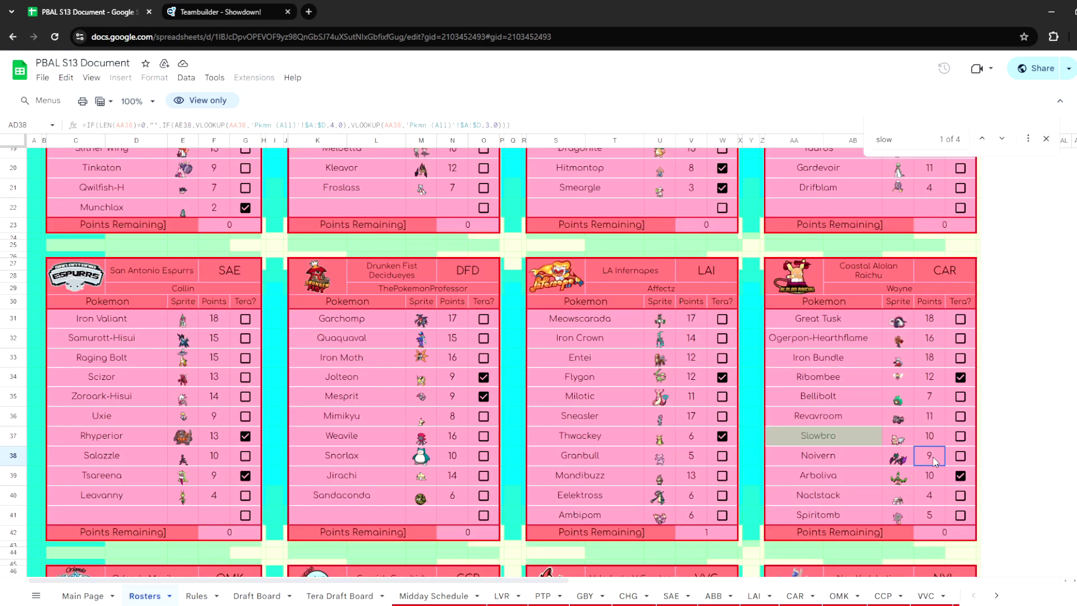
Return to the CAR team sheet and check Noivern's Round 8 pick and its points in the roster table.
click(184, 13)
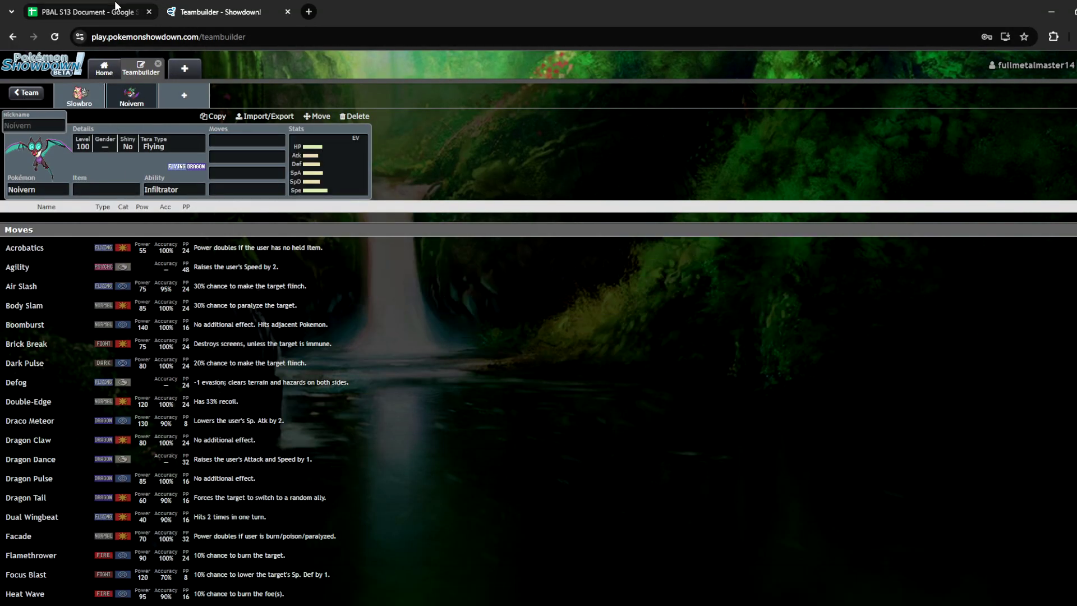
click(84, 12)
click(797, 596)
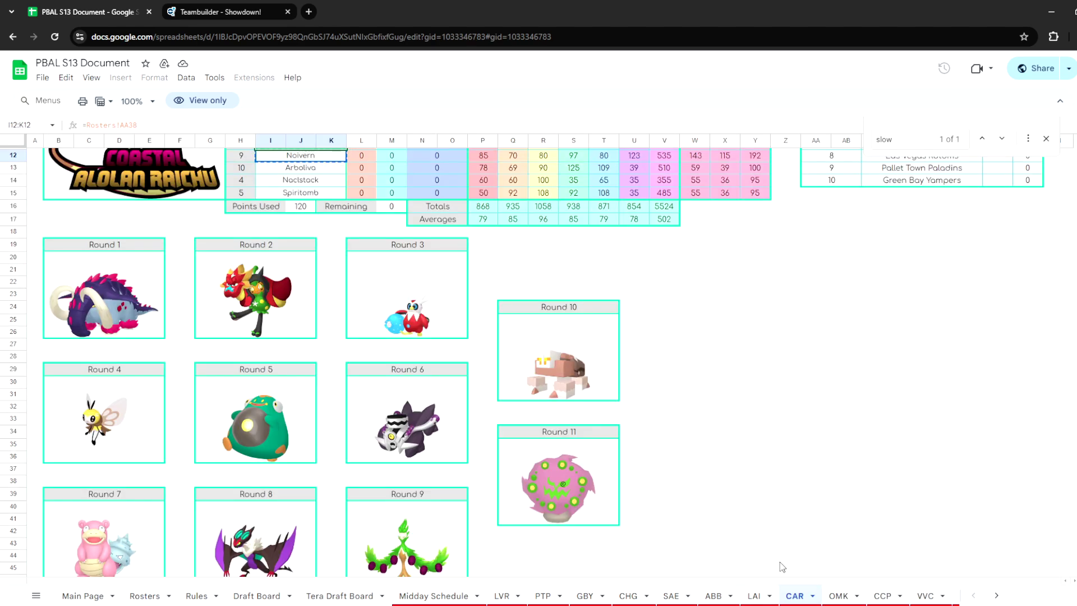
click(279, 530)
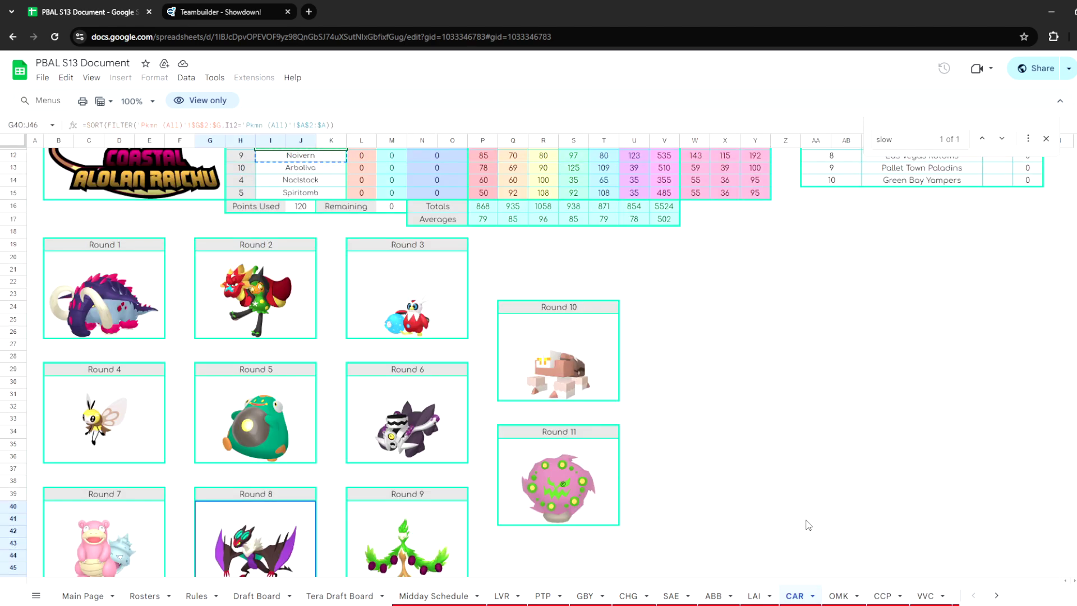
scroll(806, 524, up, 4)
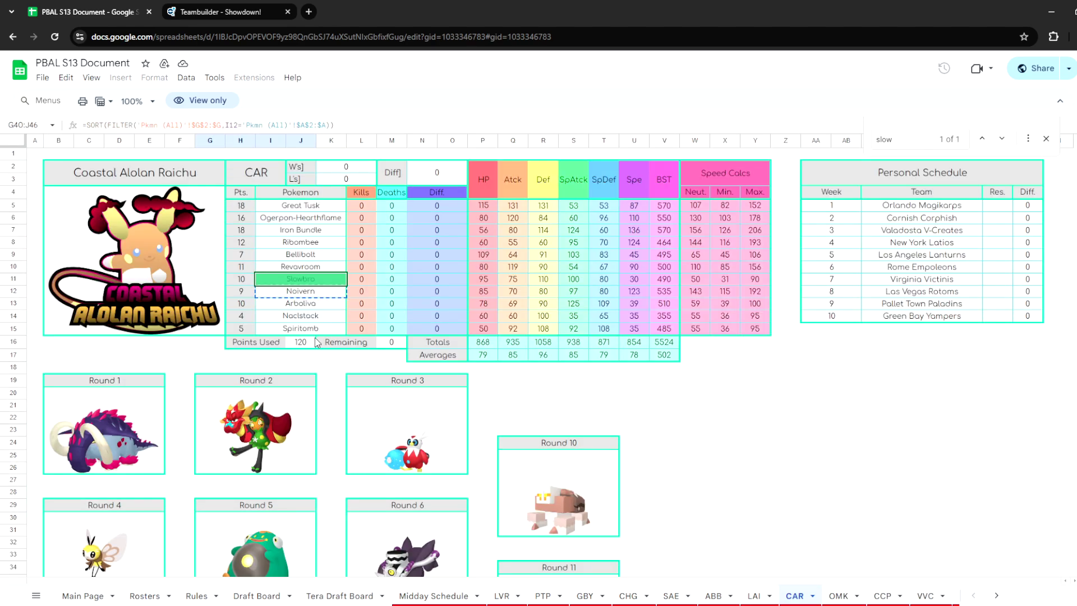
click(247, 293)
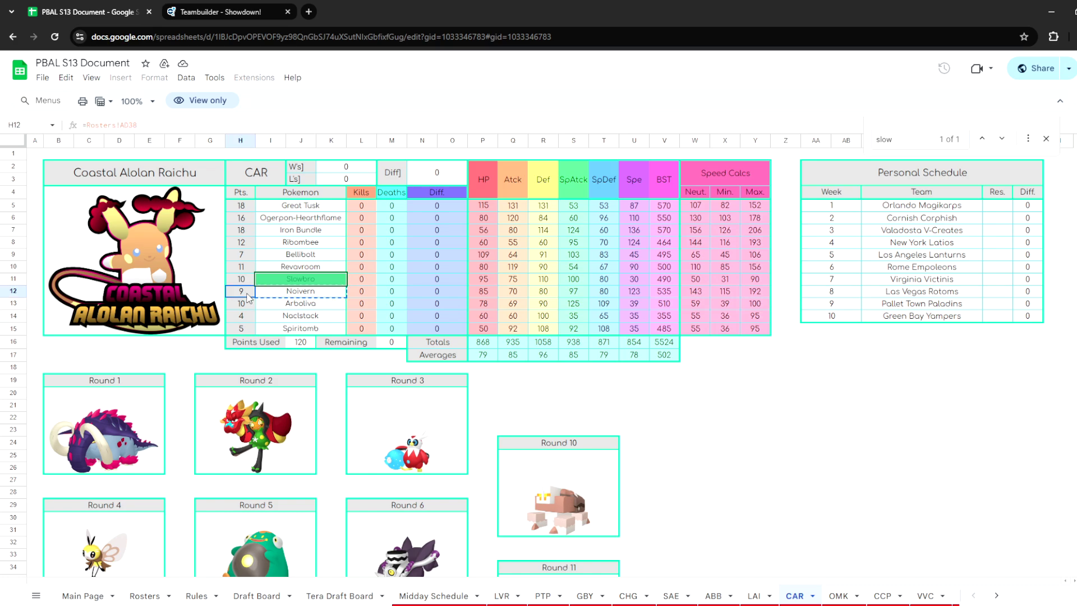
click(301, 299)
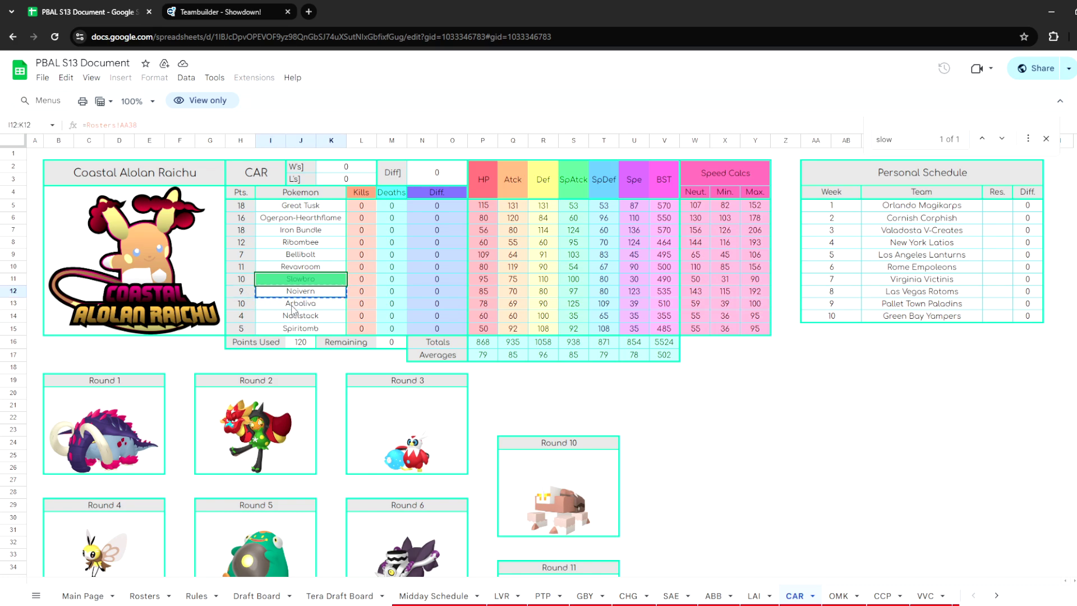
Copy Arboliva from the CAR roster table and replace Noivern with it in the Teambuilder.
click(295, 308)
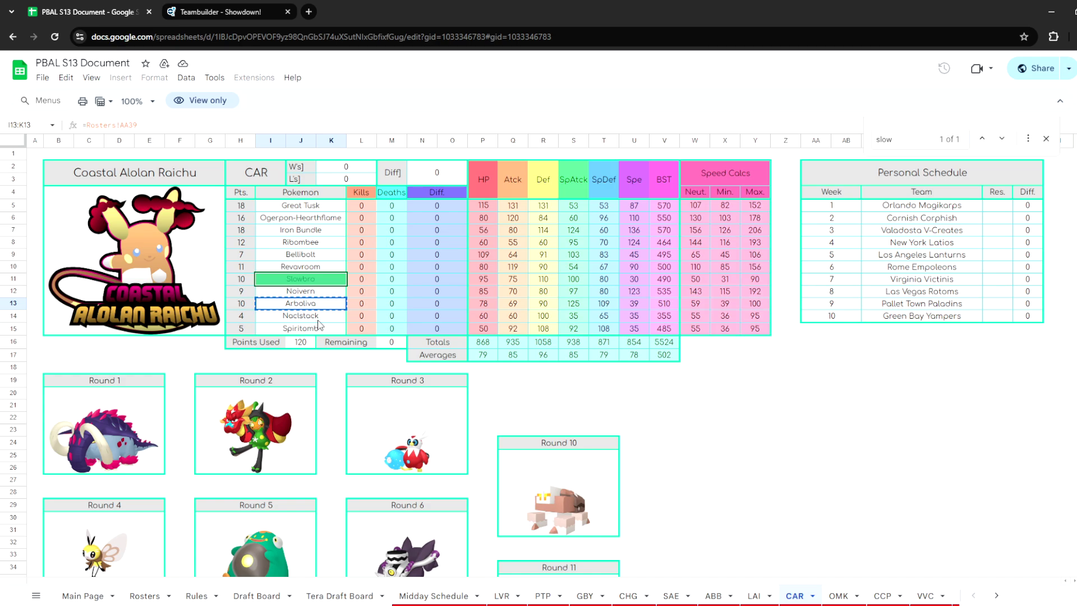
scroll(319, 326, down, 5)
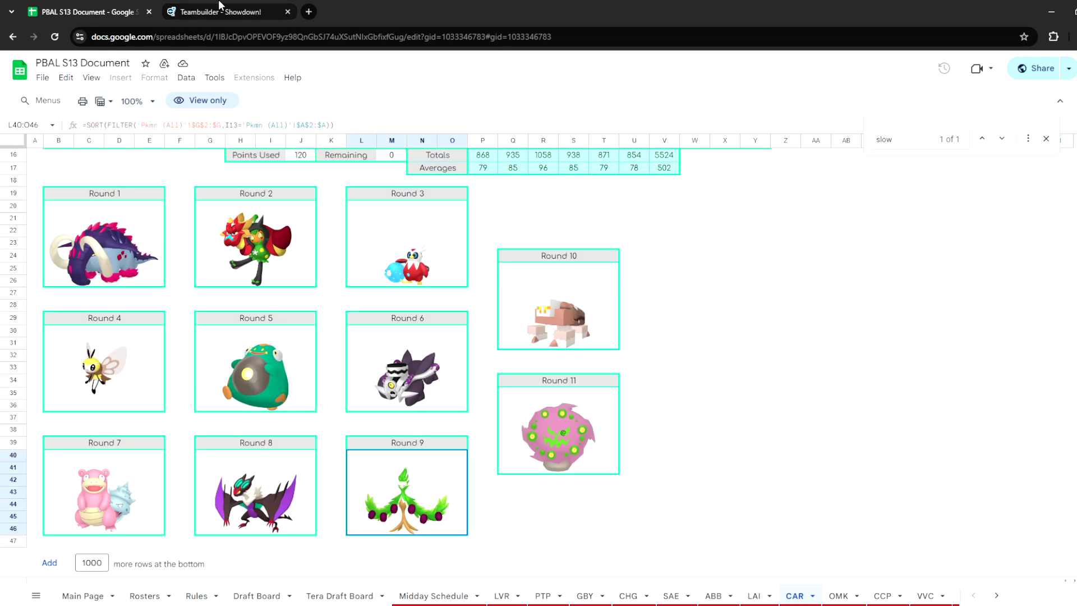
click(221, 11)
click(50, 191)
text(Arboliva)
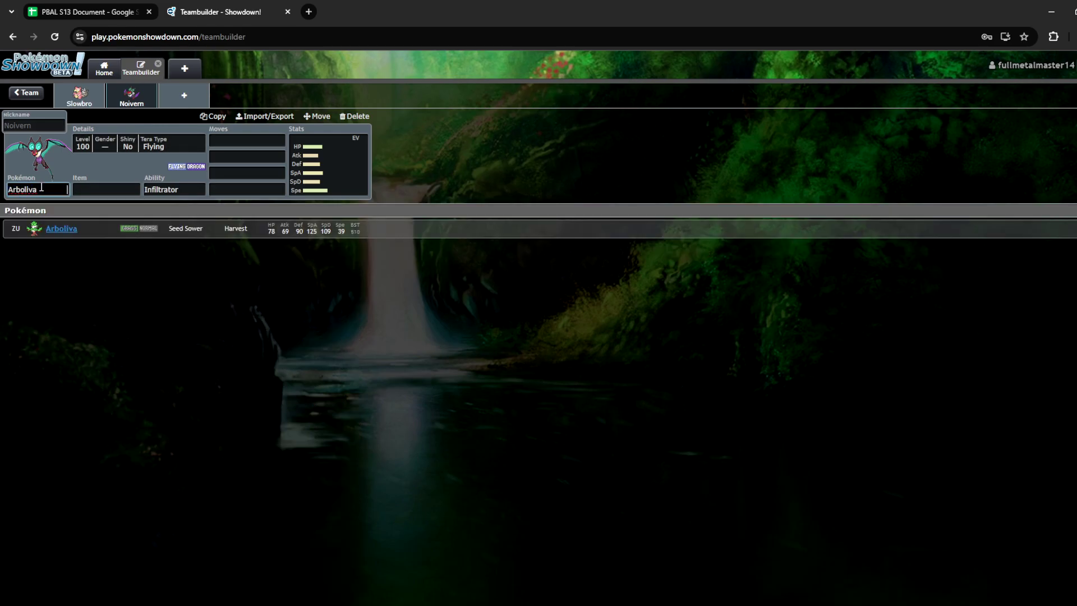
click(94, 233)
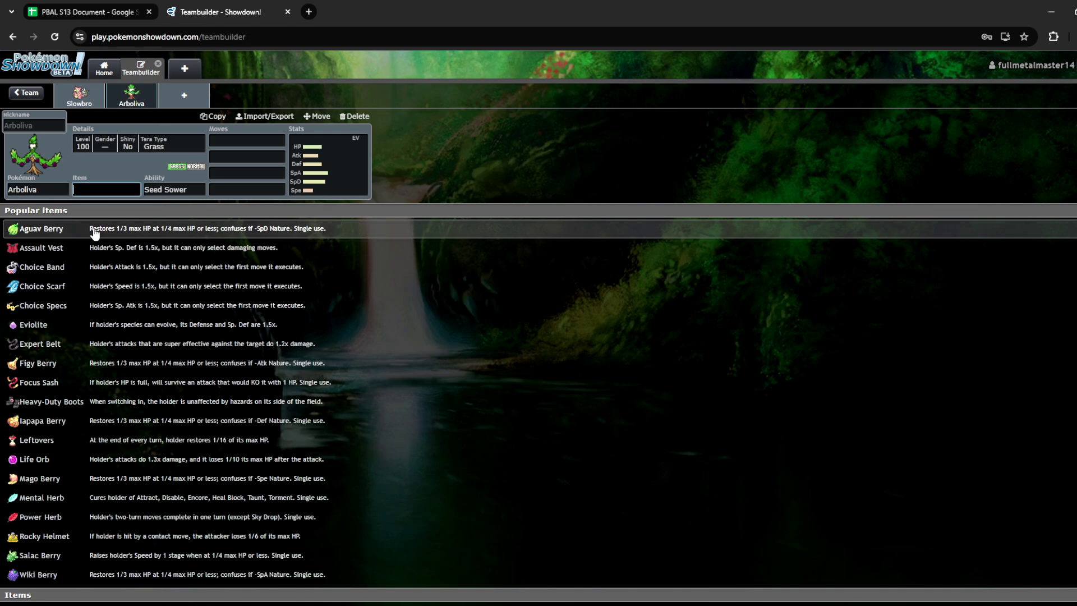
Delete Slowbro from the team and reopen Arboliva.
click(80, 95)
click(353, 116)
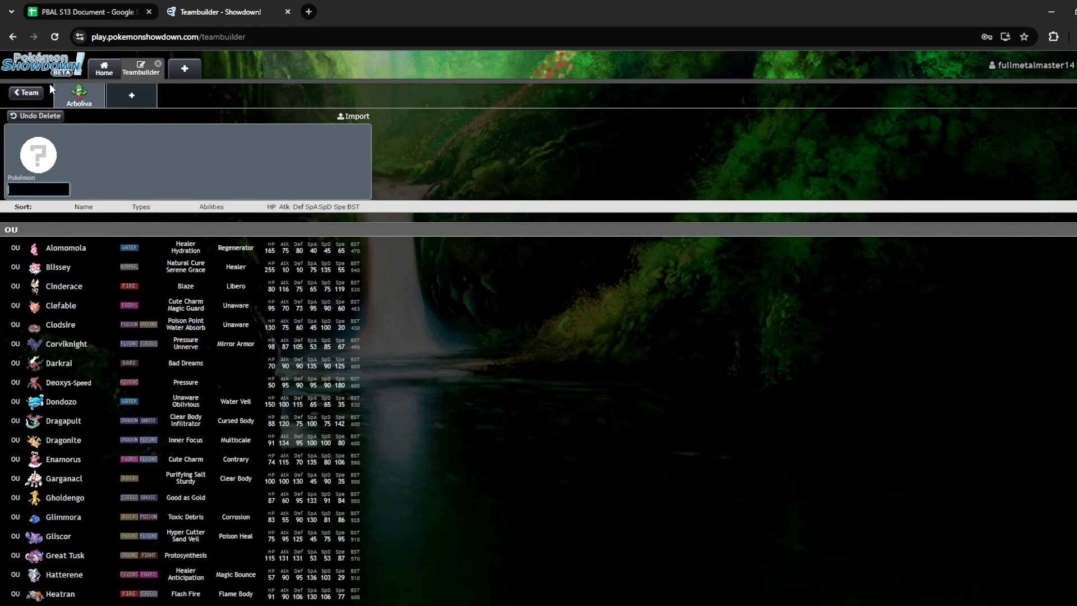
click(66, 90)
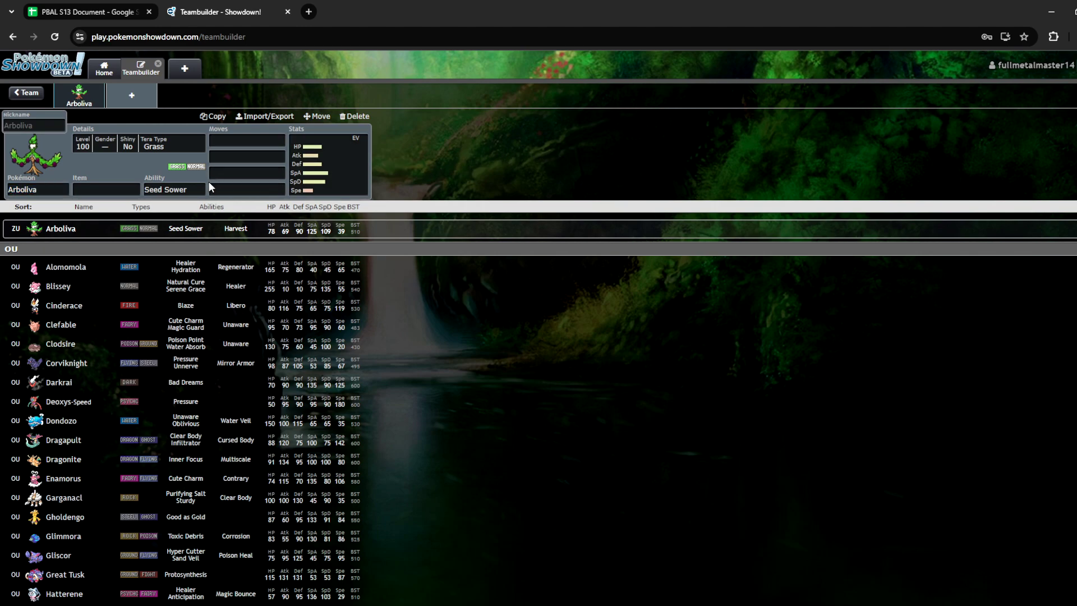
Examine Arboliva's ability options and its full list of available moves.
click(203, 189)
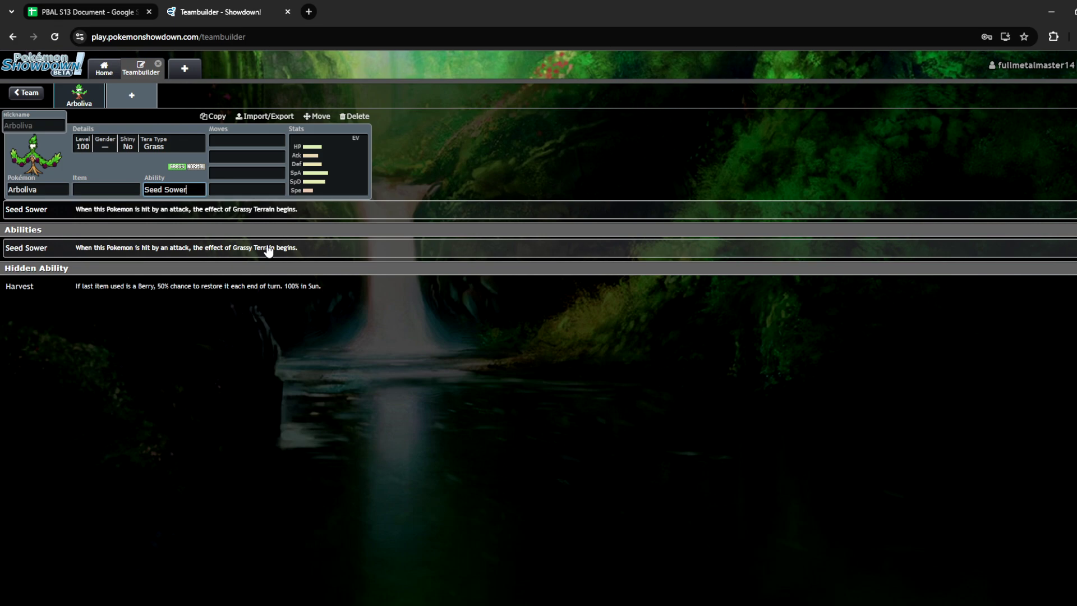
key(Tab)
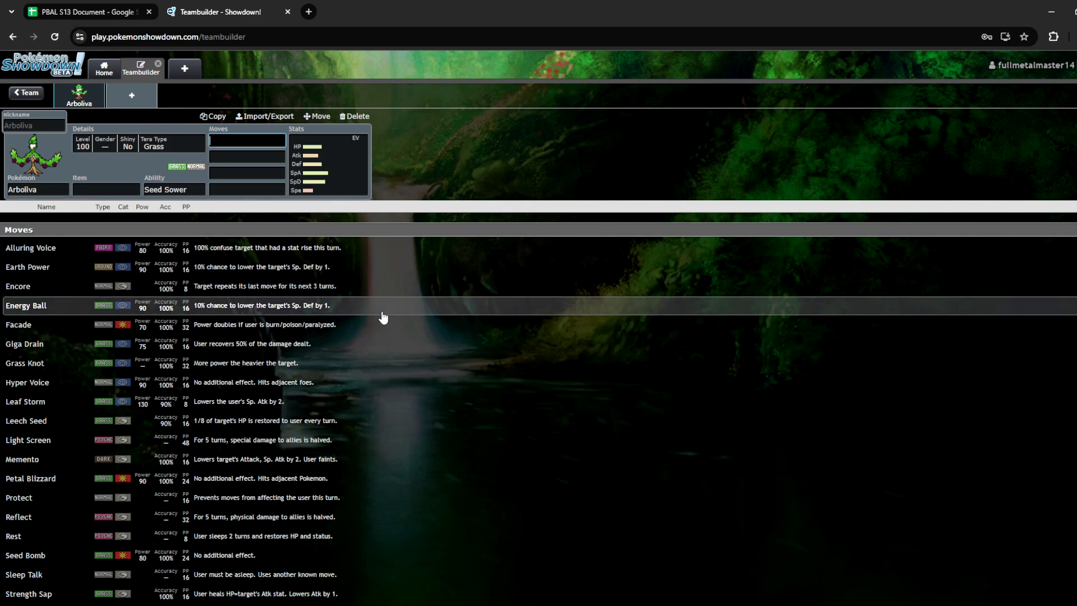
scroll(470, 363, down, 10)
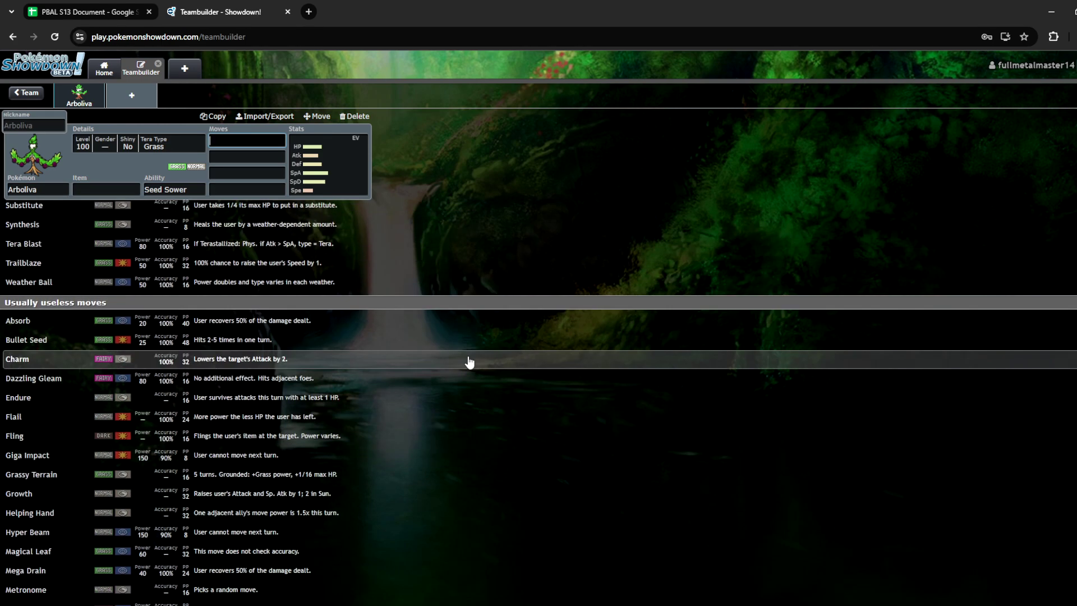
Examine Arboliva's base stats and compare them with the round picks on the CAR team sheet.
scroll(469, 363, up, 10)
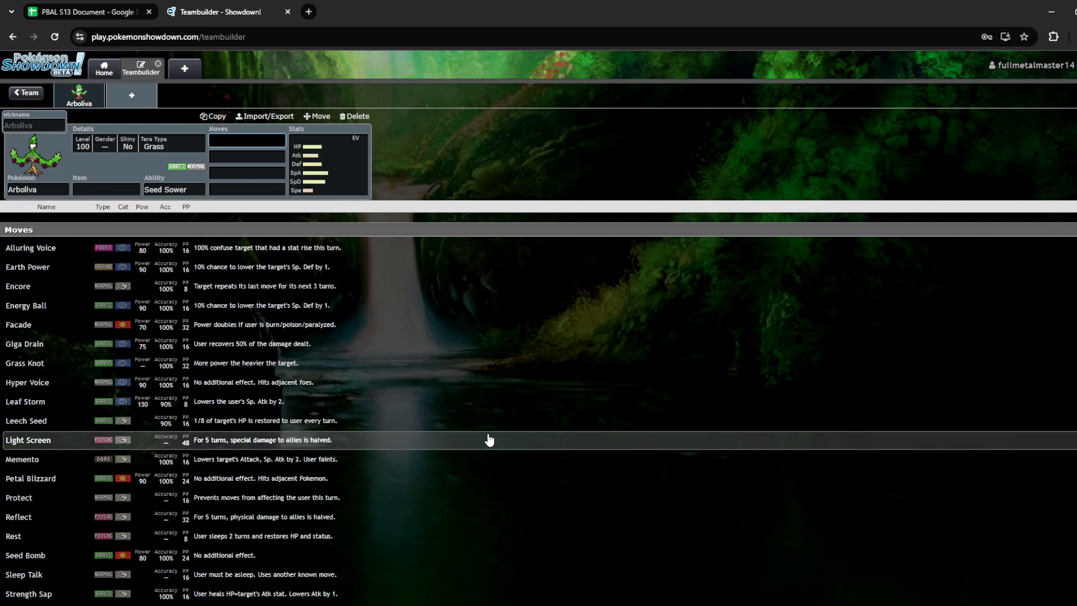
click(358, 164)
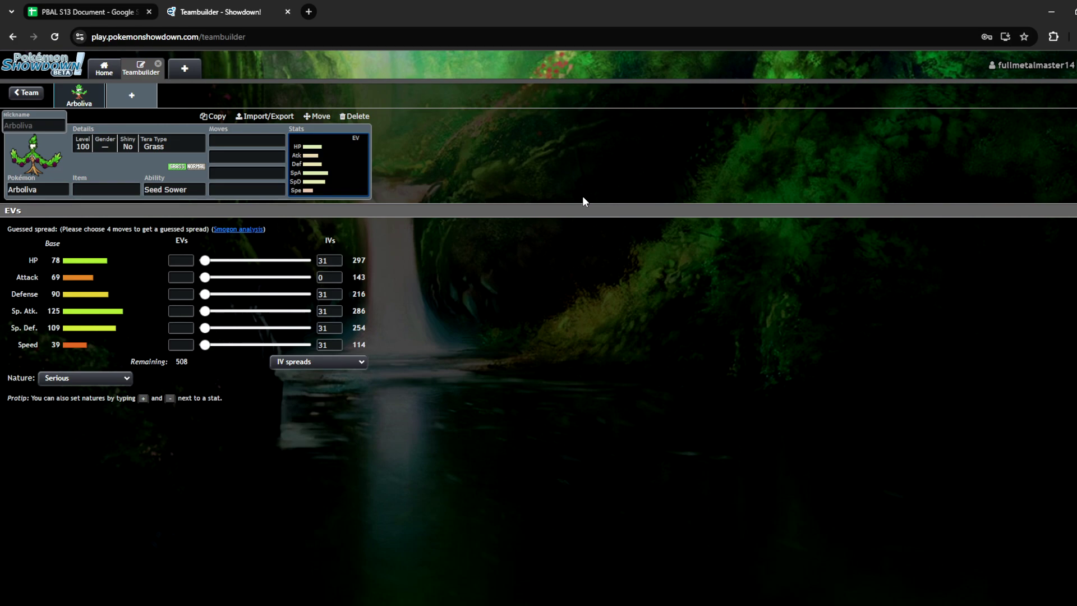
click(115, 8)
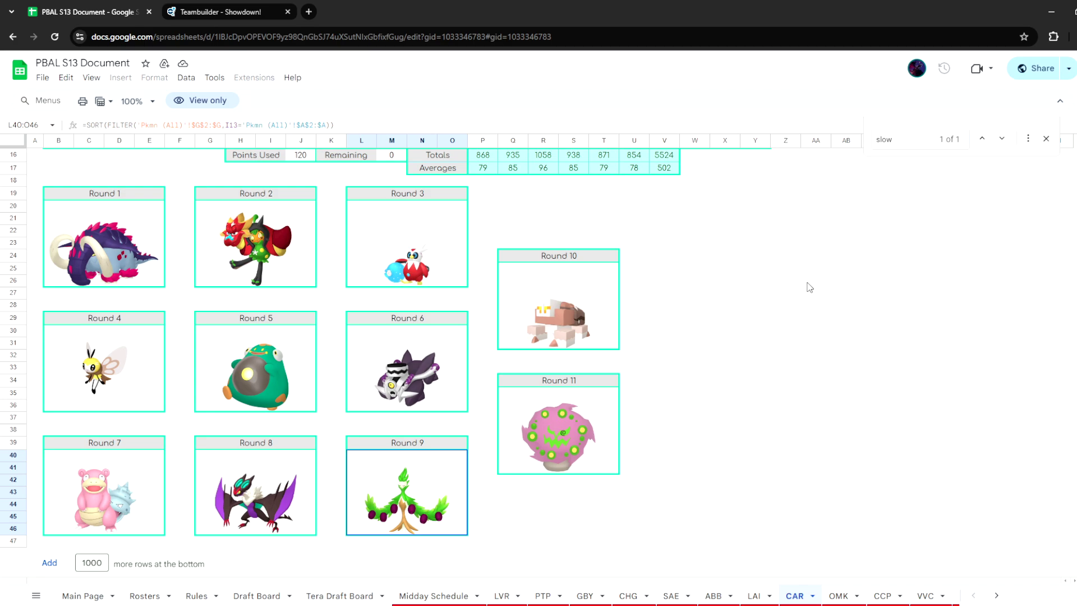
click(212, 8)
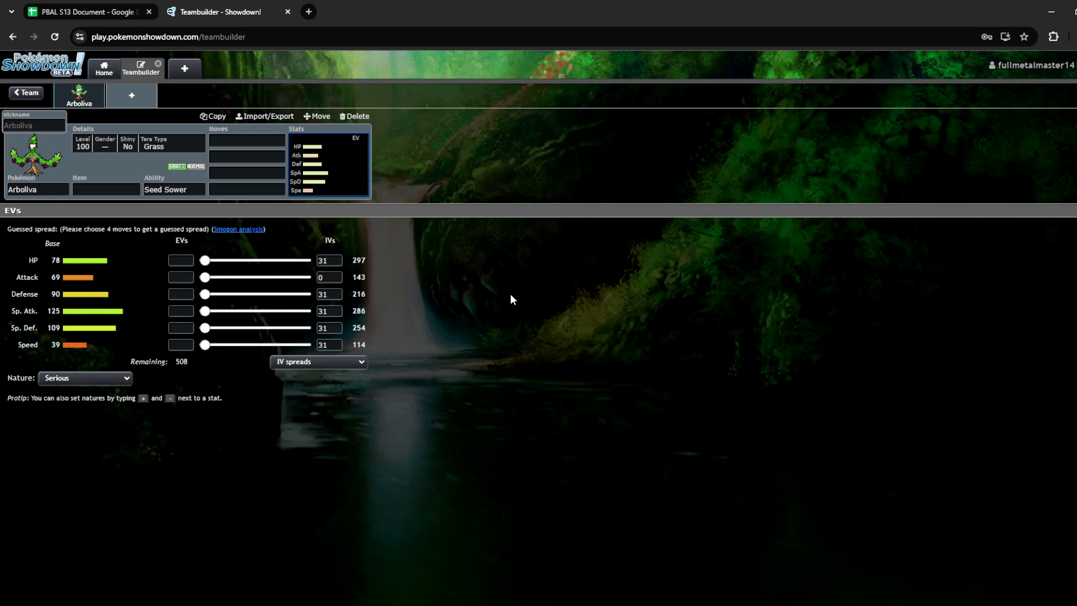
Give Arboliva the move Earth Power and review the rest of its available moves.
click(238, 141)
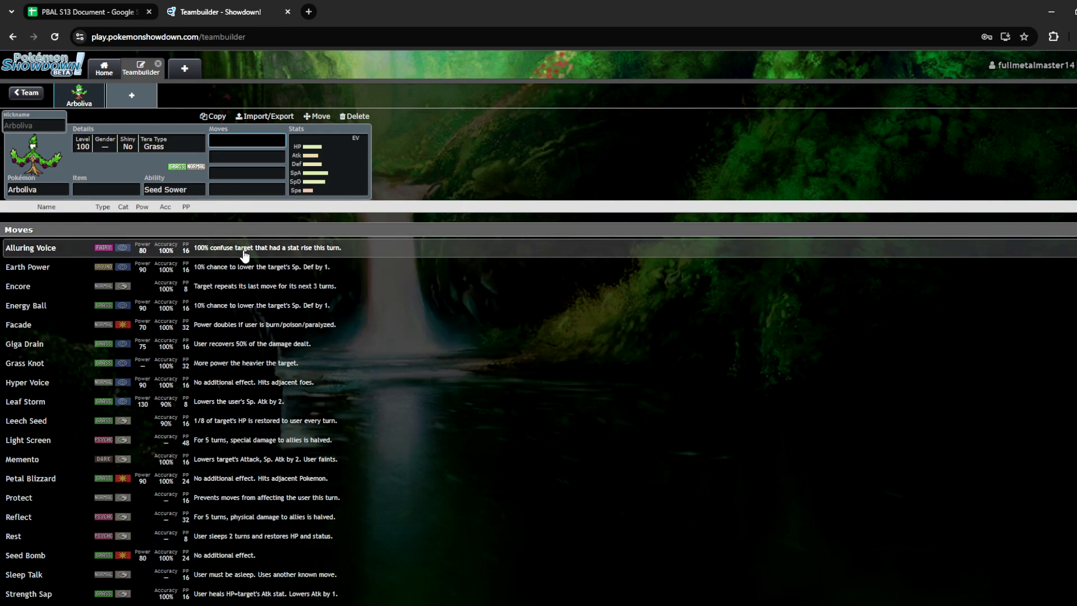
click(348, 265)
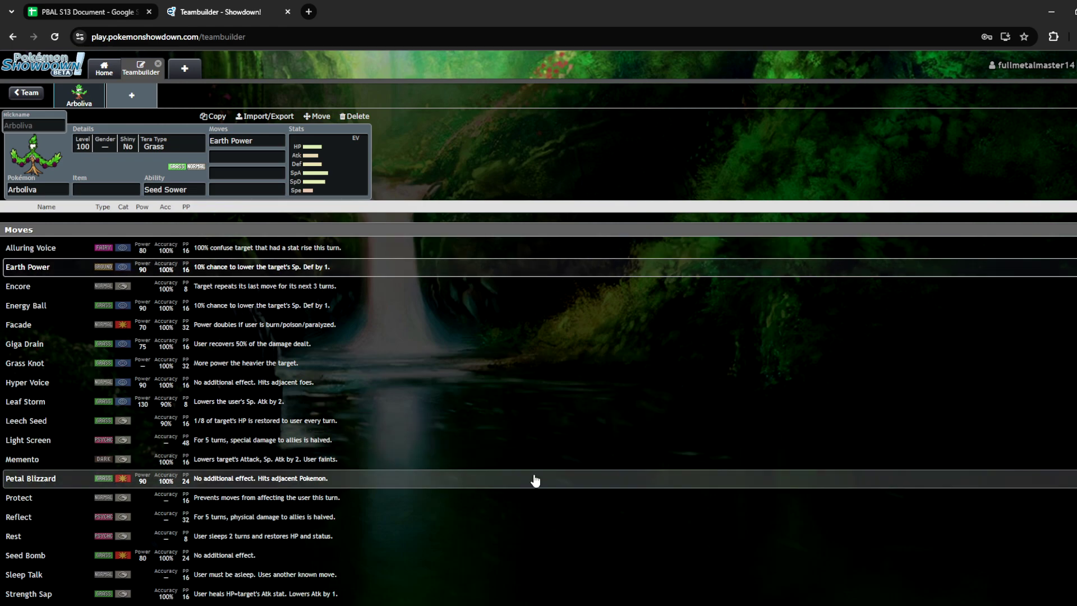
scroll(530, 488, down, 2)
scroll(527, 533, down, 6)
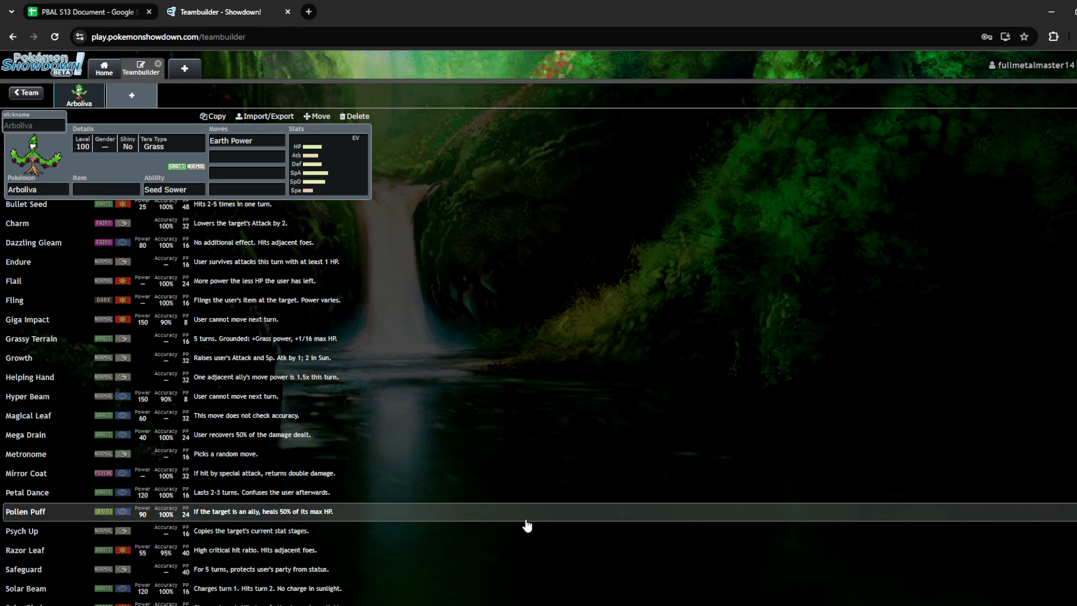
scroll(536, 542, up, 9)
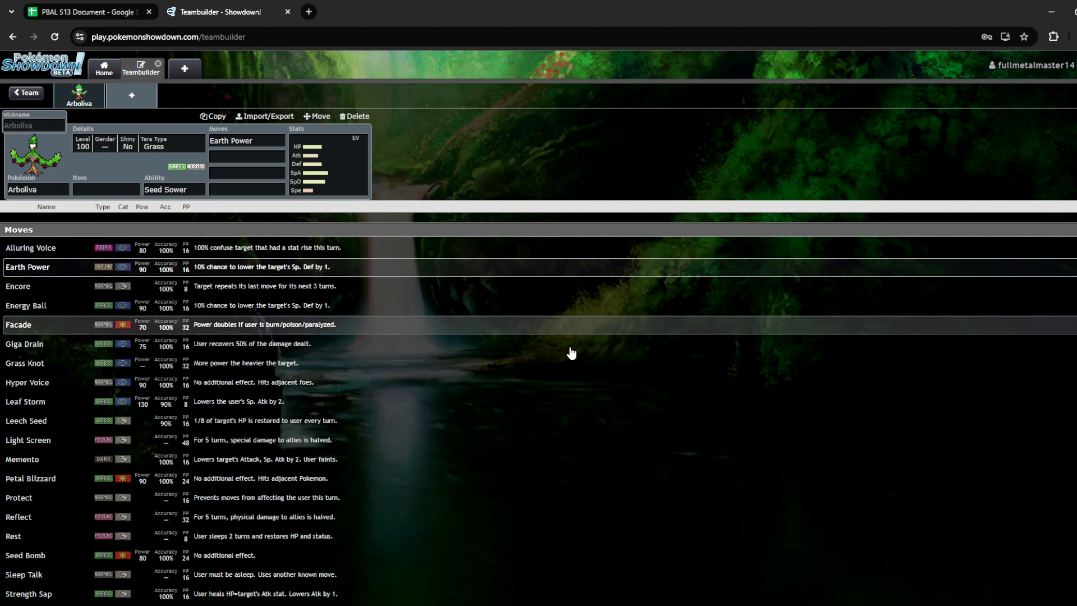
scroll(736, 470, down, 2)
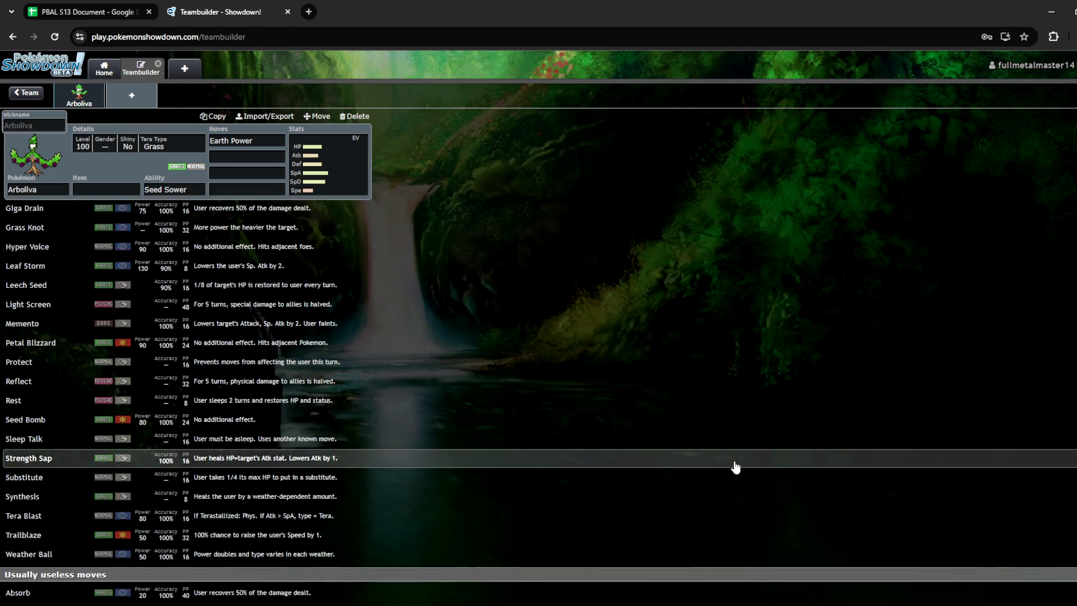
scroll(702, 494, up, 3)
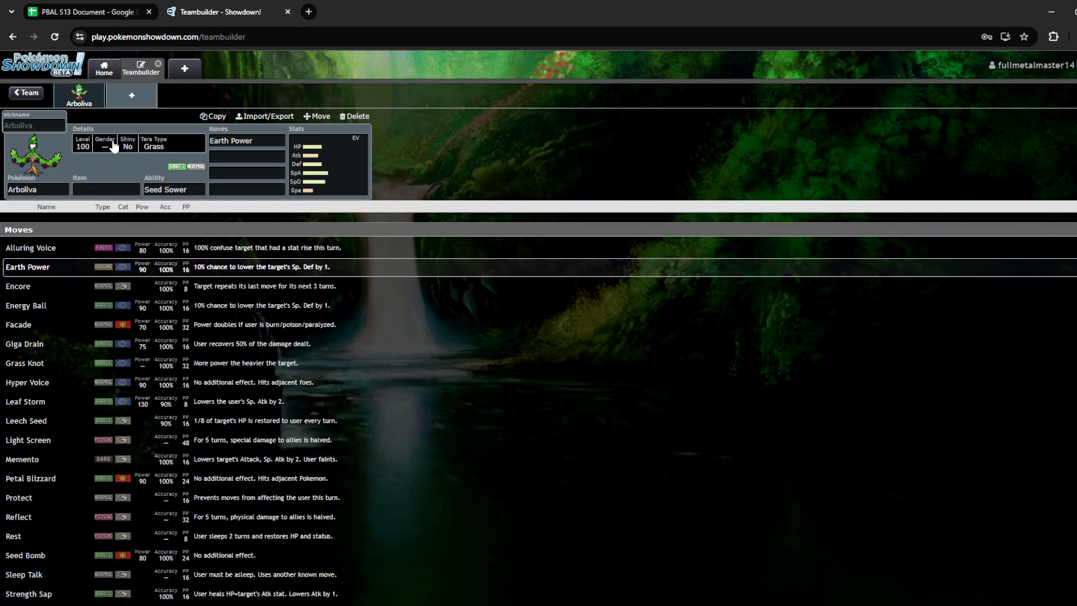
Return to the CAR team sheet and check the Round 2 and Round 10 picks and the roster table.
click(119, 7)
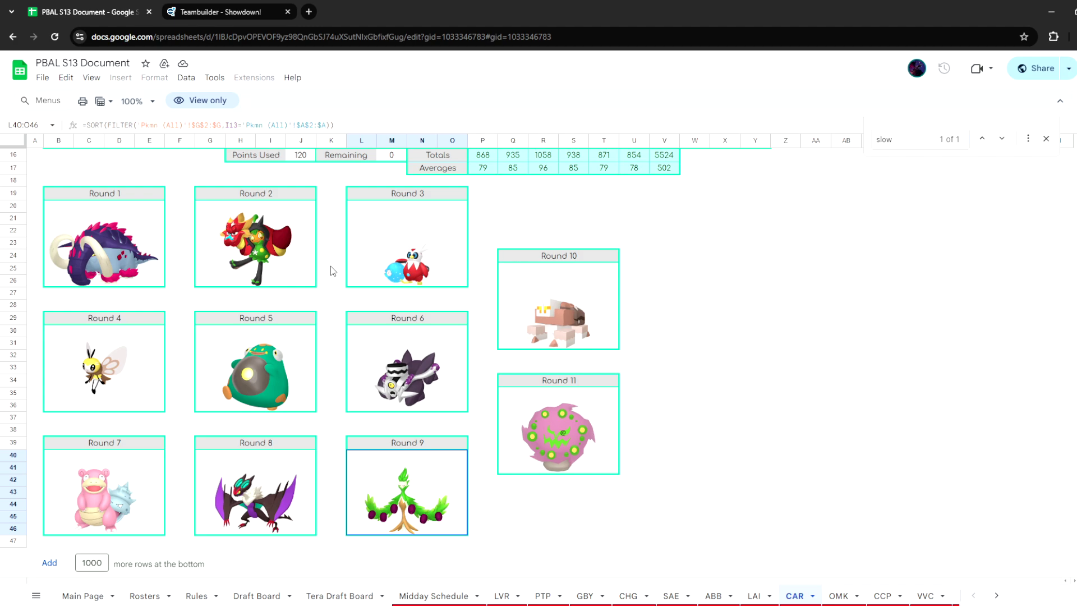
click(295, 258)
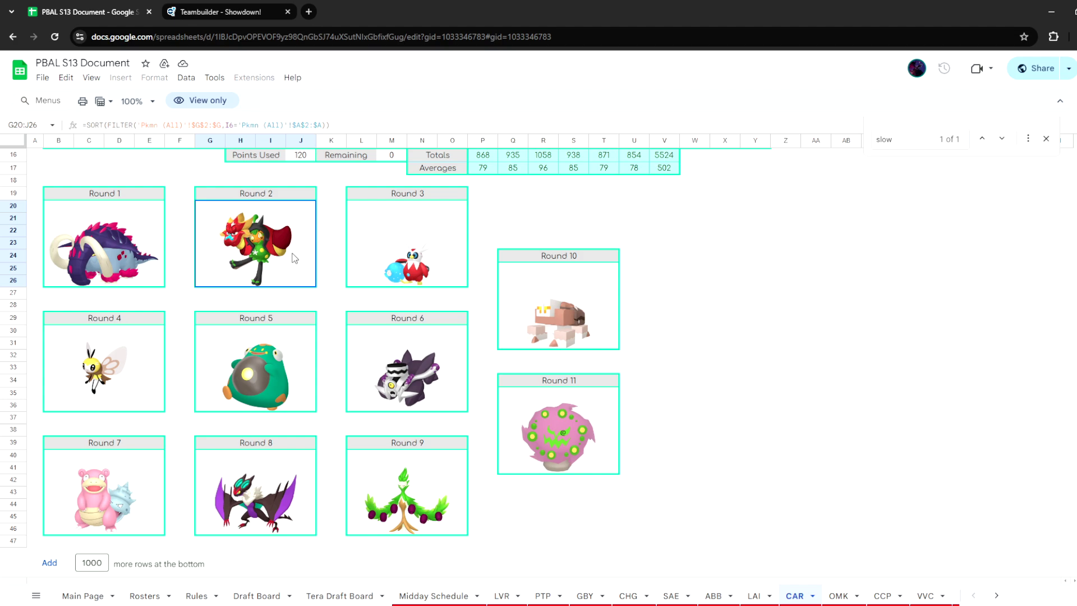
click(526, 307)
scroll(892, 497, up, 3)
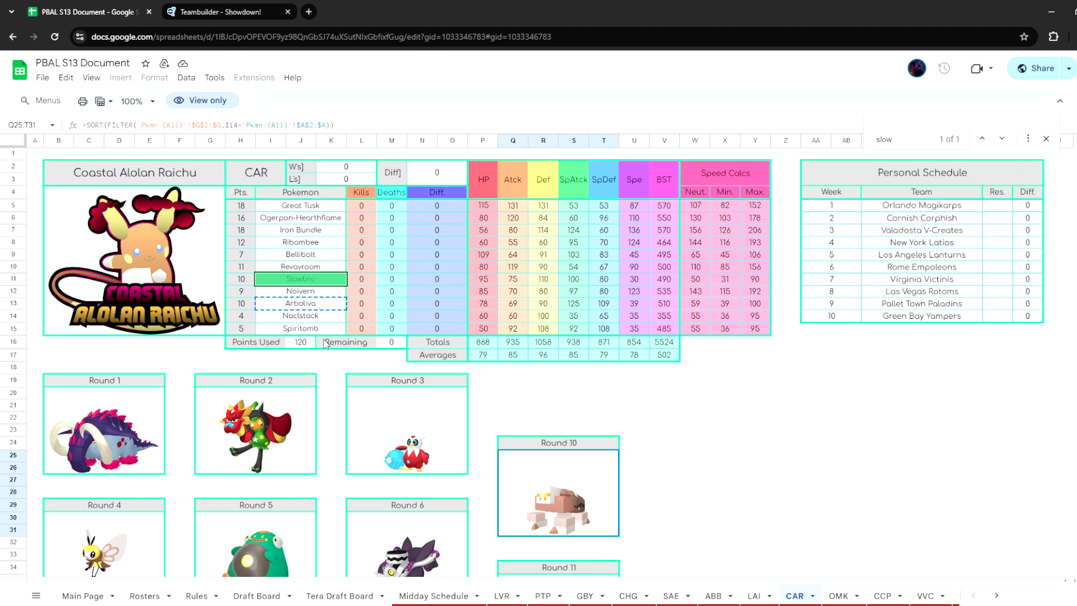
Copy Naclstack from the CAR roster table and replace Arboliva with it in the Teambuilder.
click(314, 321)
key(ctrl+c)
key(ctrl+Tab)
key(ctrl+v)
key(BackSpace)
click(60, 225)
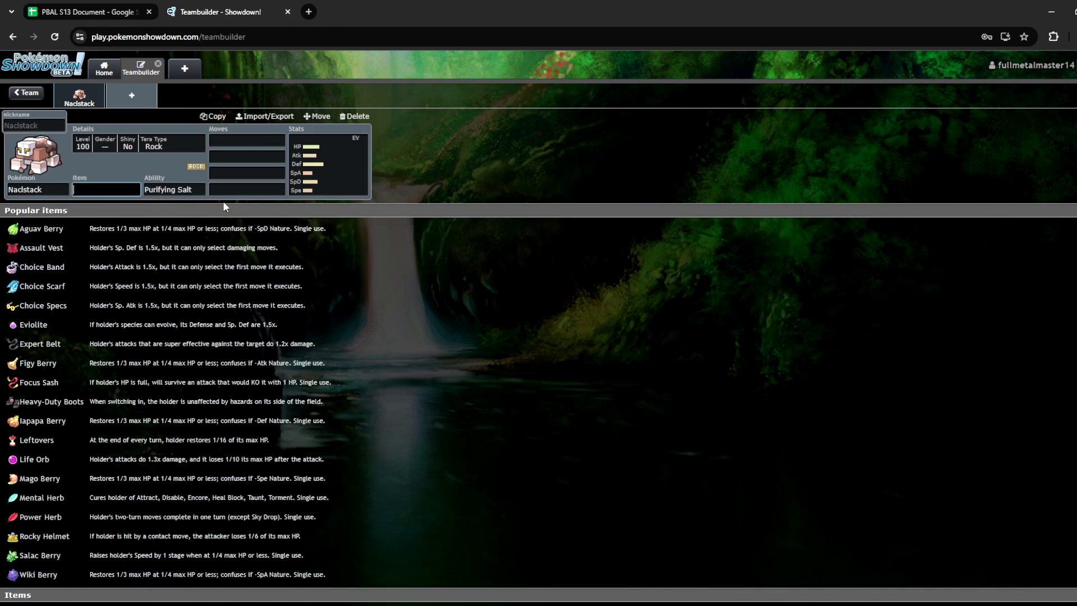
Check Naclstack's ability options and give it the moves Recover and Salt Cure.
click(196, 187)
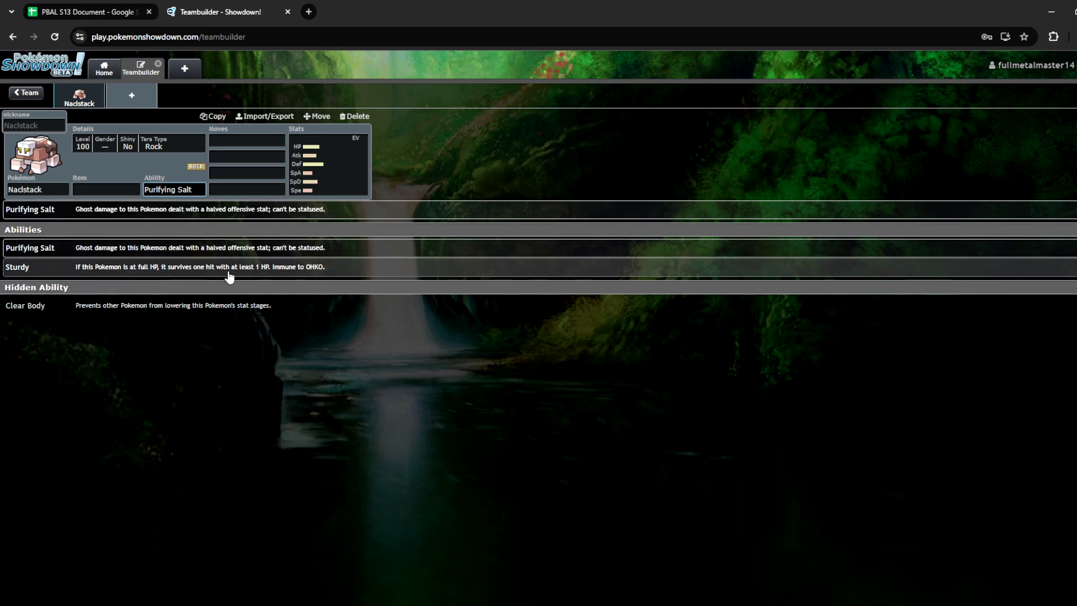
click(243, 146)
text(re)
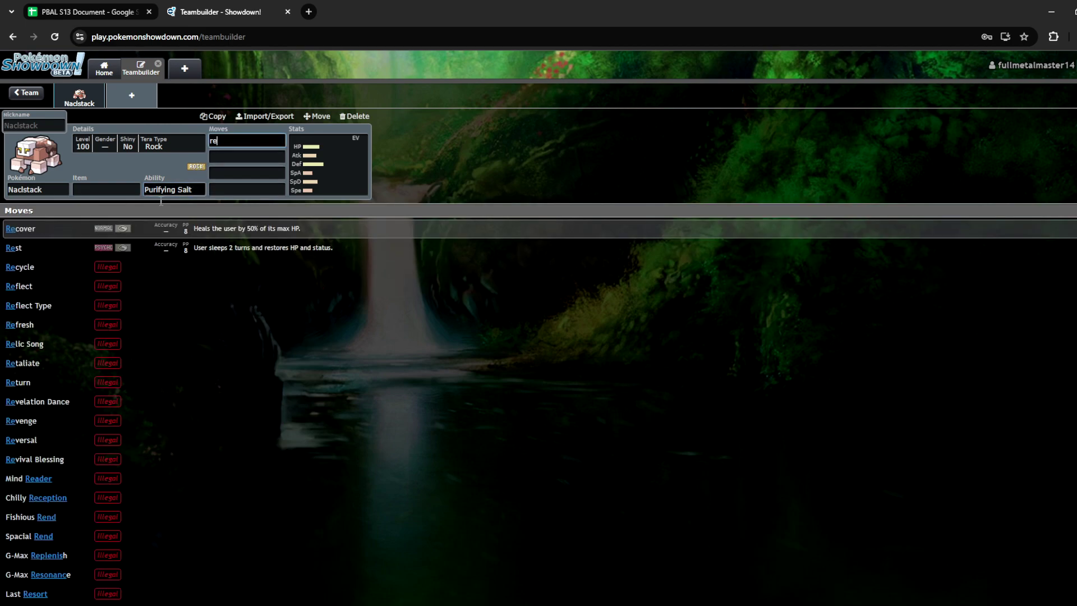
click(96, 230)
text(s)
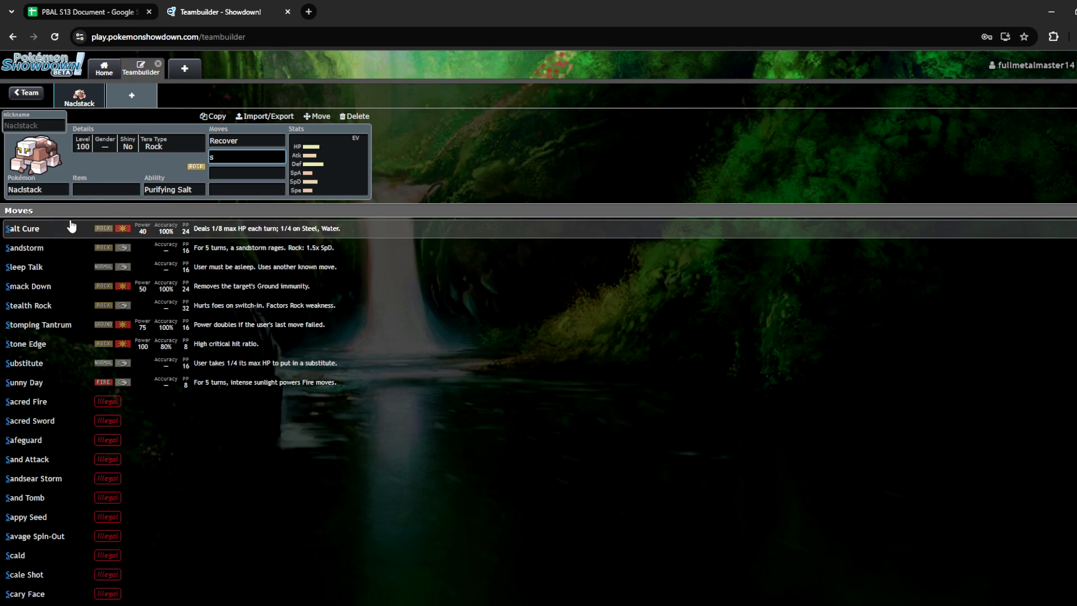
click(70, 227)
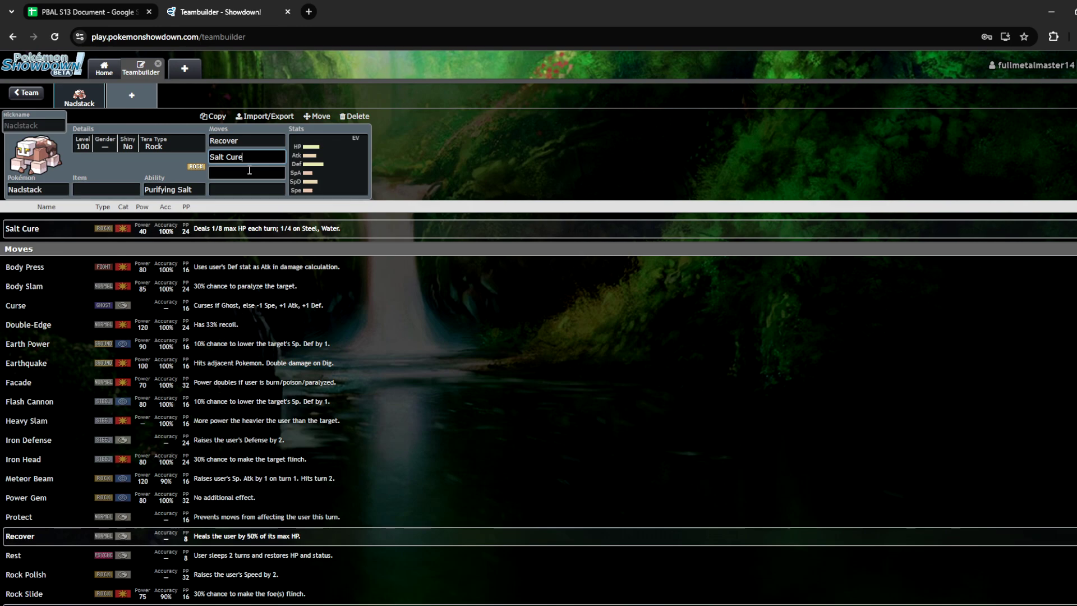
Examine Naclstack's Recover move, its item options and its base stats.
click(247, 141)
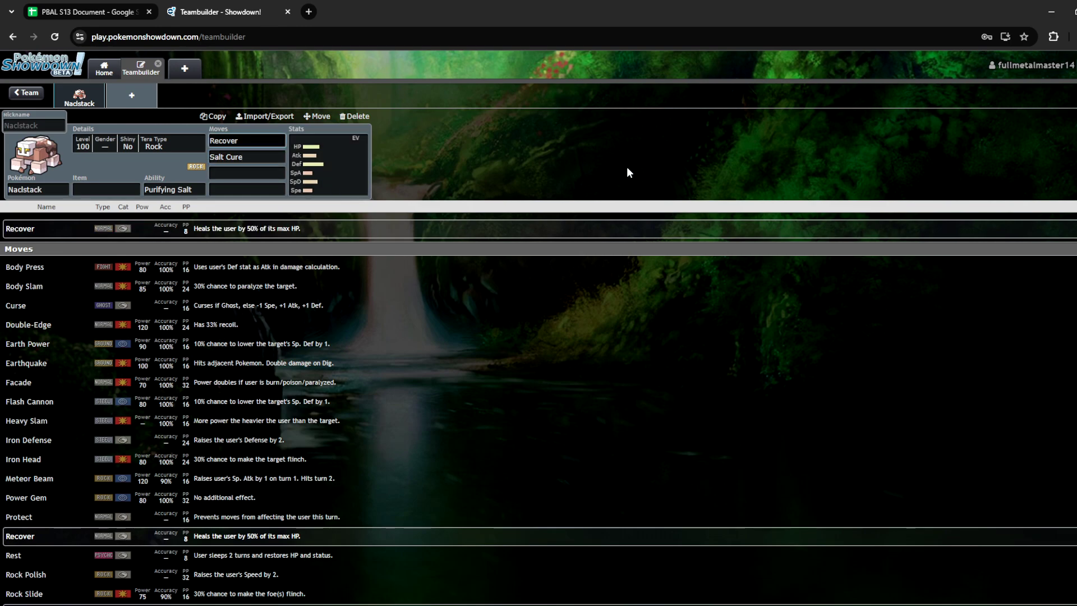
key(shift+Tab)
key(shift+Tab)
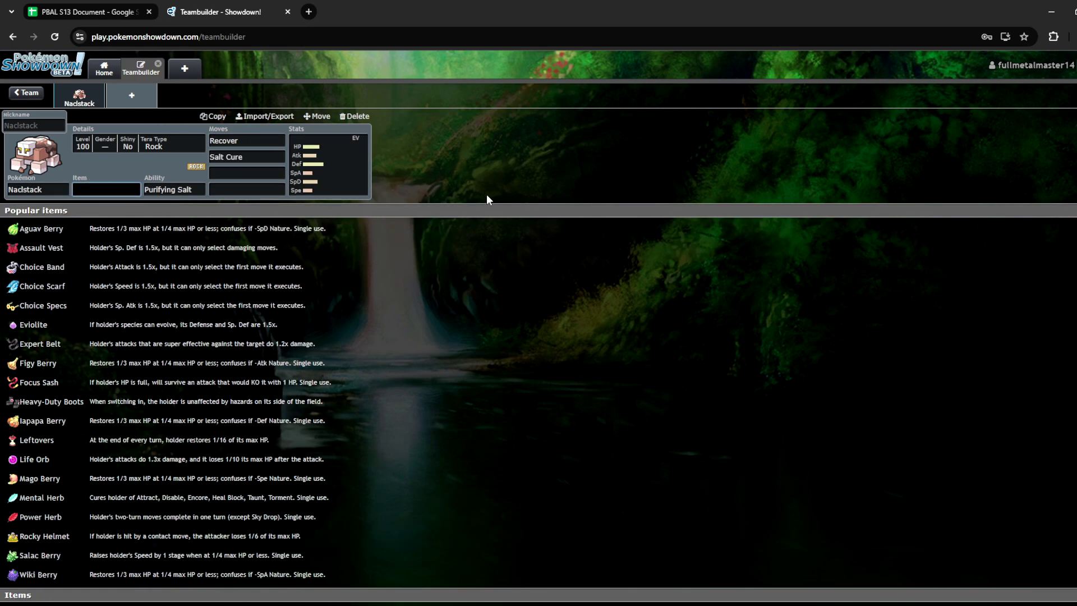
click(252, 180)
click(325, 170)
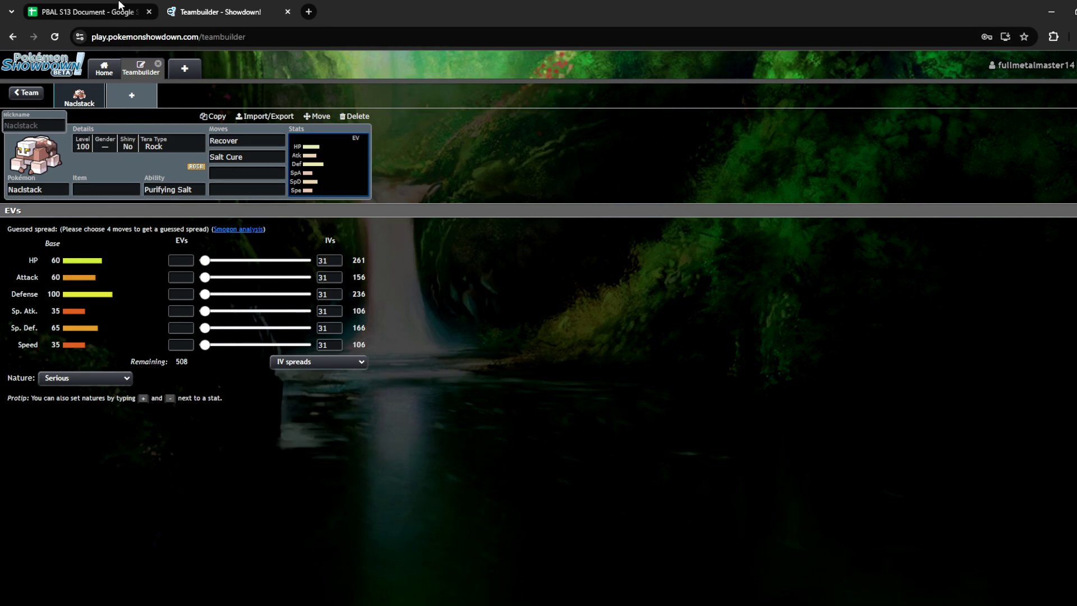
Copy Spiritomb from the CAR roster table and replace Naclstack with it in the Teambuilder.
click(88, 11)
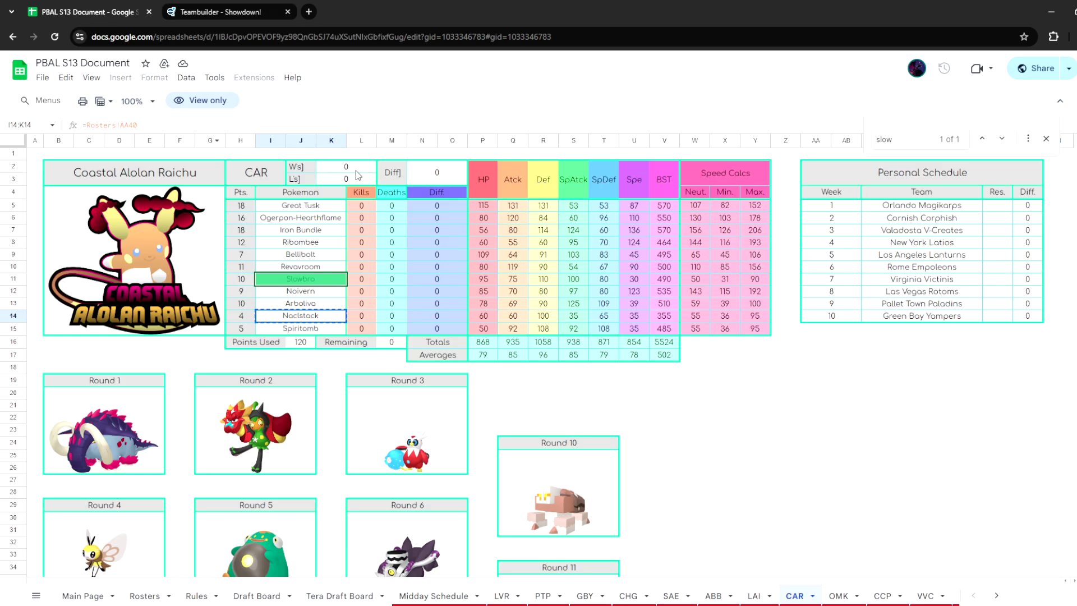
click(312, 330)
click(221, 12)
click(8, 191)
key(ctrl+v)
key(Return)
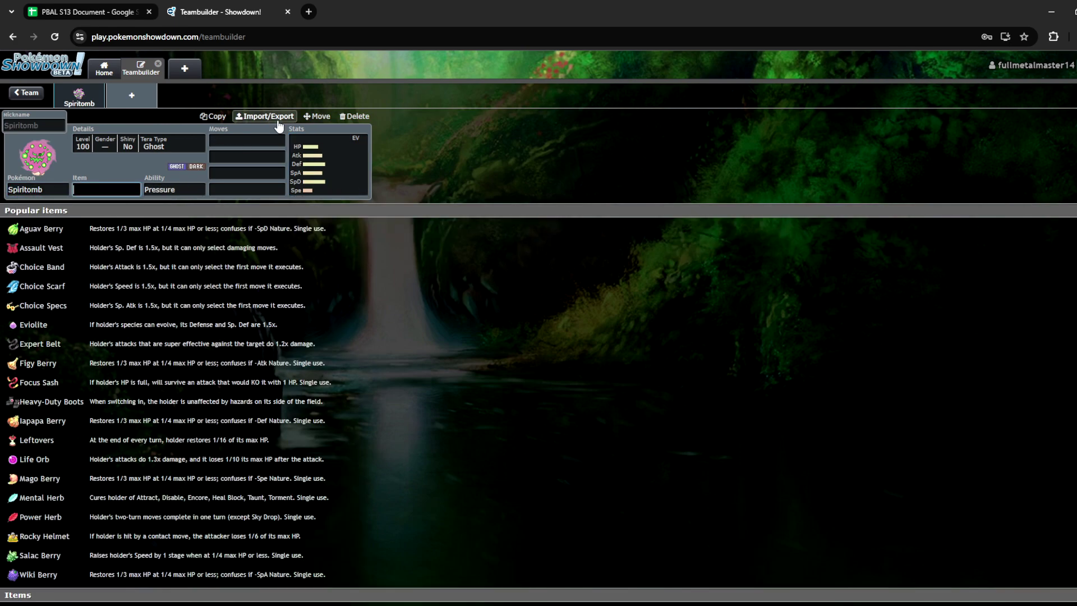
Examine Spiritomb's available moves, including those starting with F, and its base stats.
click(268, 140)
text(f)
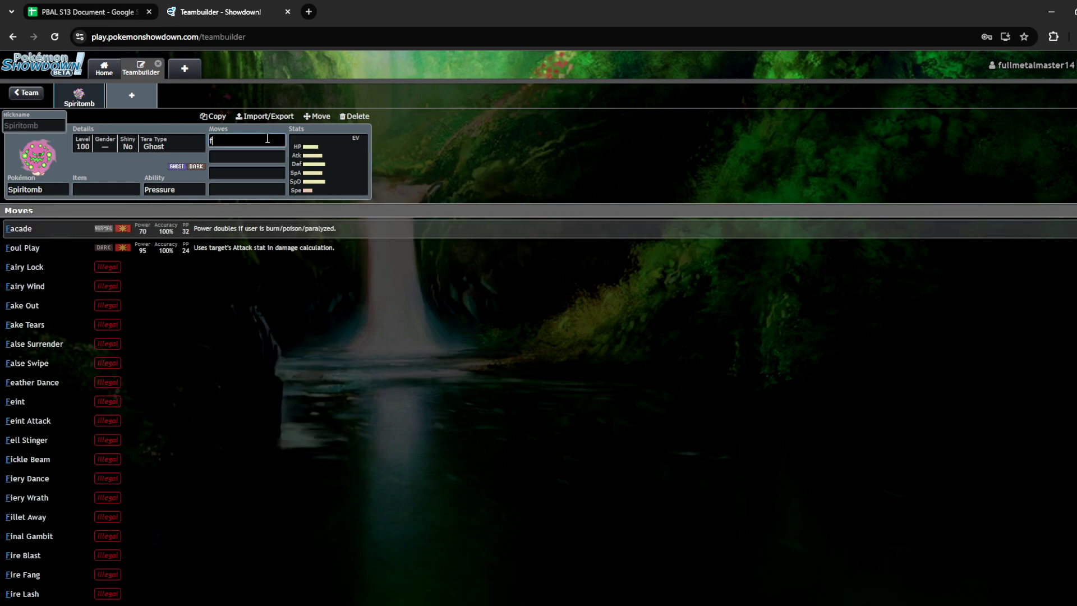
key(BackSpace)
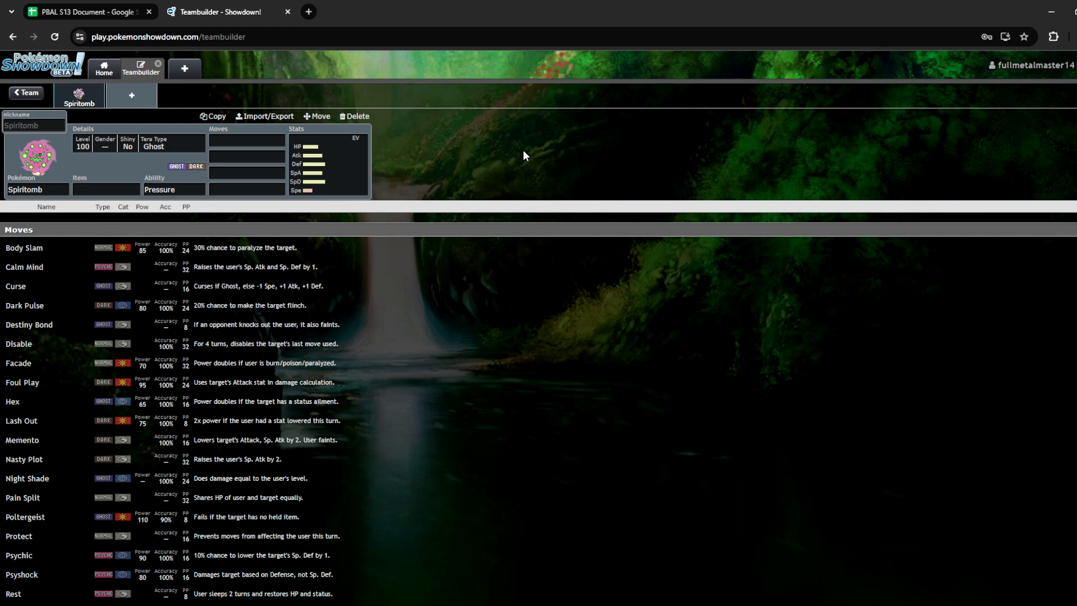
click(341, 165)
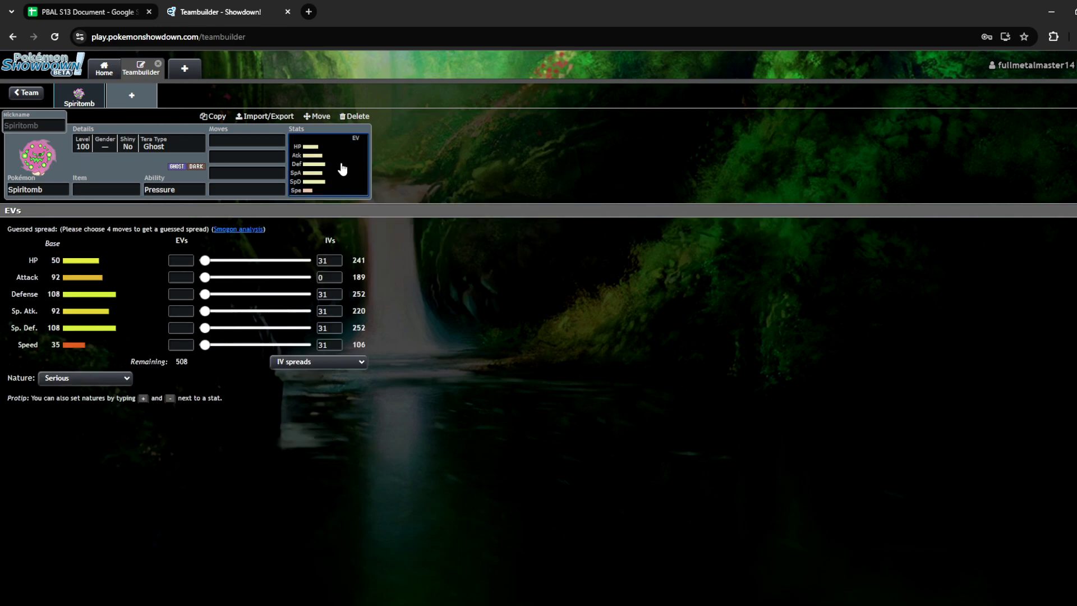
Return to the CAR team sheet and review the Round 9, 11, 7 and 4 picks alongside the roster table's stats.
click(85, 11)
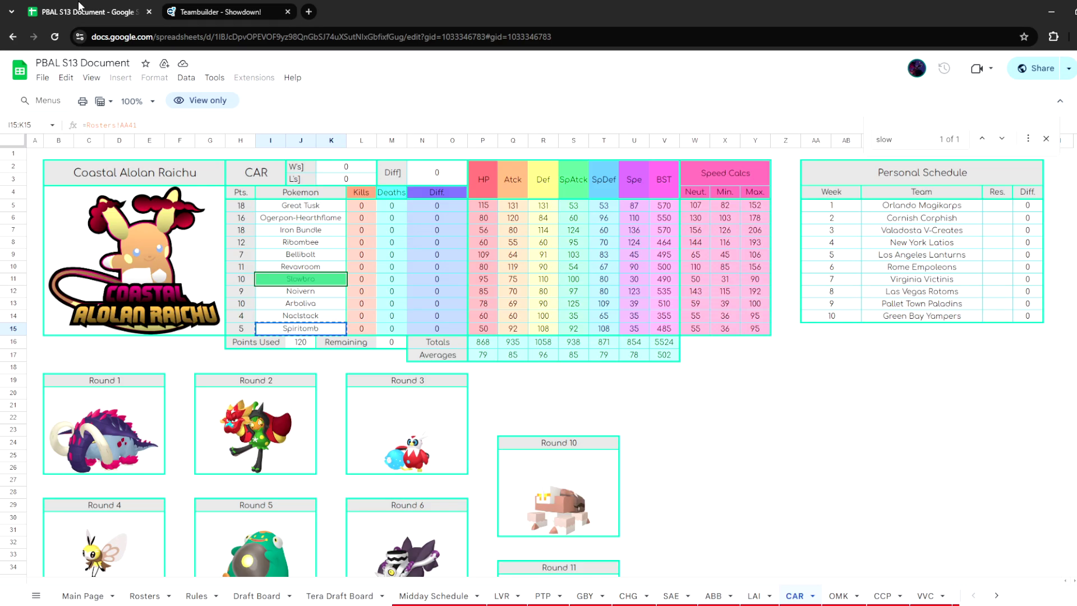
scroll(583, 510, down, 3)
scroll(583, 511, down, 1)
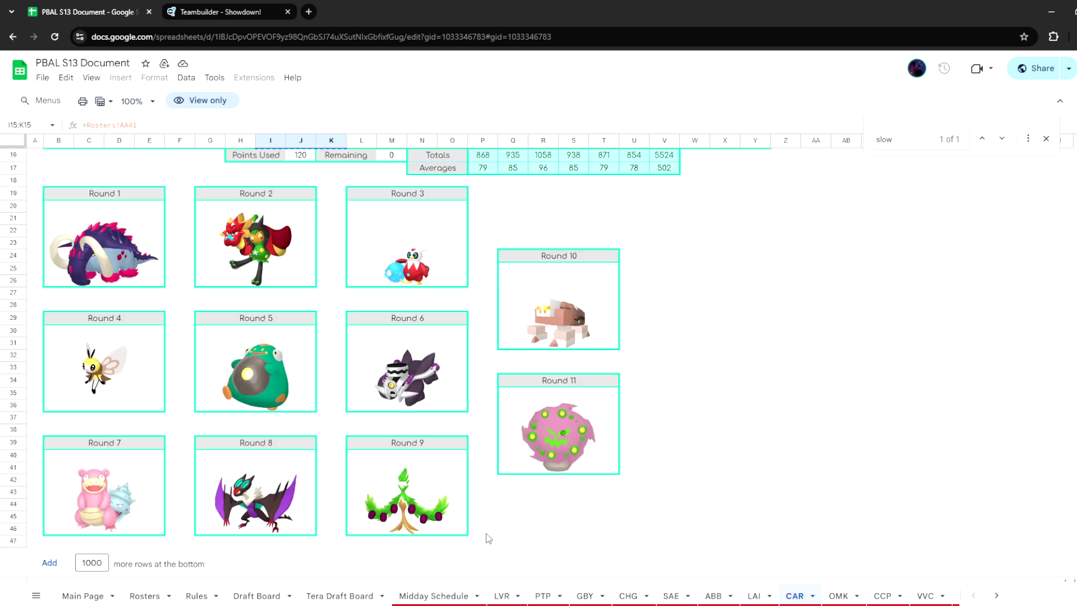
click(416, 492)
click(584, 438)
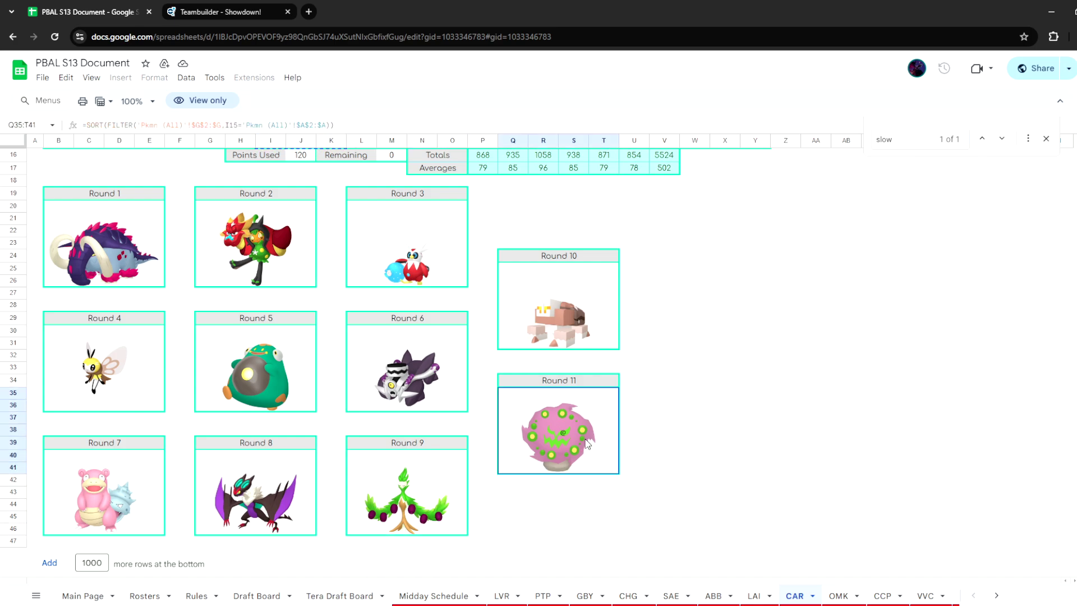
click(106, 496)
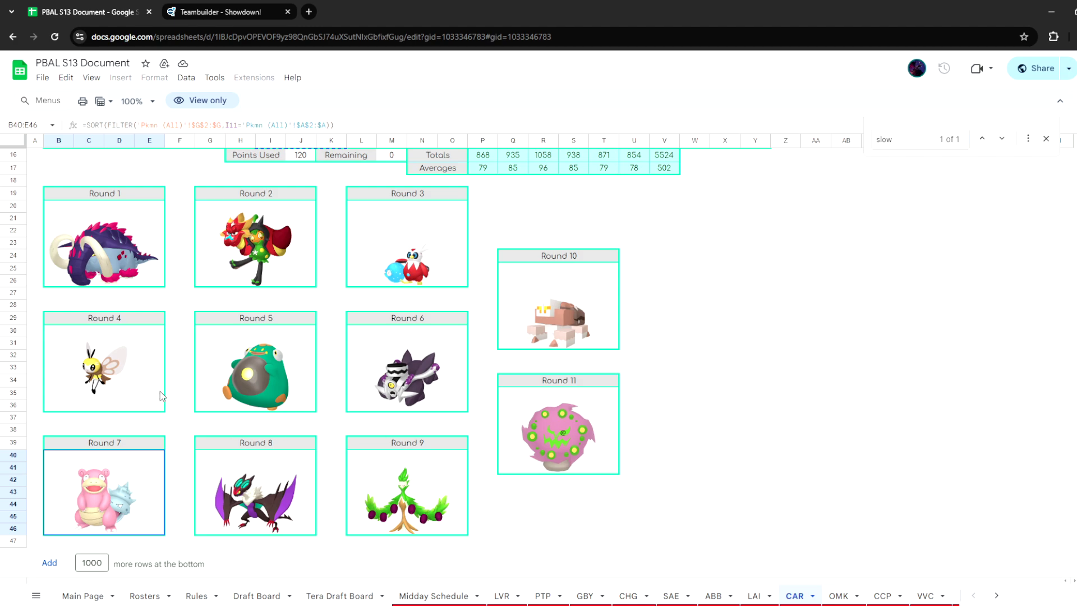
click(114, 367)
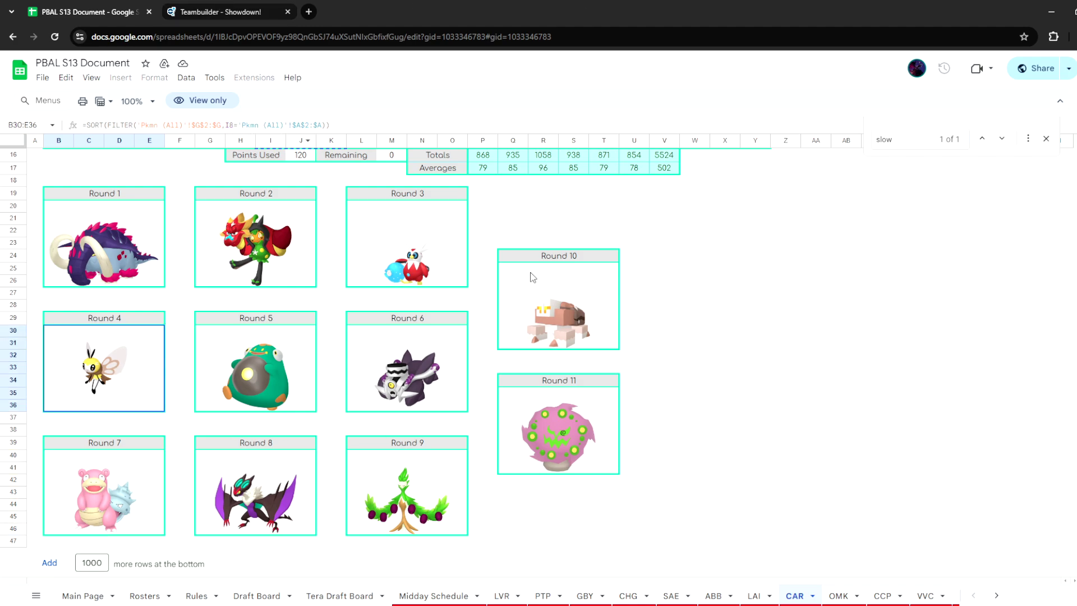
scroll(776, 515, up, 5)
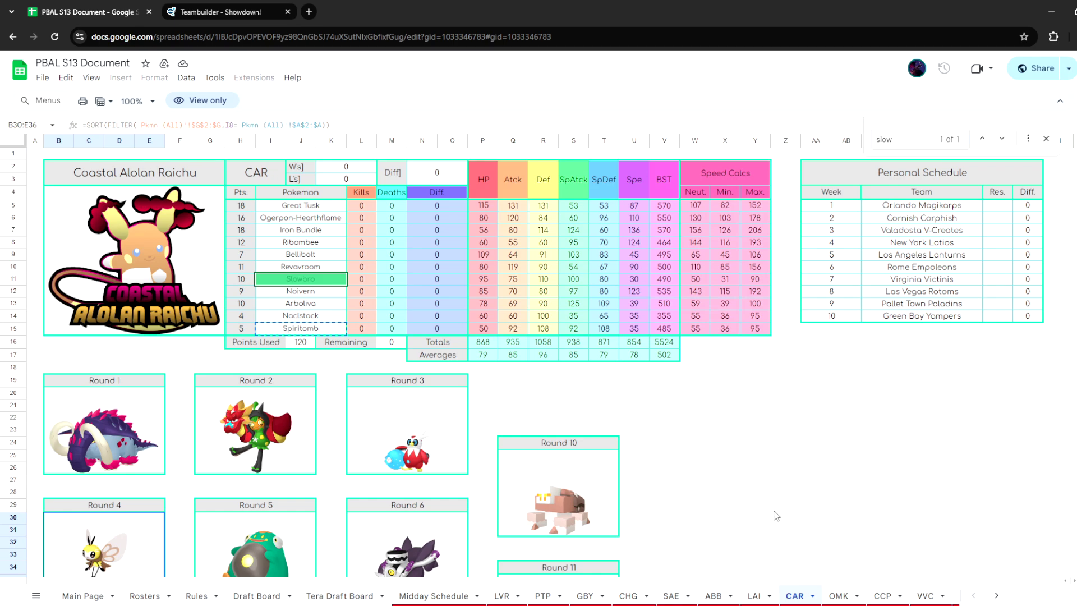
scroll(828, 425, down, 5)
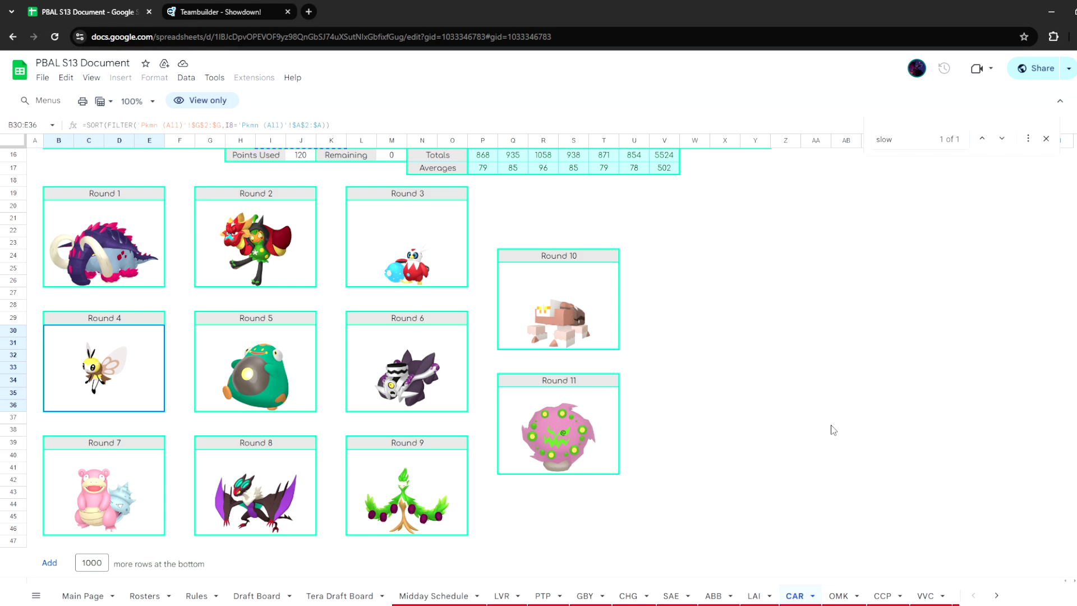
scroll(836, 423, up, 5)
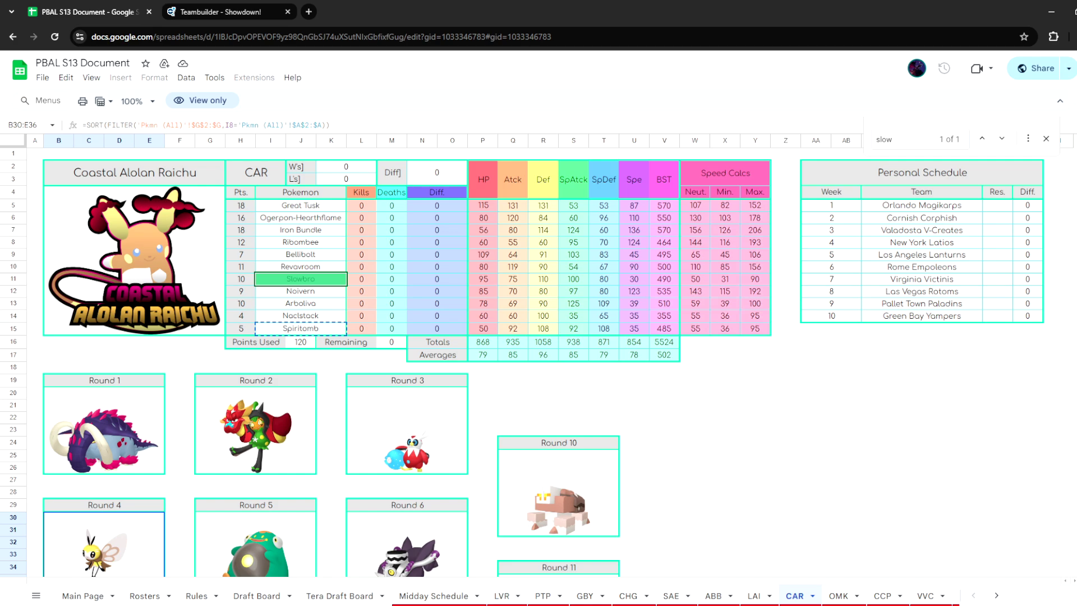
Look through the names of the remaining team sheets in the document and return to those around CAR.
click(997, 595)
click(997, 597)
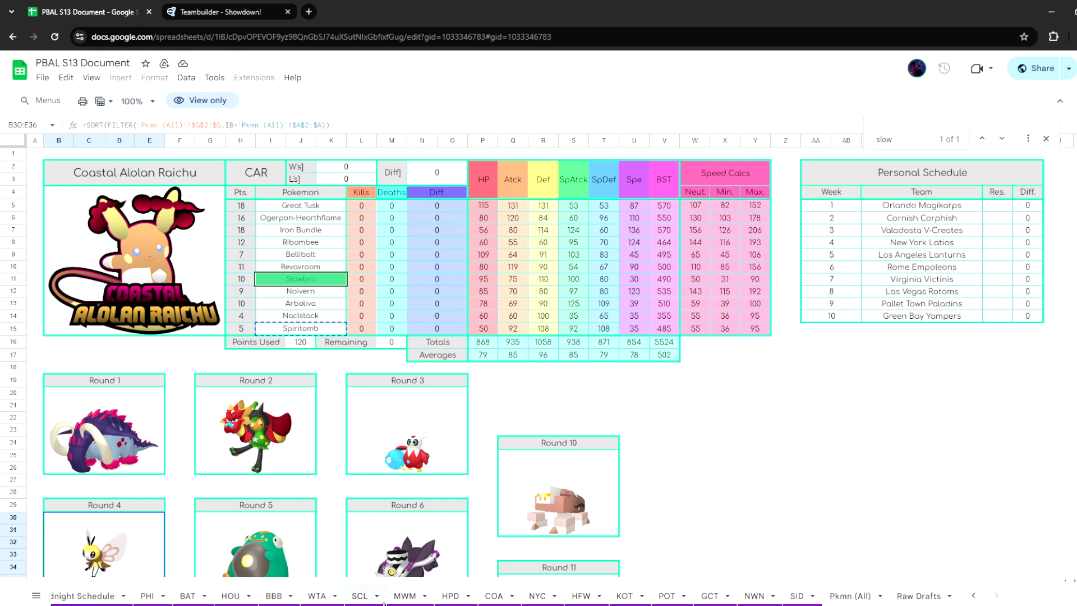
click(978, 598)
click(979, 598)
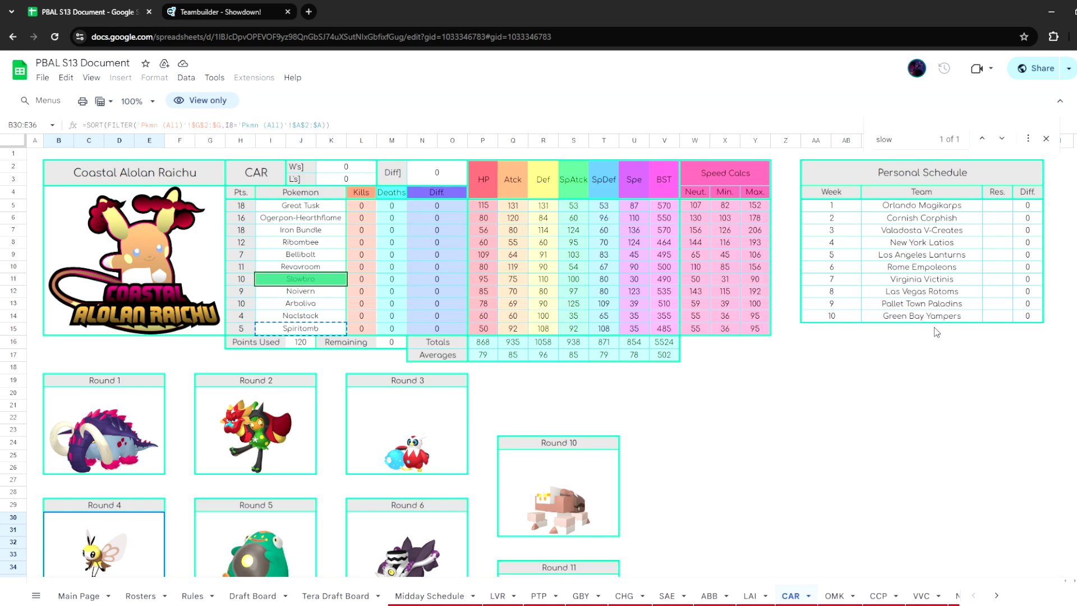